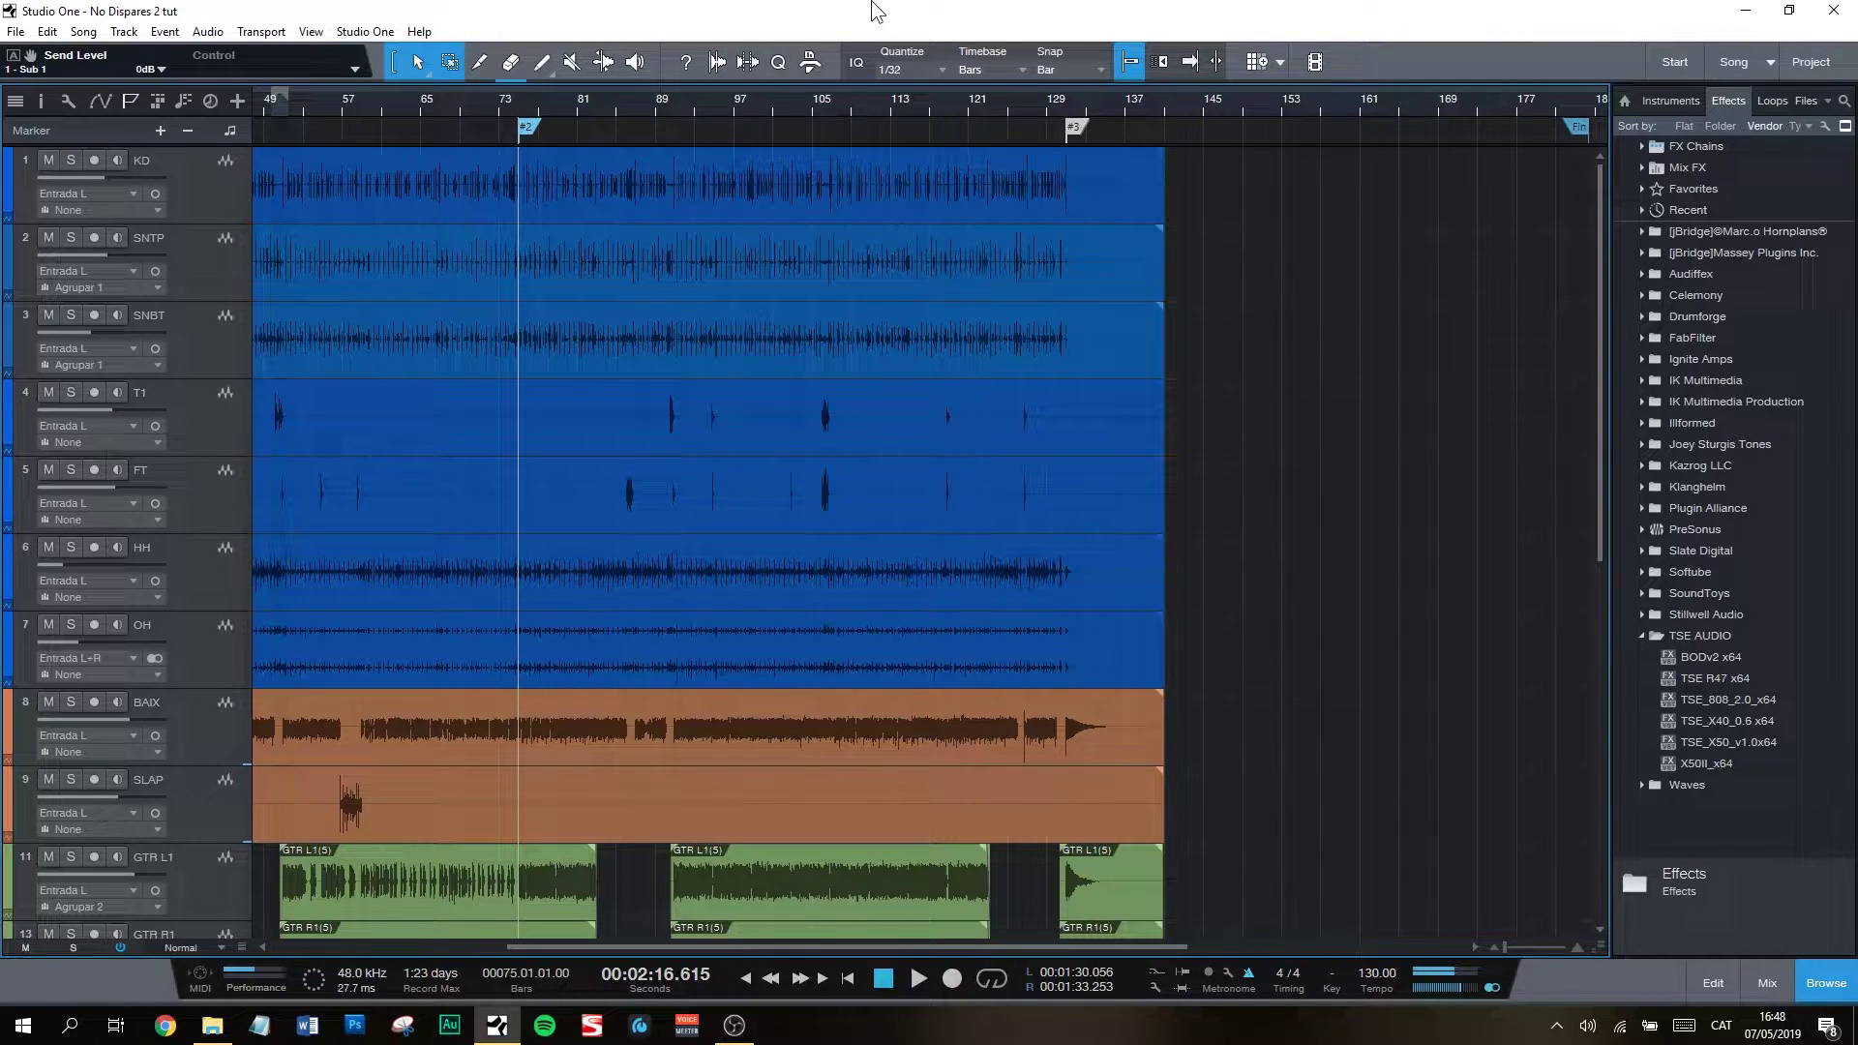
Step: Play the song, then analyze transients on the selected KD and SNTP events at 80% threshold
{"action": "key", "text": "space"}
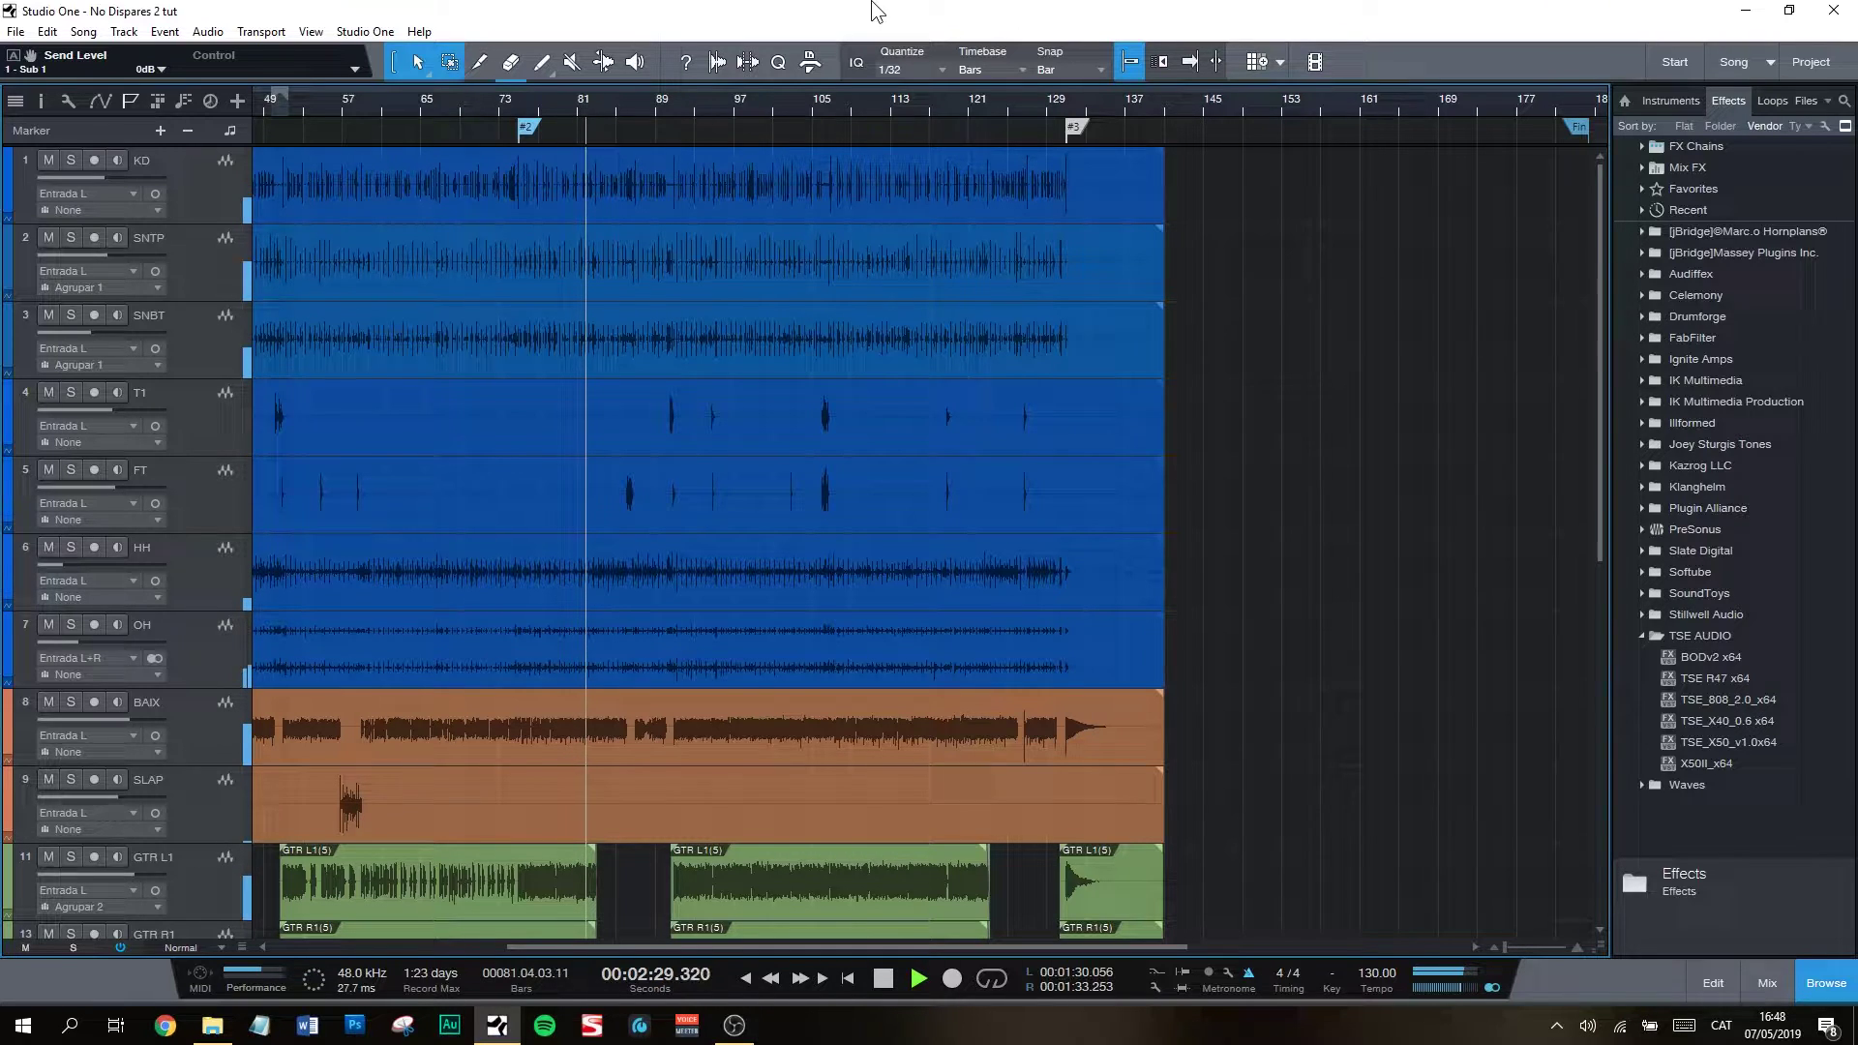
{"action": "key", "text": "space"}
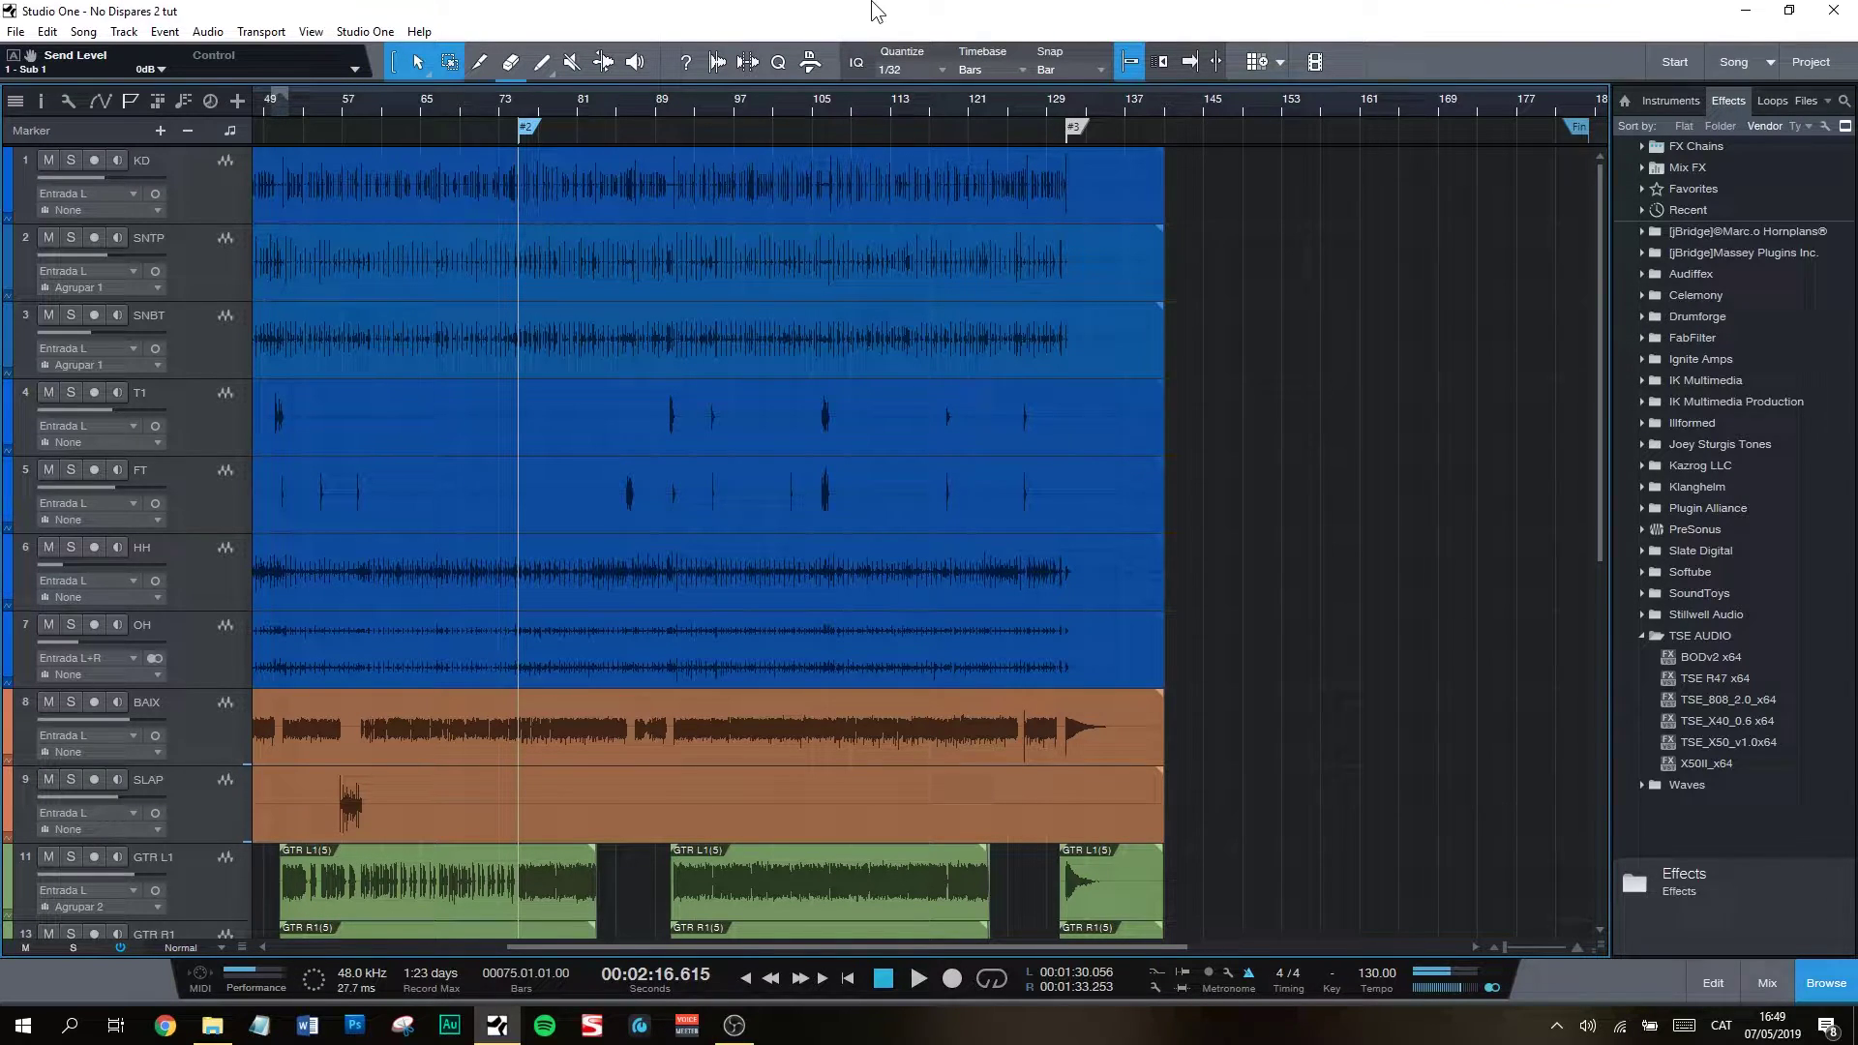
{"action": "left_click", "coordinate": [420, 280]}
{"action": "left_click", "coordinate": [404, 207]}
{"action": "left_click", "coordinate": [416, 285], "text": "shift"}
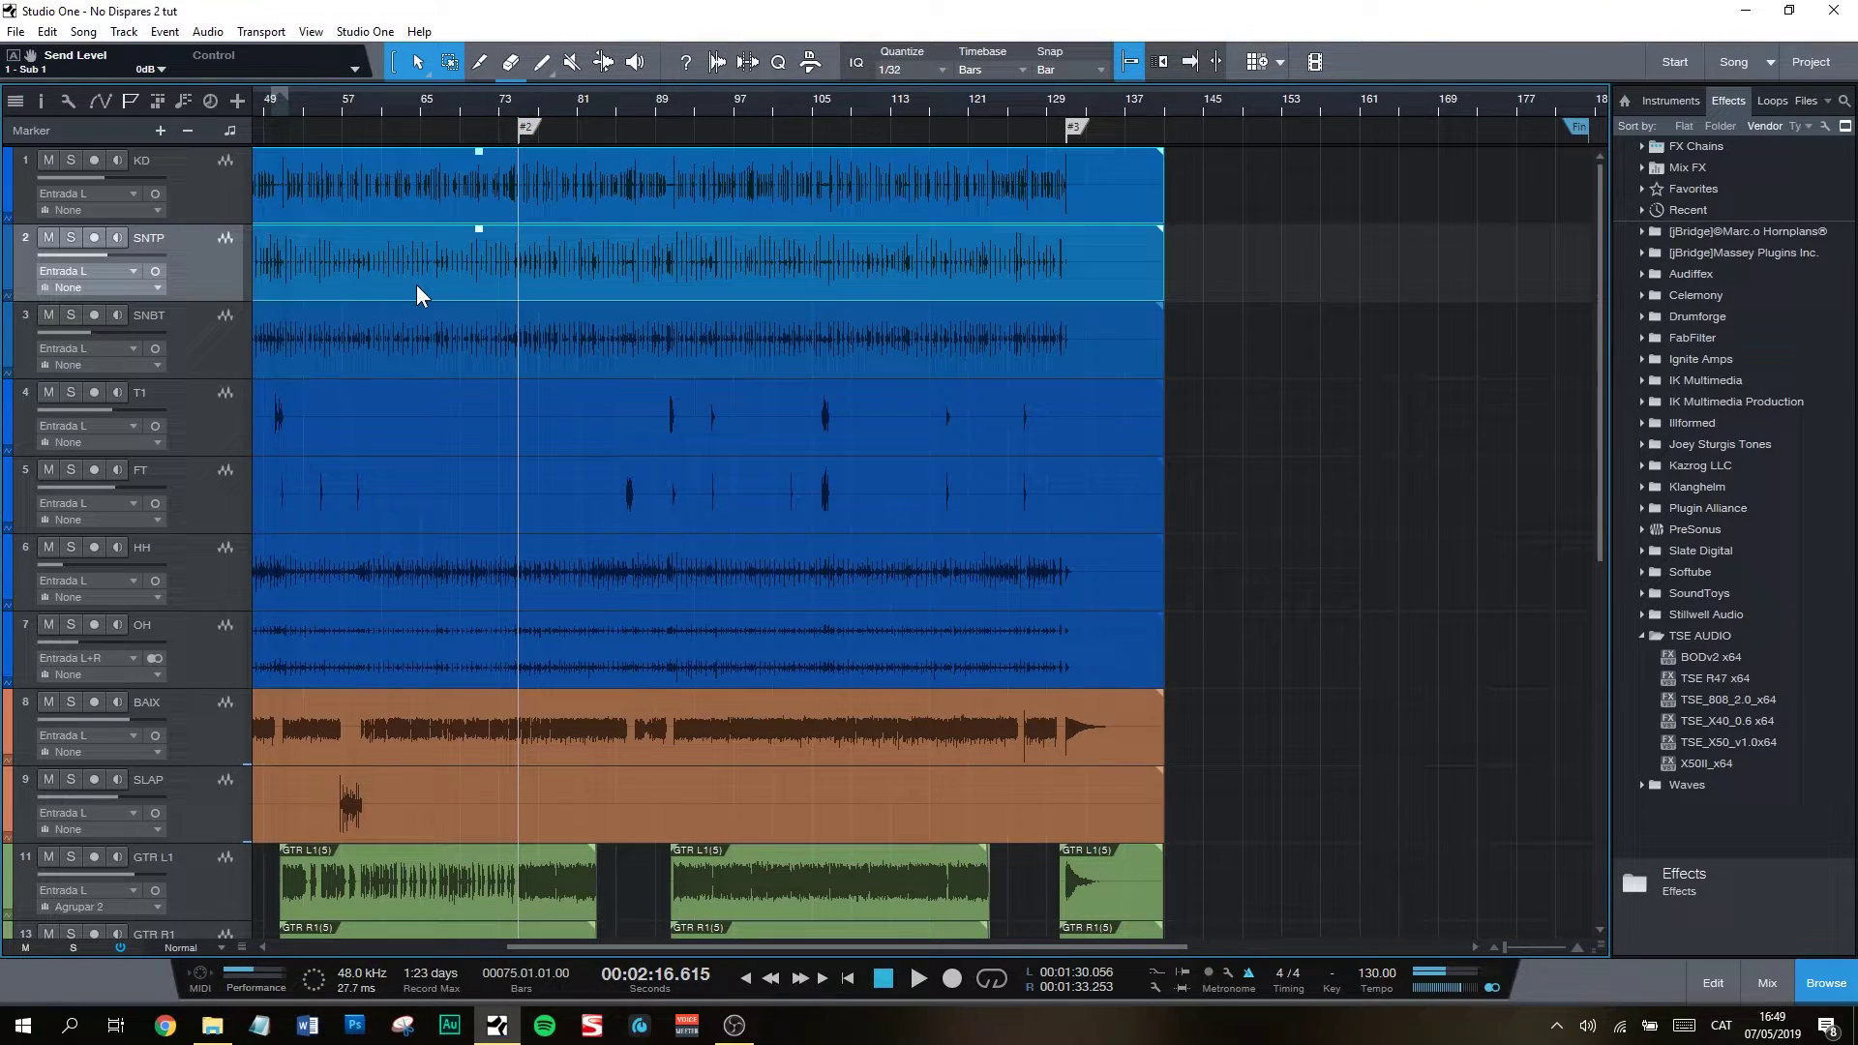
{"action": "left_click", "coordinate": [715, 62]}
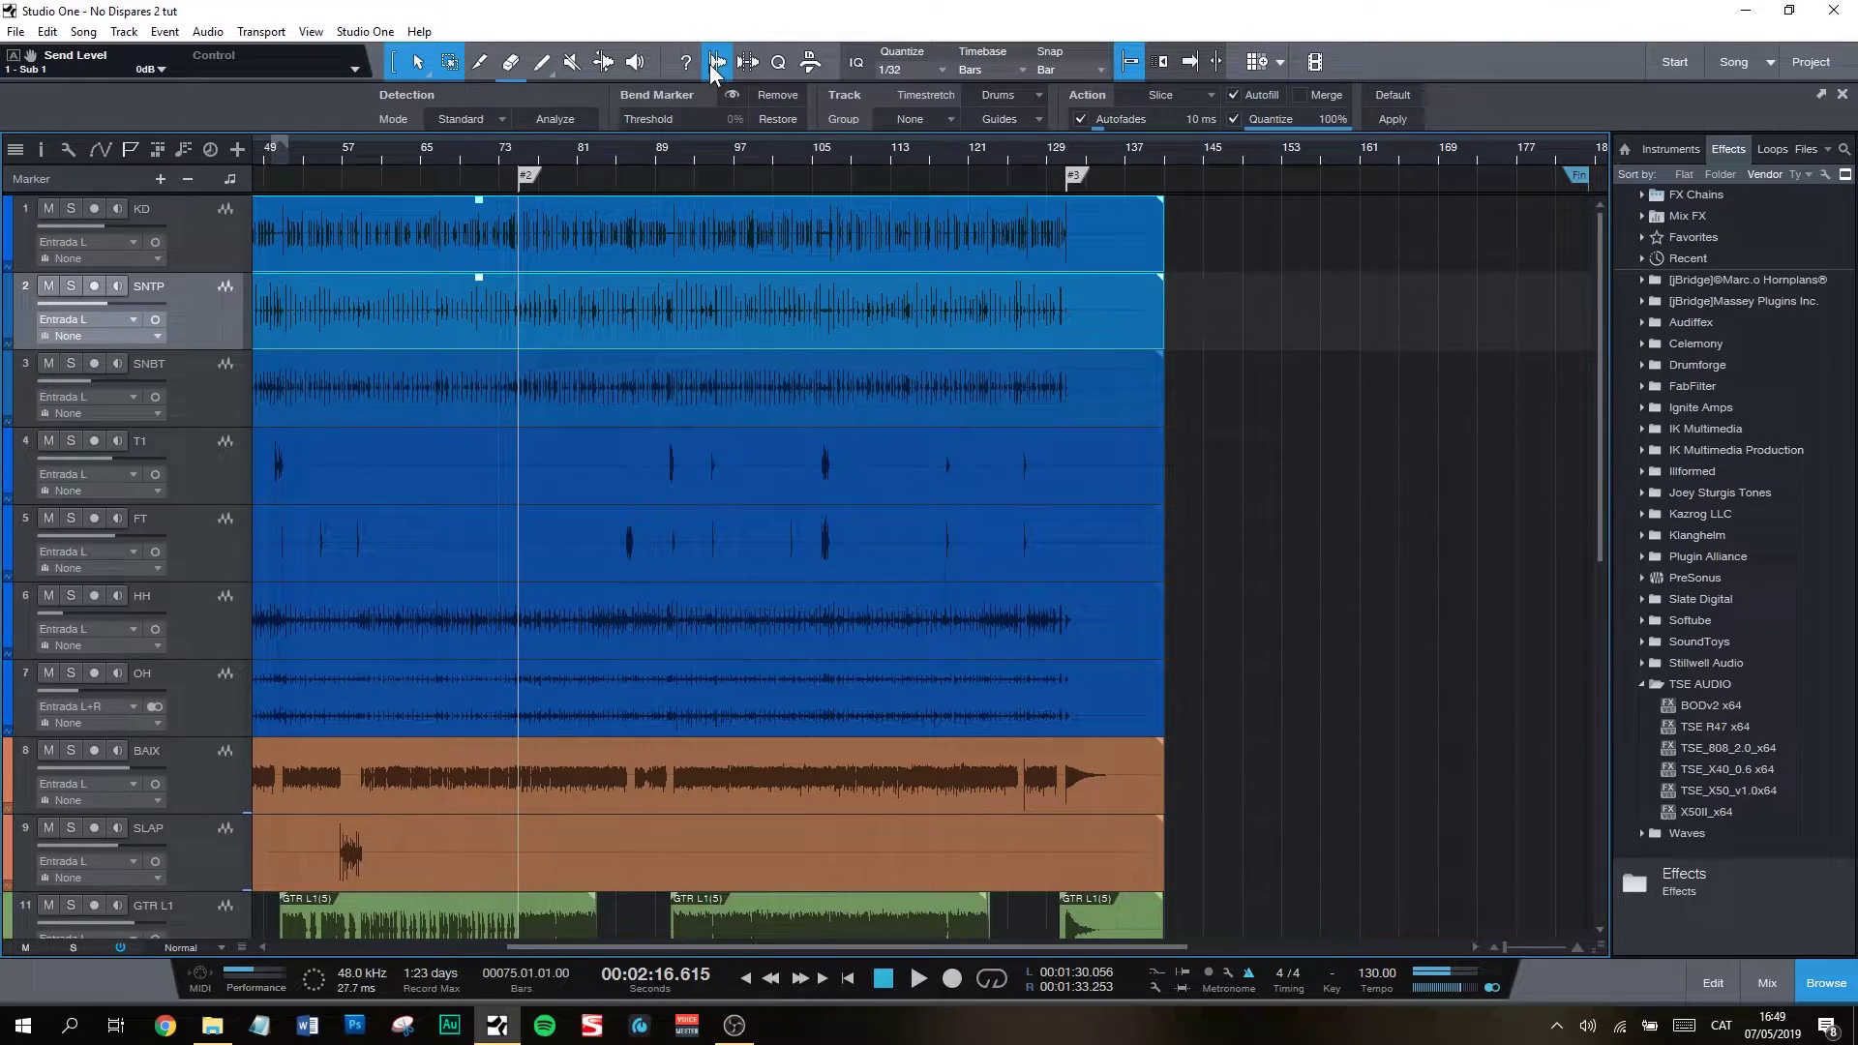
{"action": "left_click", "coordinate": [571, 119]}
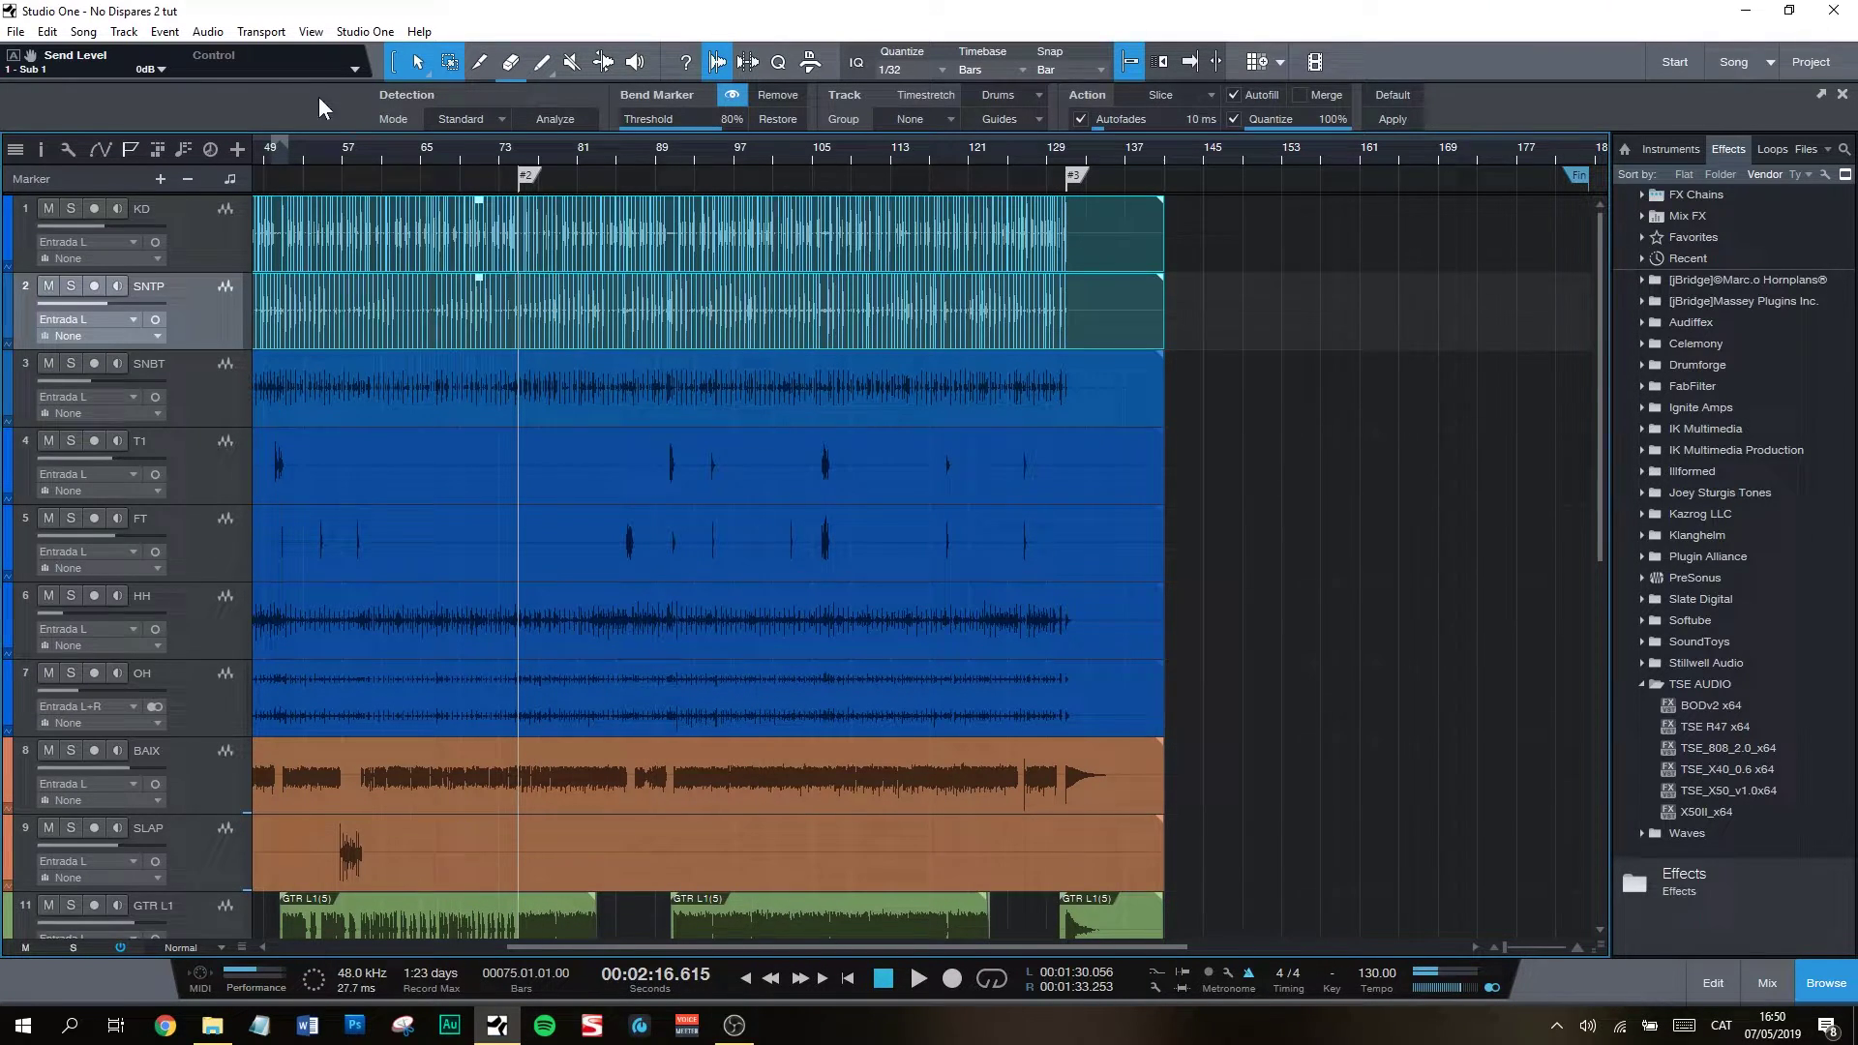
Step: Zoom into the arrangement to inspect the detected bend markers
{"action": "scroll", "coordinate": [480, 151], "scroll_direction": "up", "scroll_amount": 10}
{"action": "scroll", "coordinate": [485, 148], "scroll_direction": "down", "scroll_amount": 2}
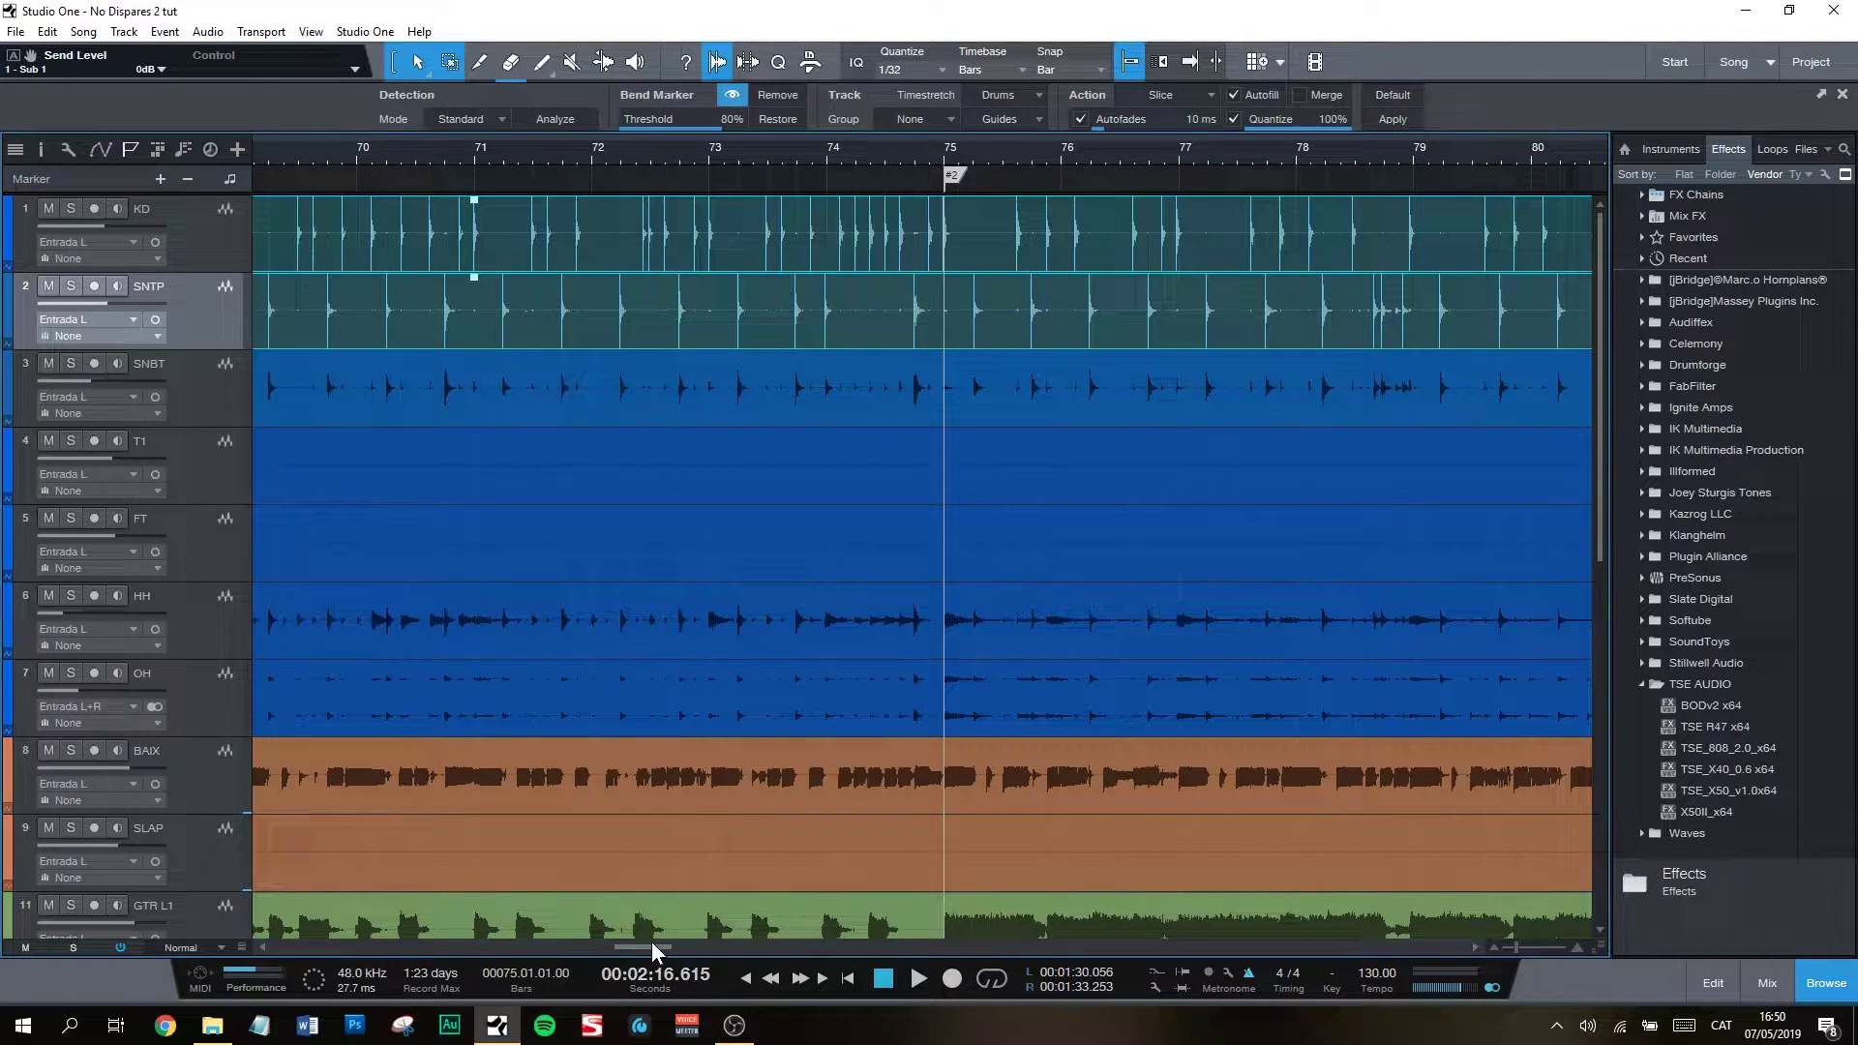
{"action": "left_click_drag", "start_coordinate": [652, 943], "coordinate": [781, 938]}
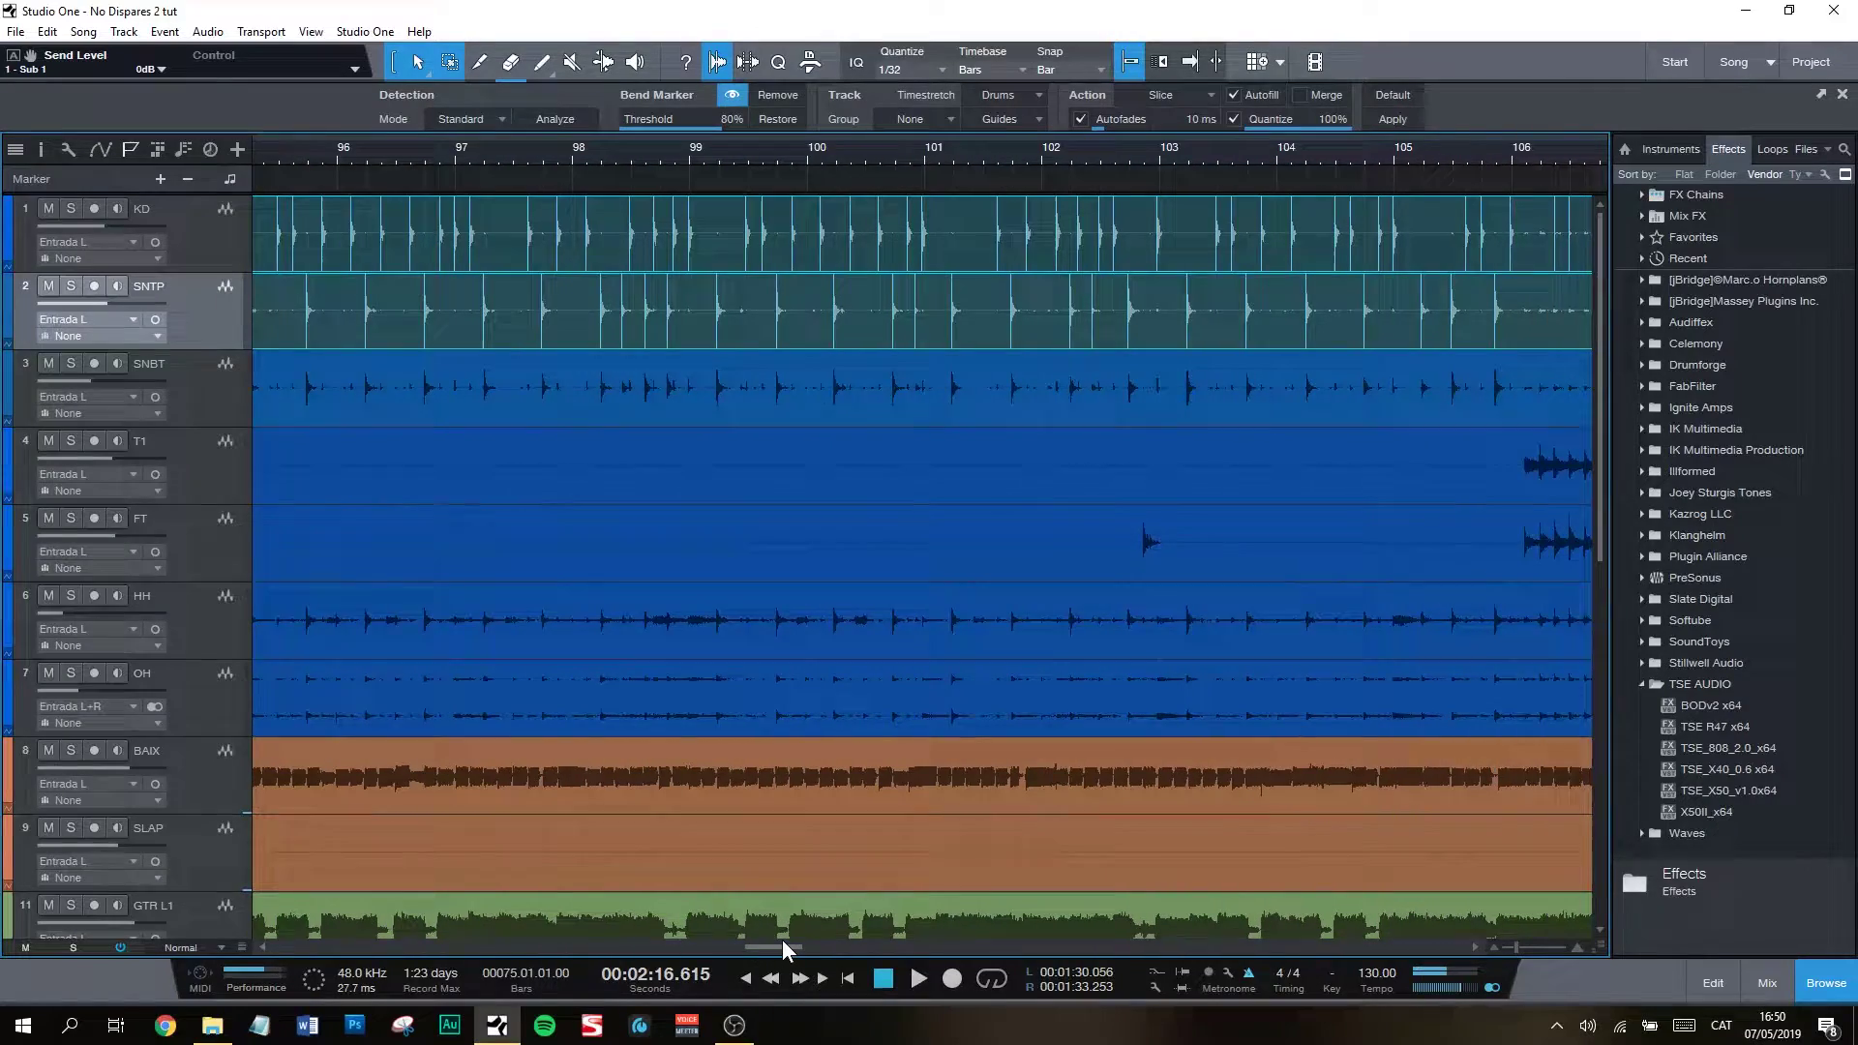
{"action": "left_click_drag", "start_coordinate": [799, 167], "coordinate": [961, 155]}
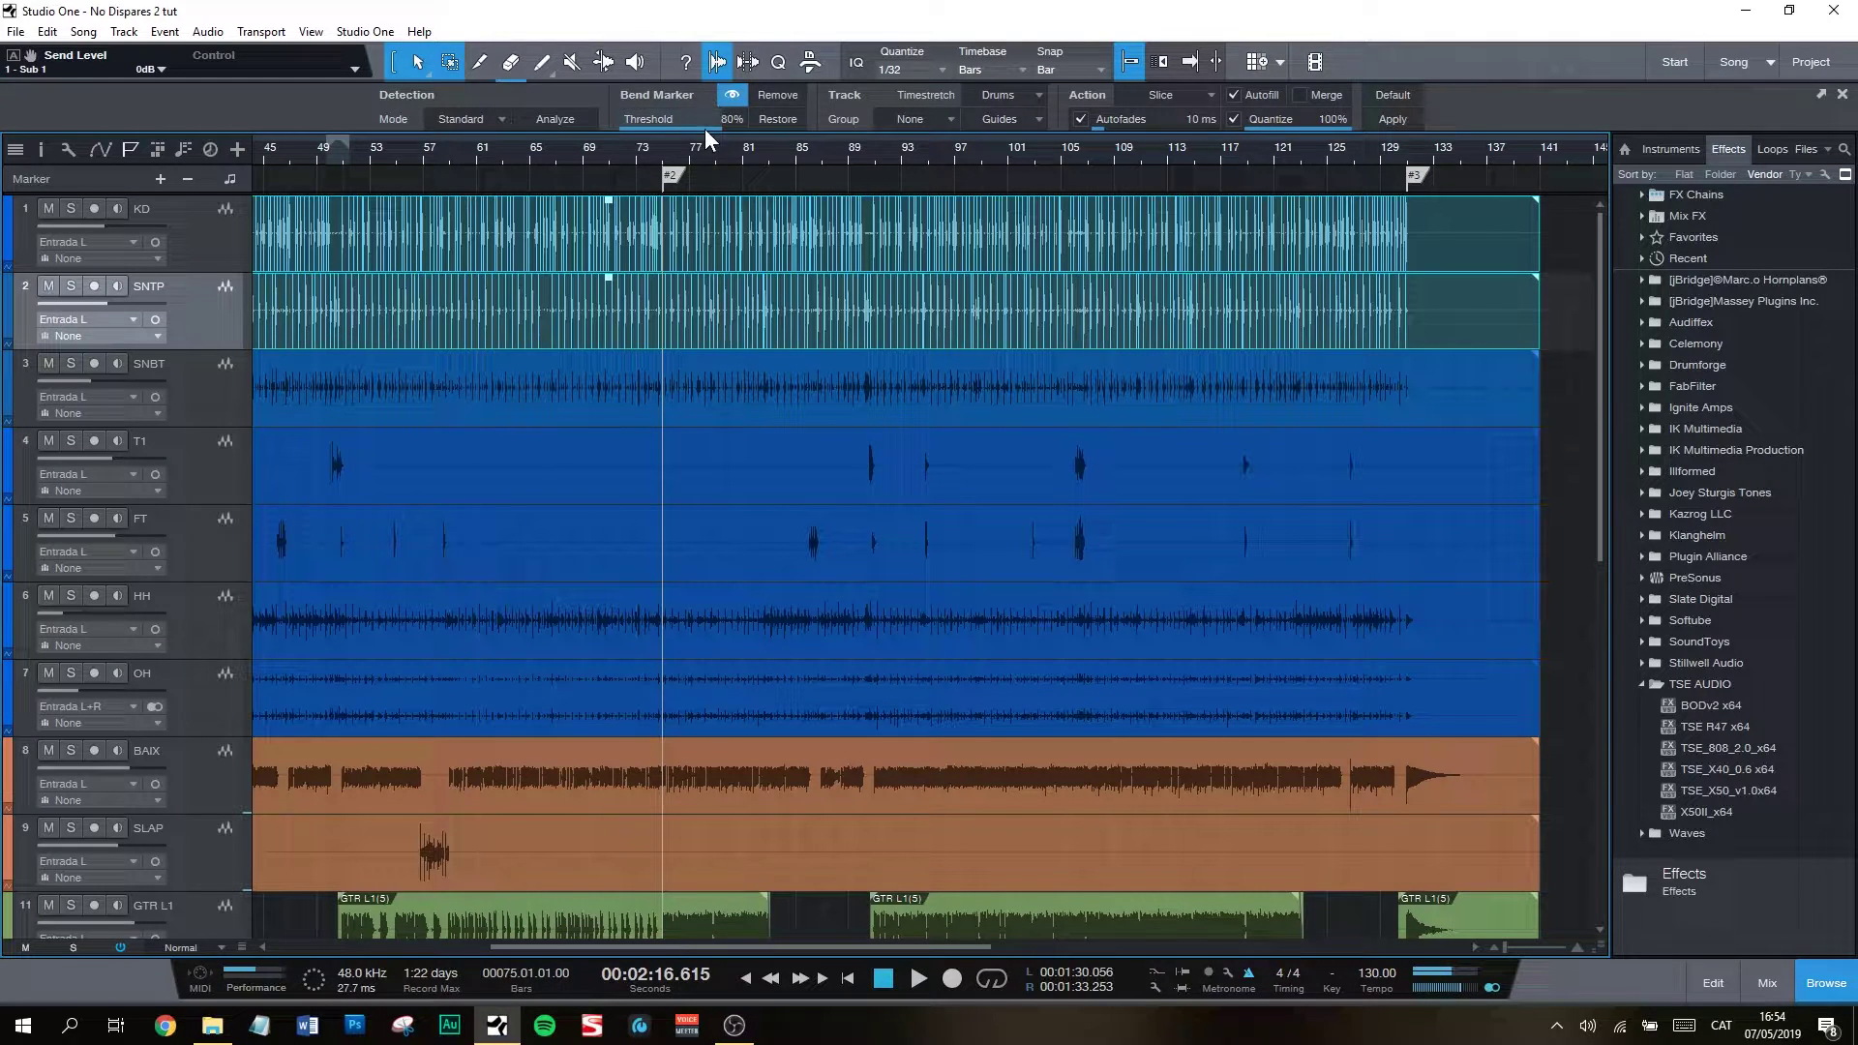
Step: Hide bend markers, group tracks KD through OH as Group 1, and select all their events
{"action": "left_click", "coordinate": [732, 90]}
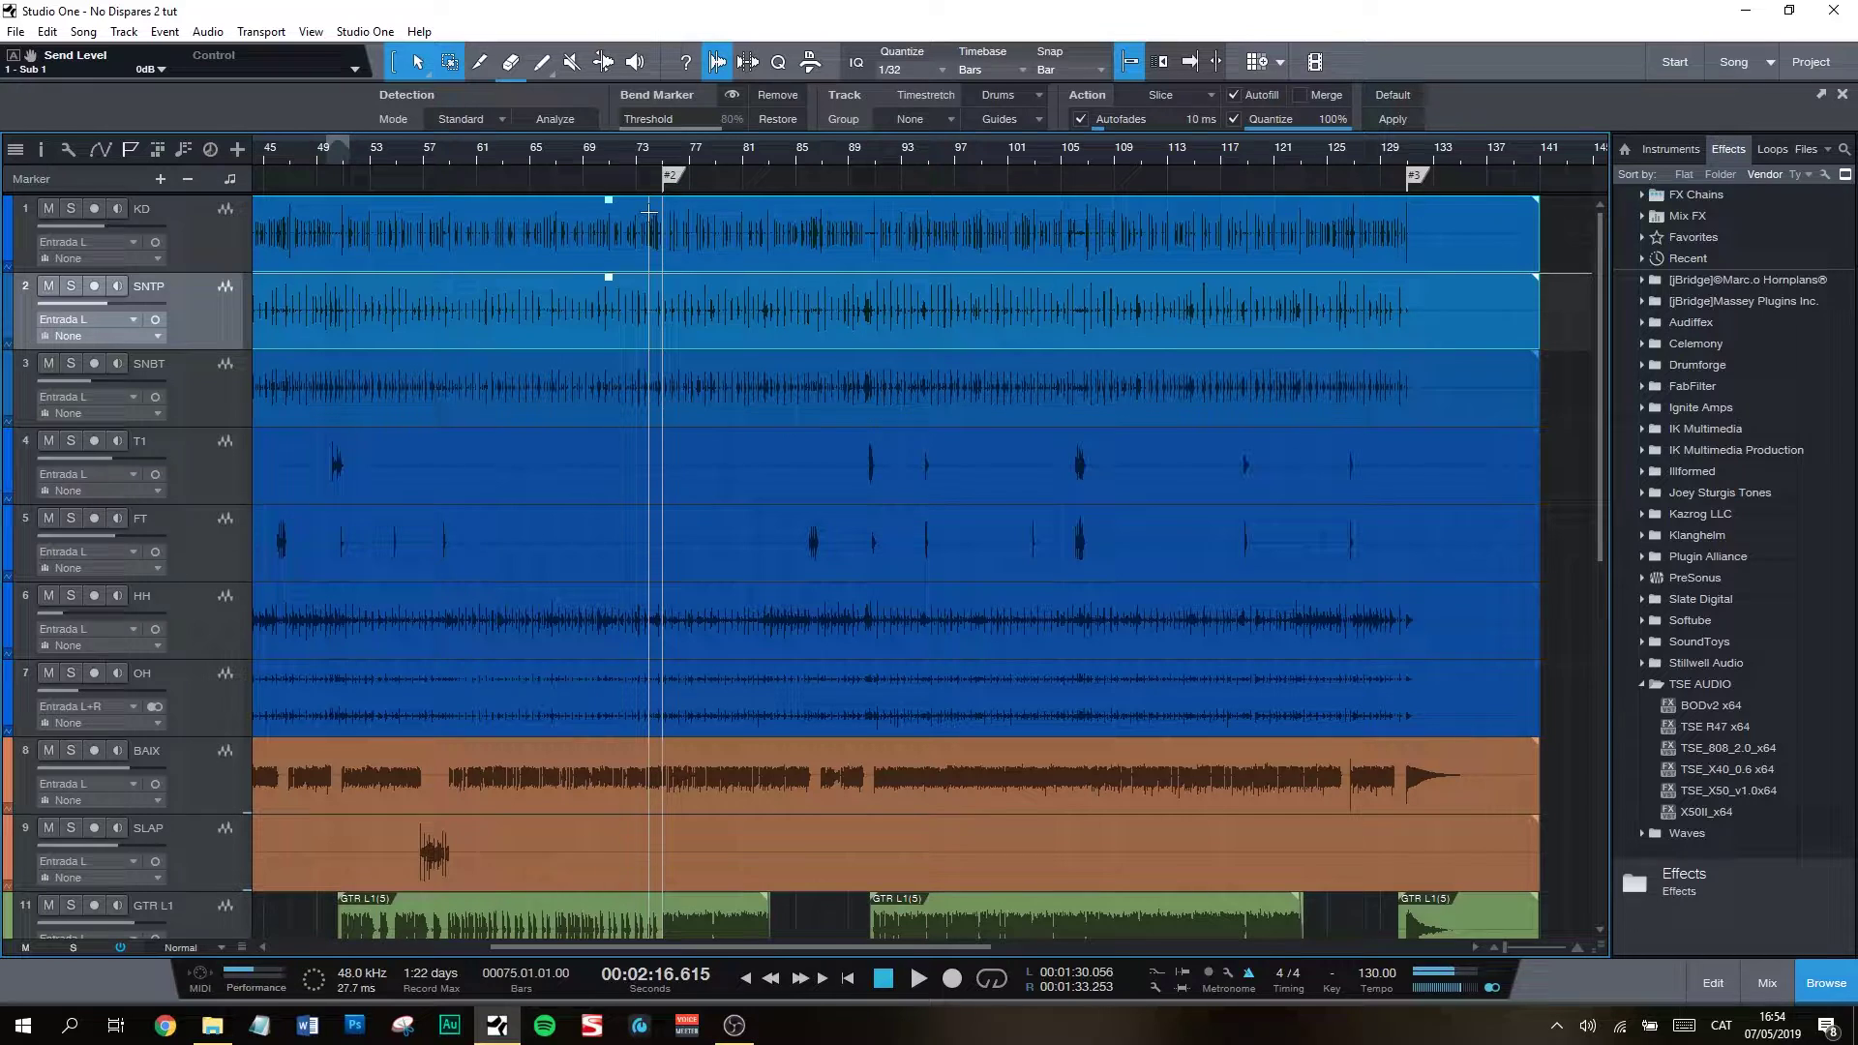
{"action": "left_click", "coordinate": [230, 254]}
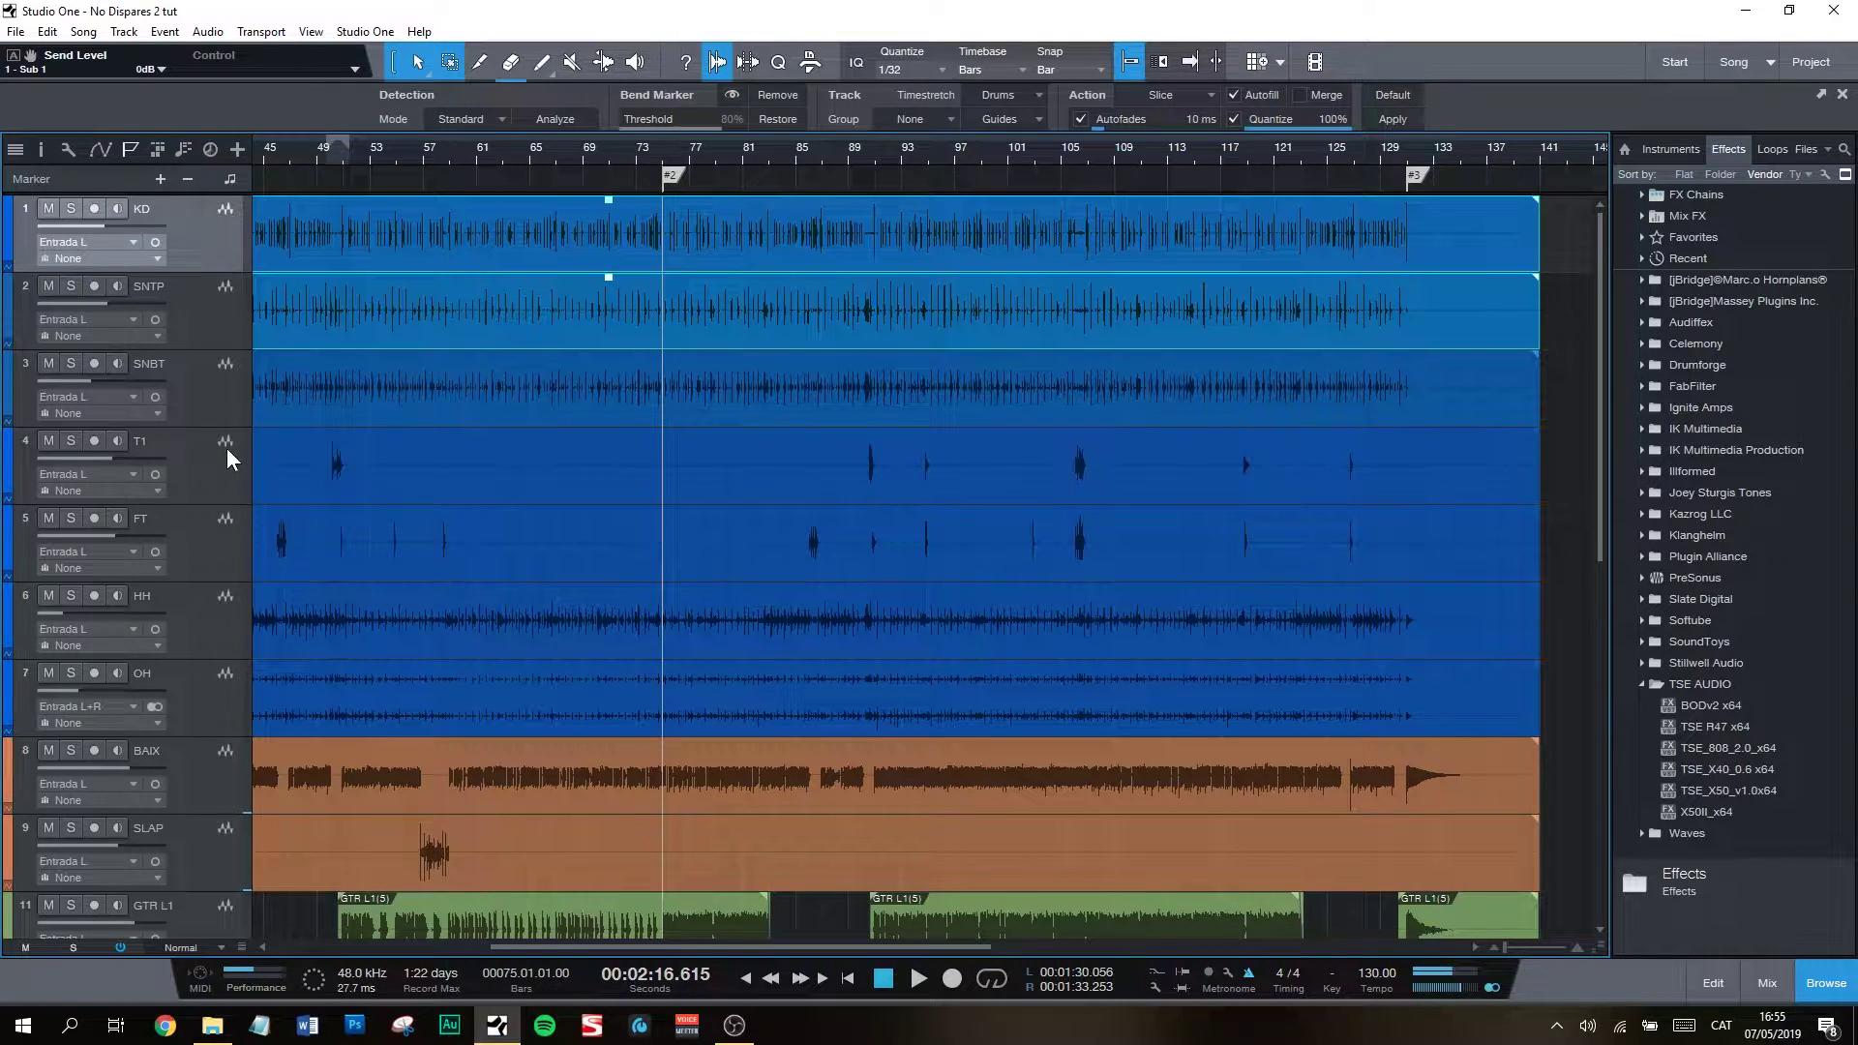
{"action": "left_click", "coordinate": [213, 679], "text": "shift"}
{"action": "key", "text": "ctrl+g"}
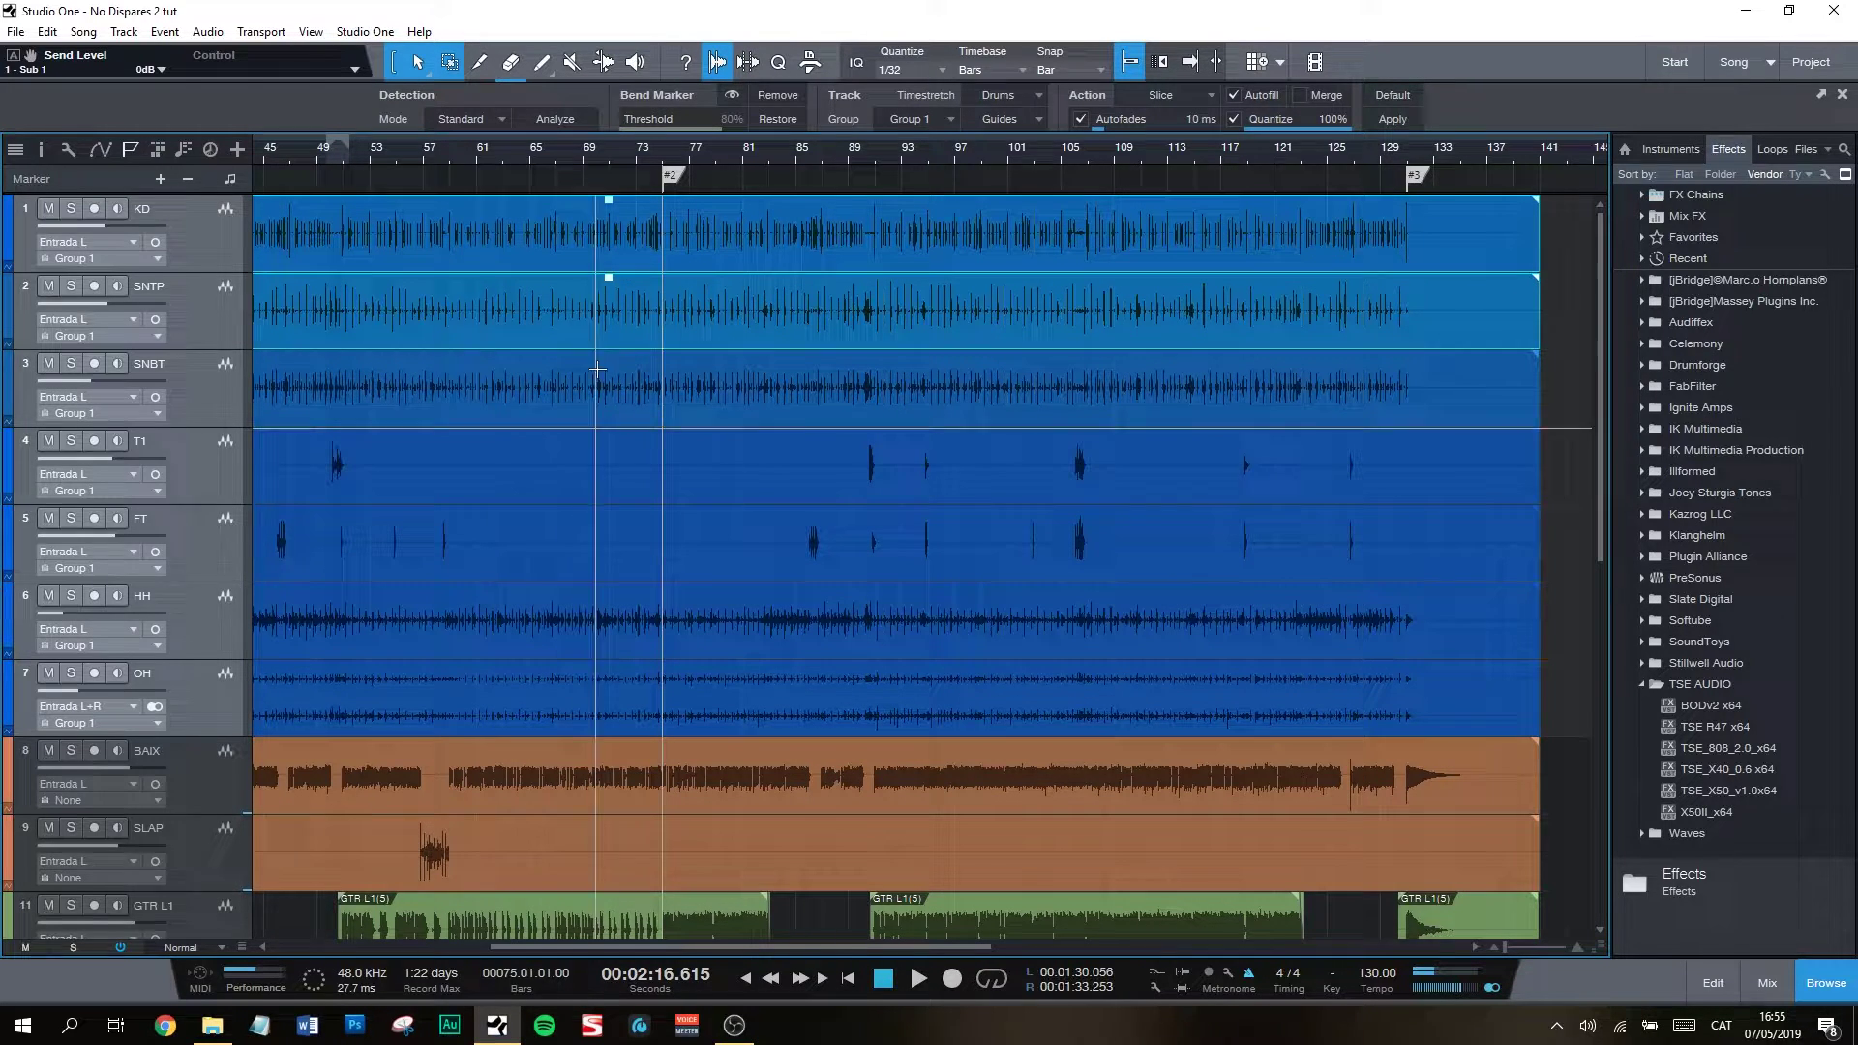
{"action": "left_click", "coordinate": [618, 411]}
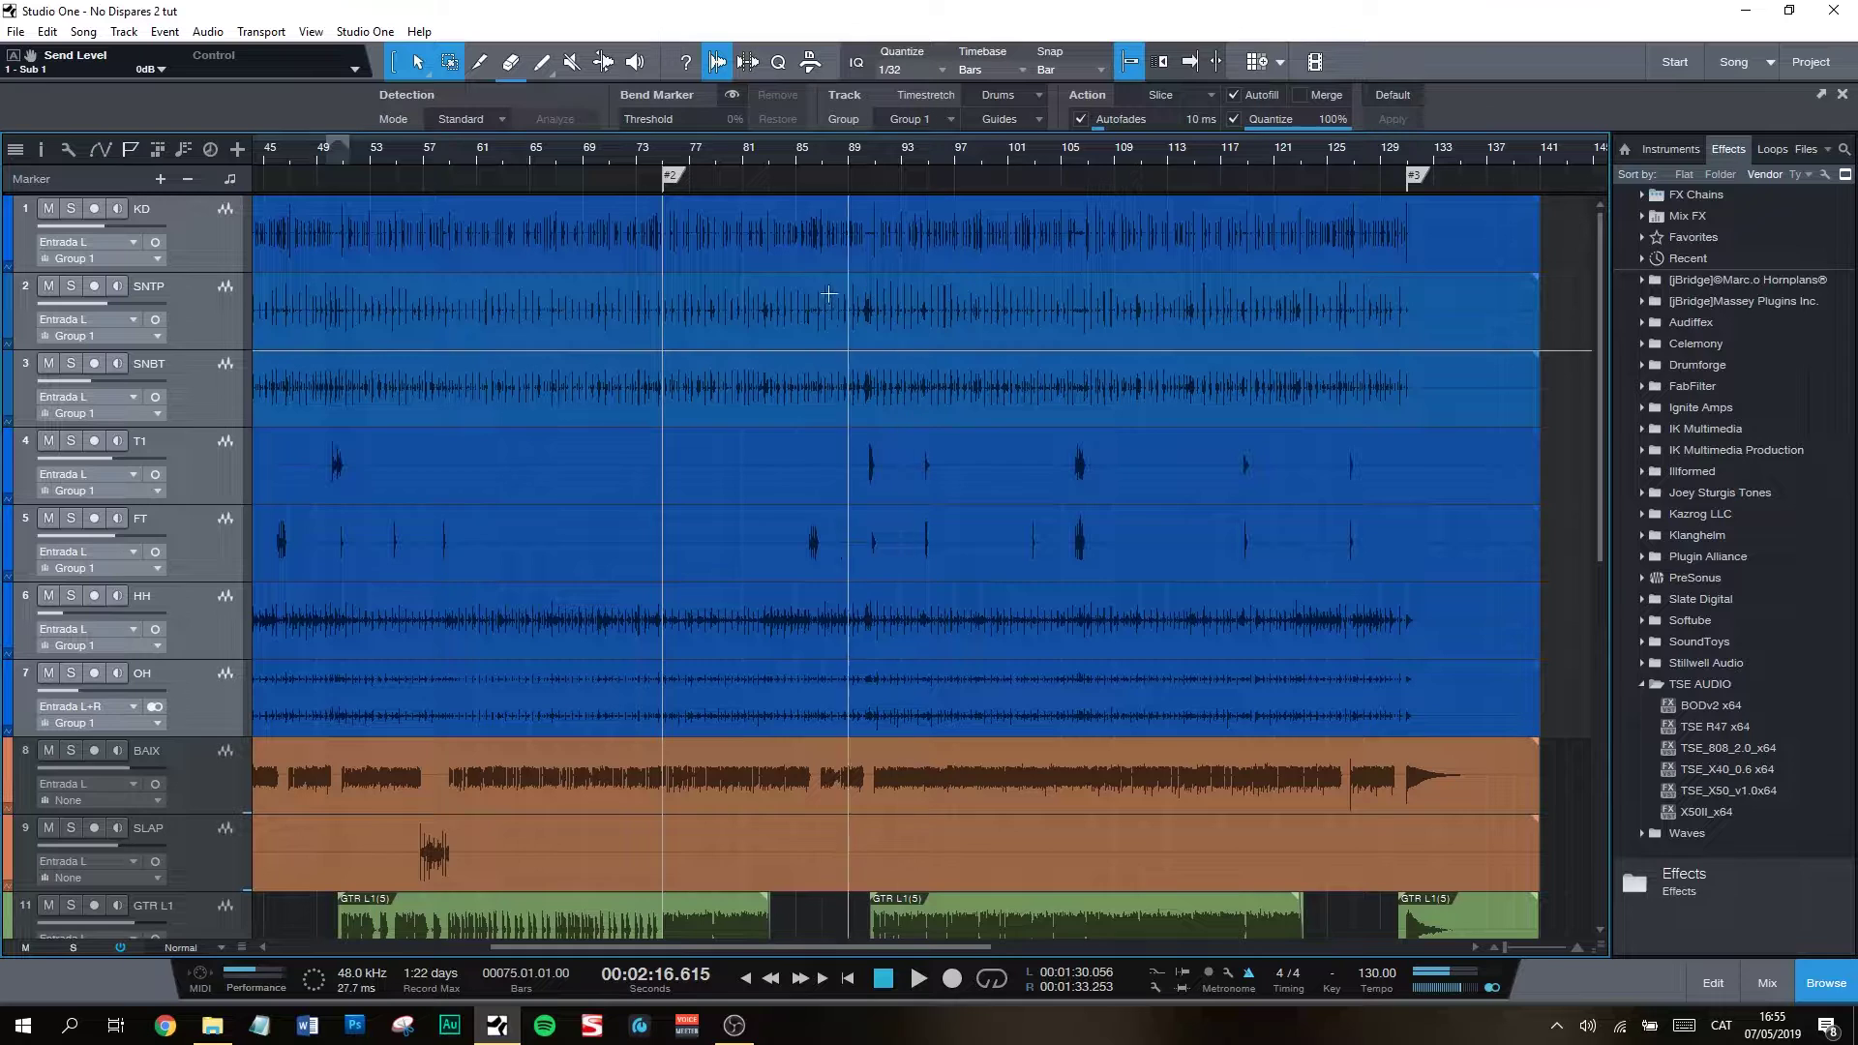
{"action": "left_click", "coordinate": [1568, 331]}
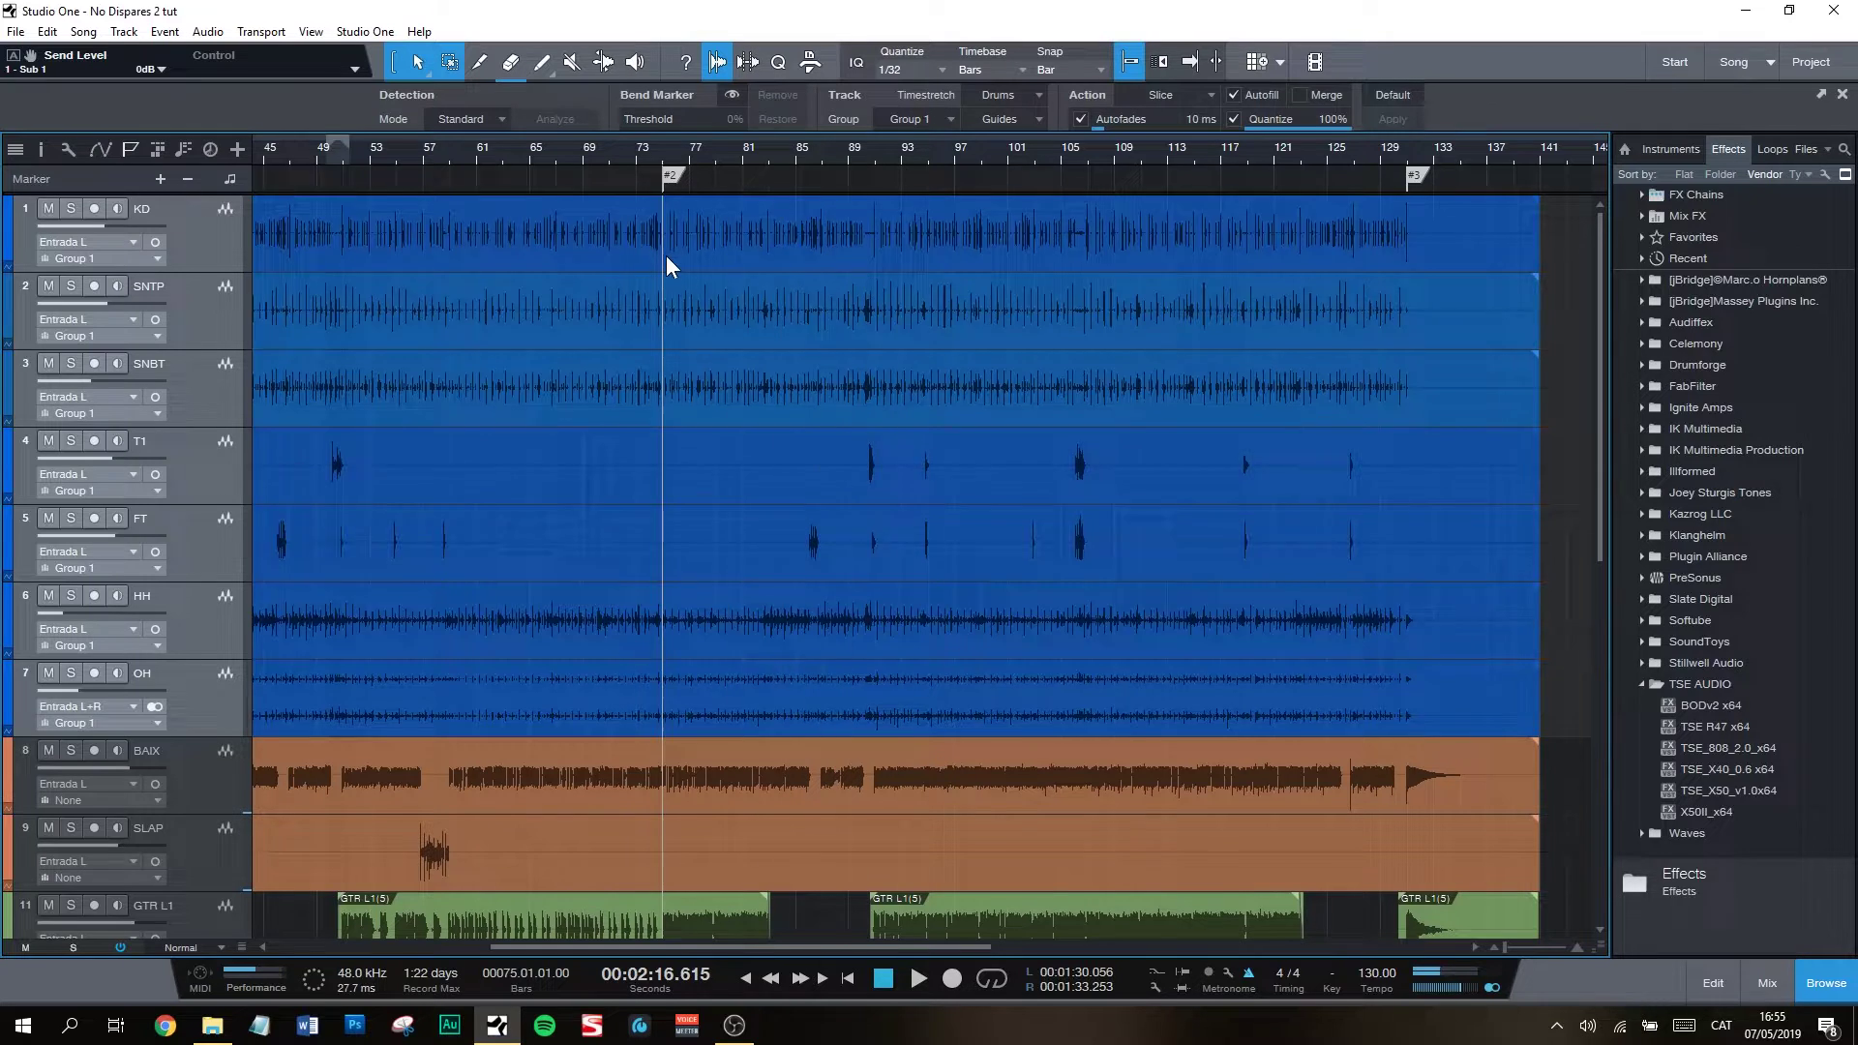
{"action": "left_click", "coordinate": [665, 255]}
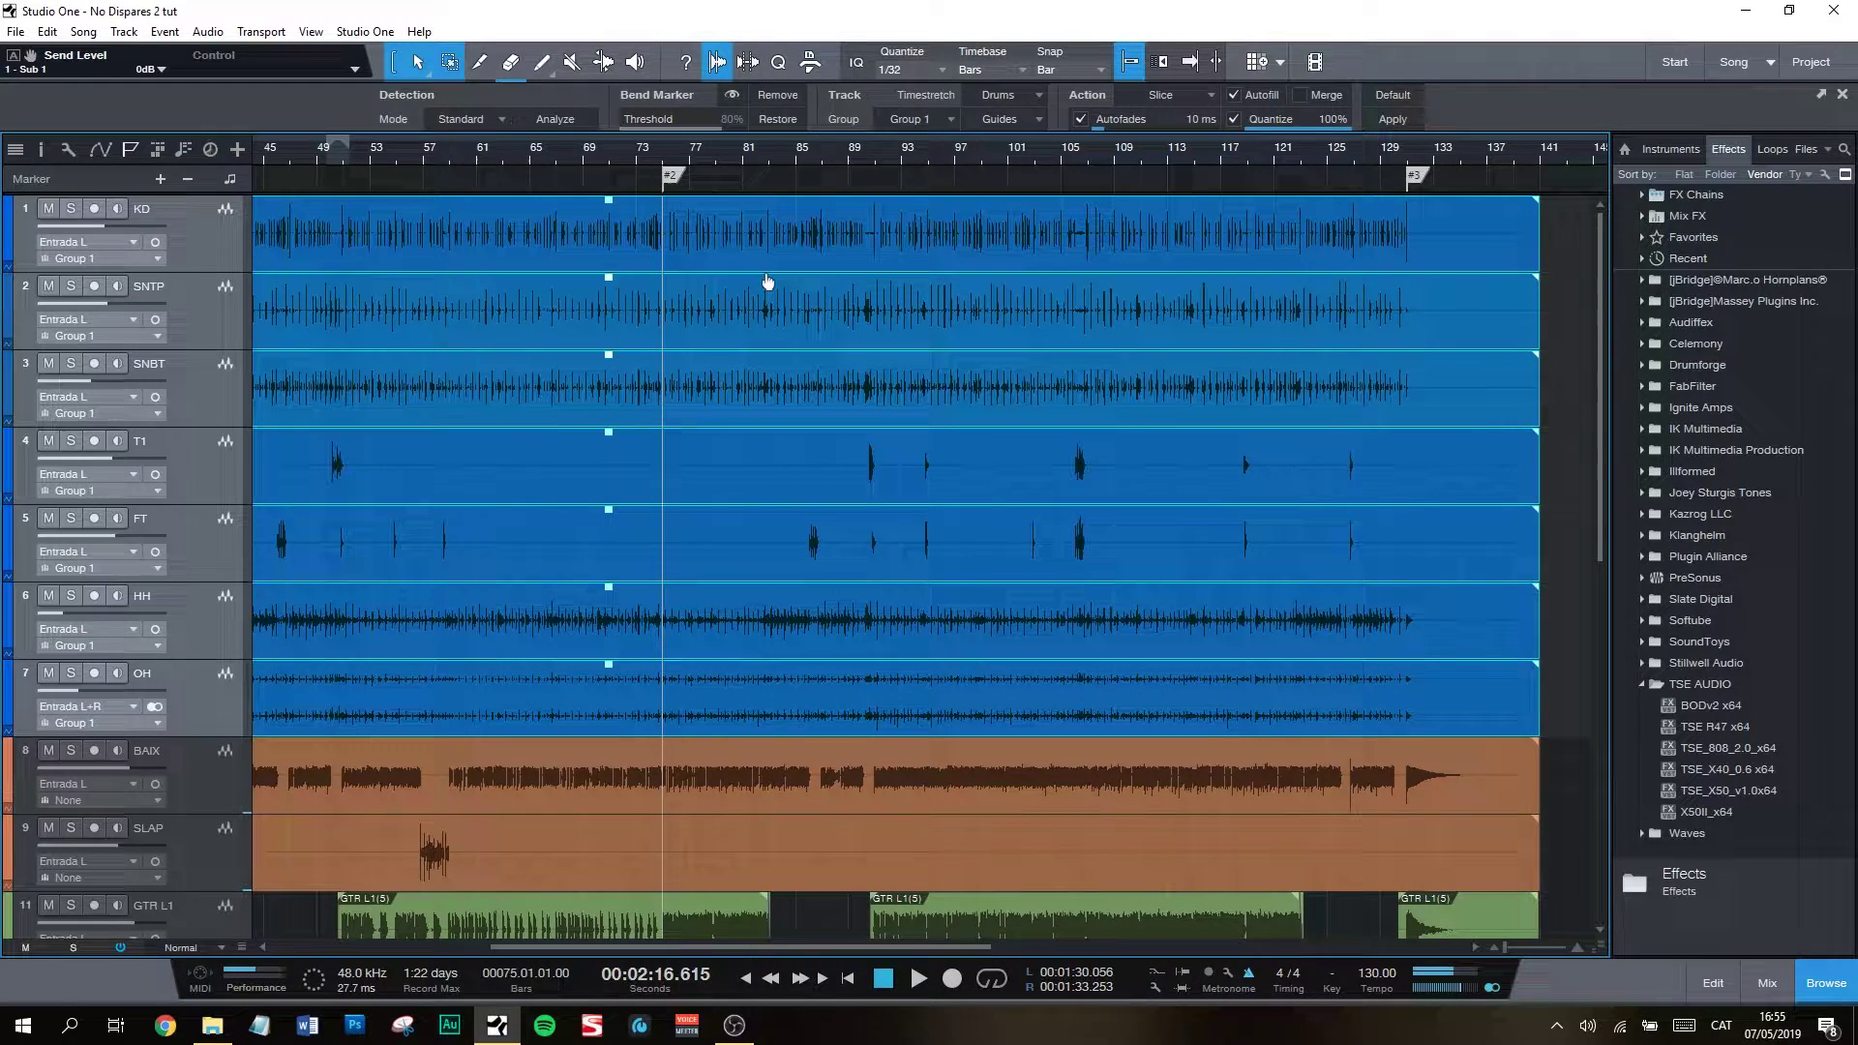
Step: Exclude the OH track from the Audio Bend guide tracks
{"action": "left_click", "coordinate": [1008, 121]}
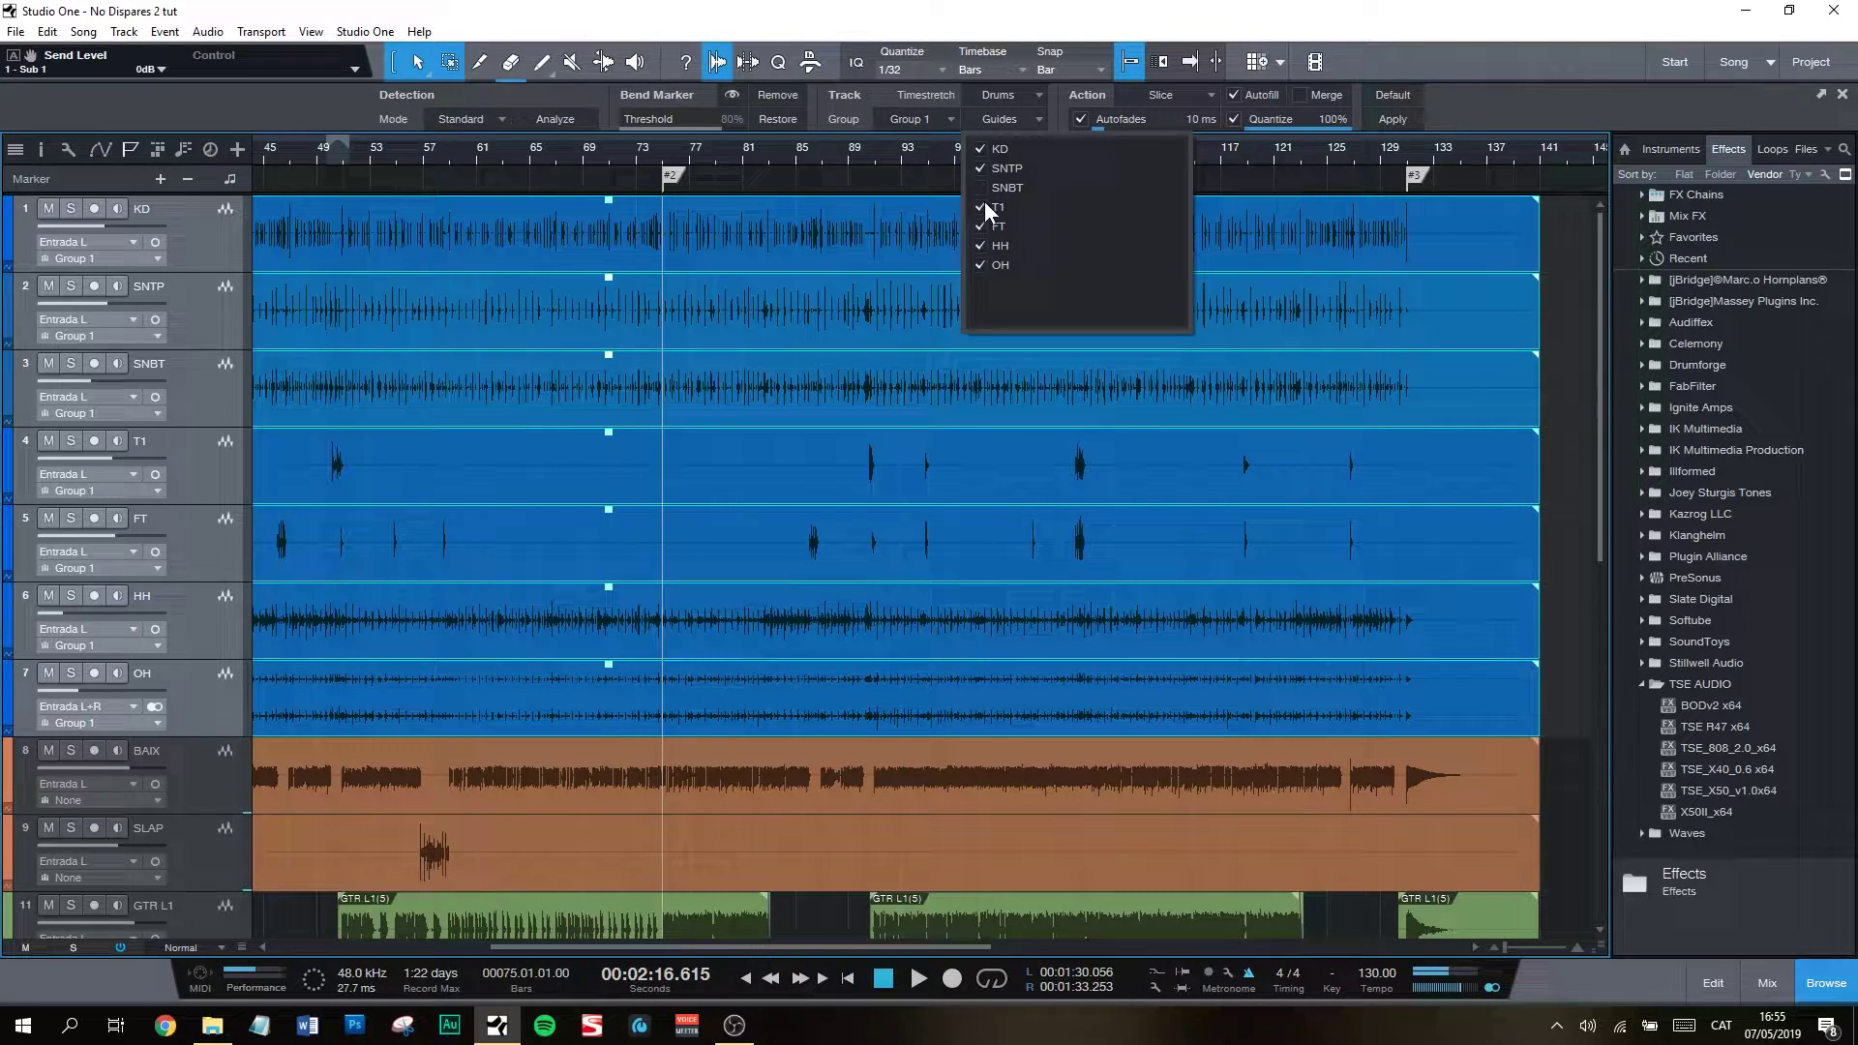
{"action": "left_click", "coordinate": [980, 265]}
{"action": "left_click", "coordinate": [1006, 118]}
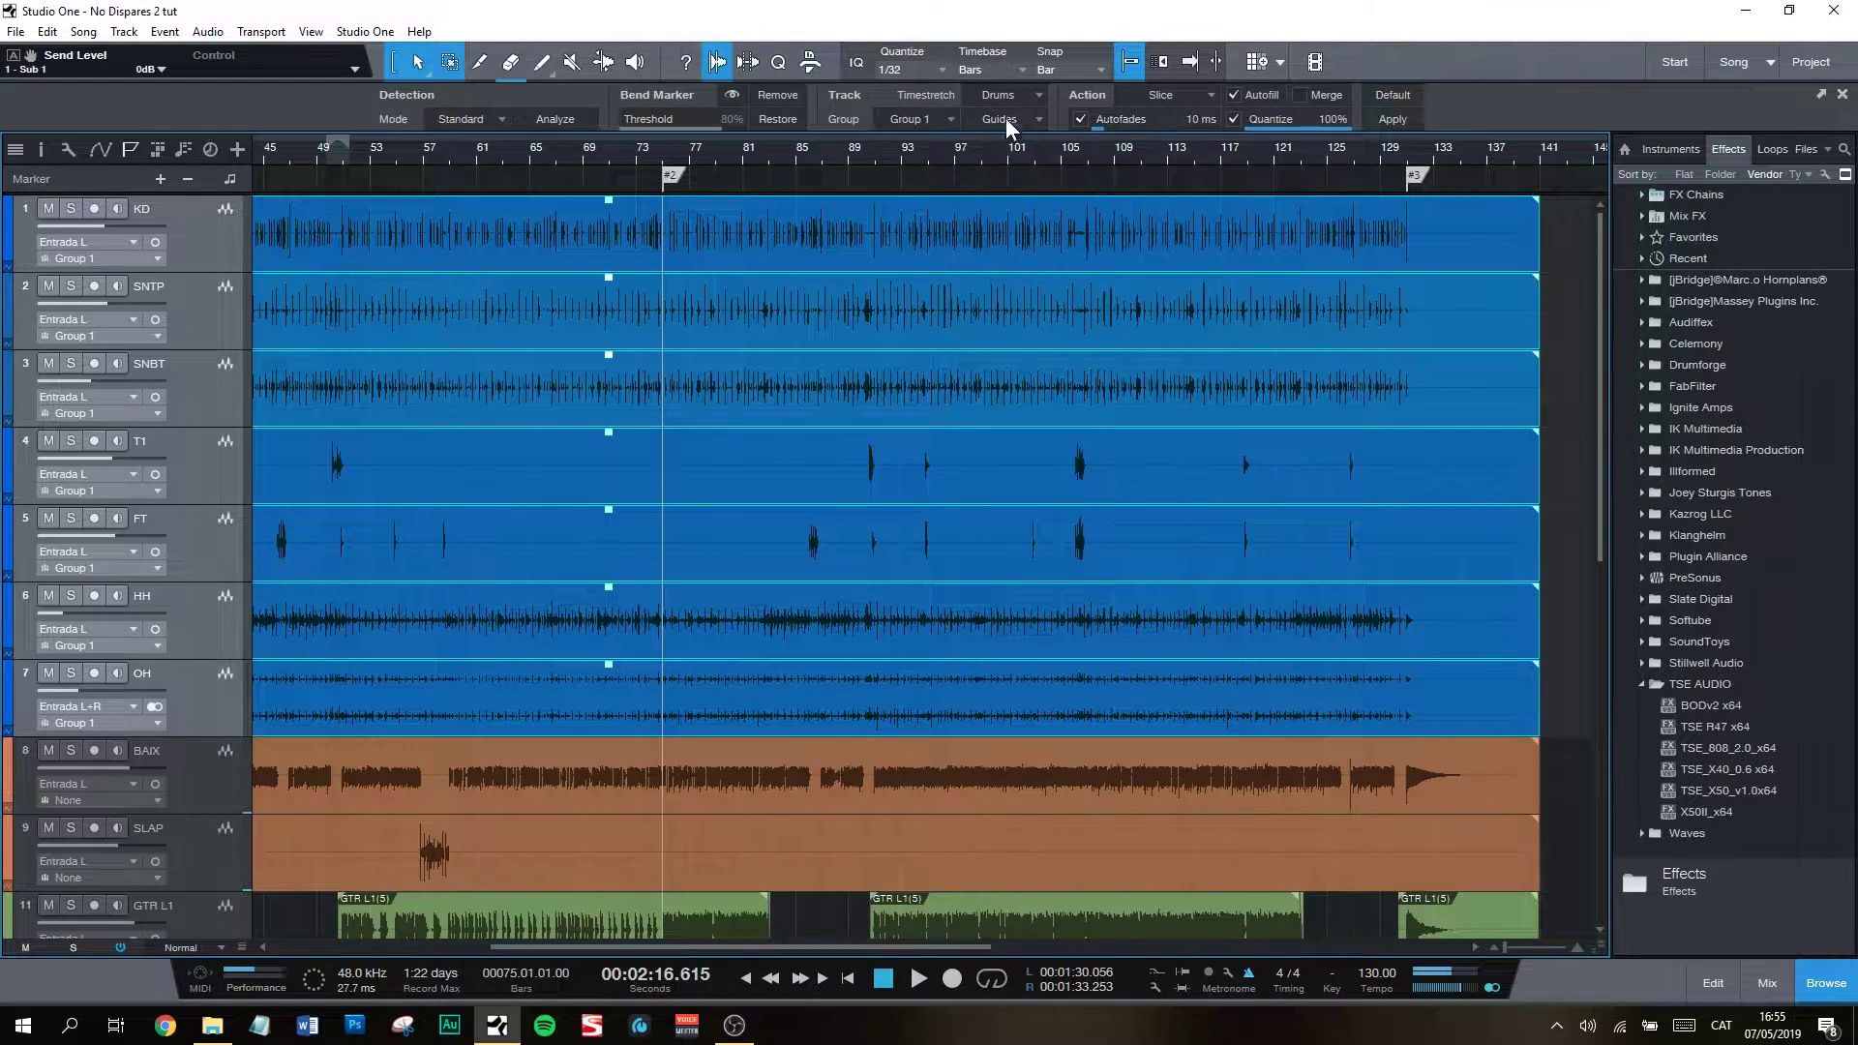
Step: Try quantize values 1/32, 1/64 and 1/4, then settle on 1/16
{"action": "left_click", "coordinate": [907, 72]}
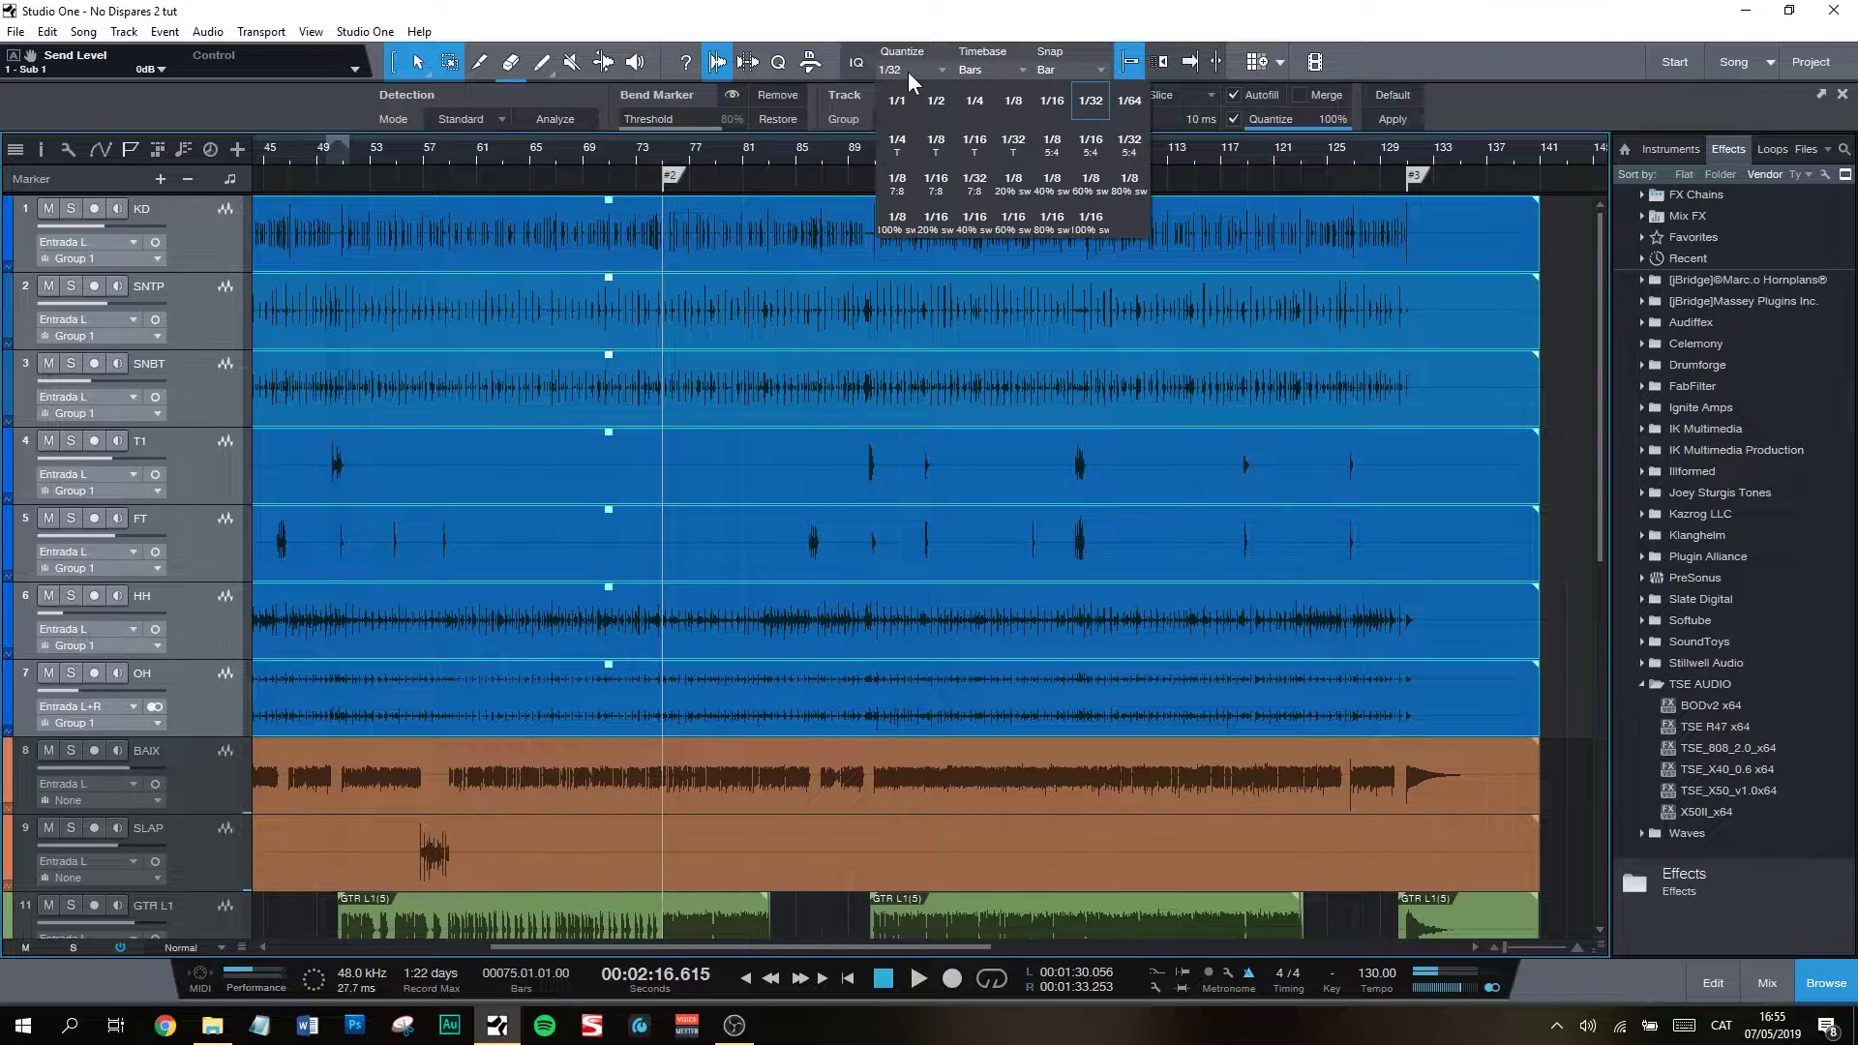
{"action": "left_click", "coordinate": [1053, 104]}
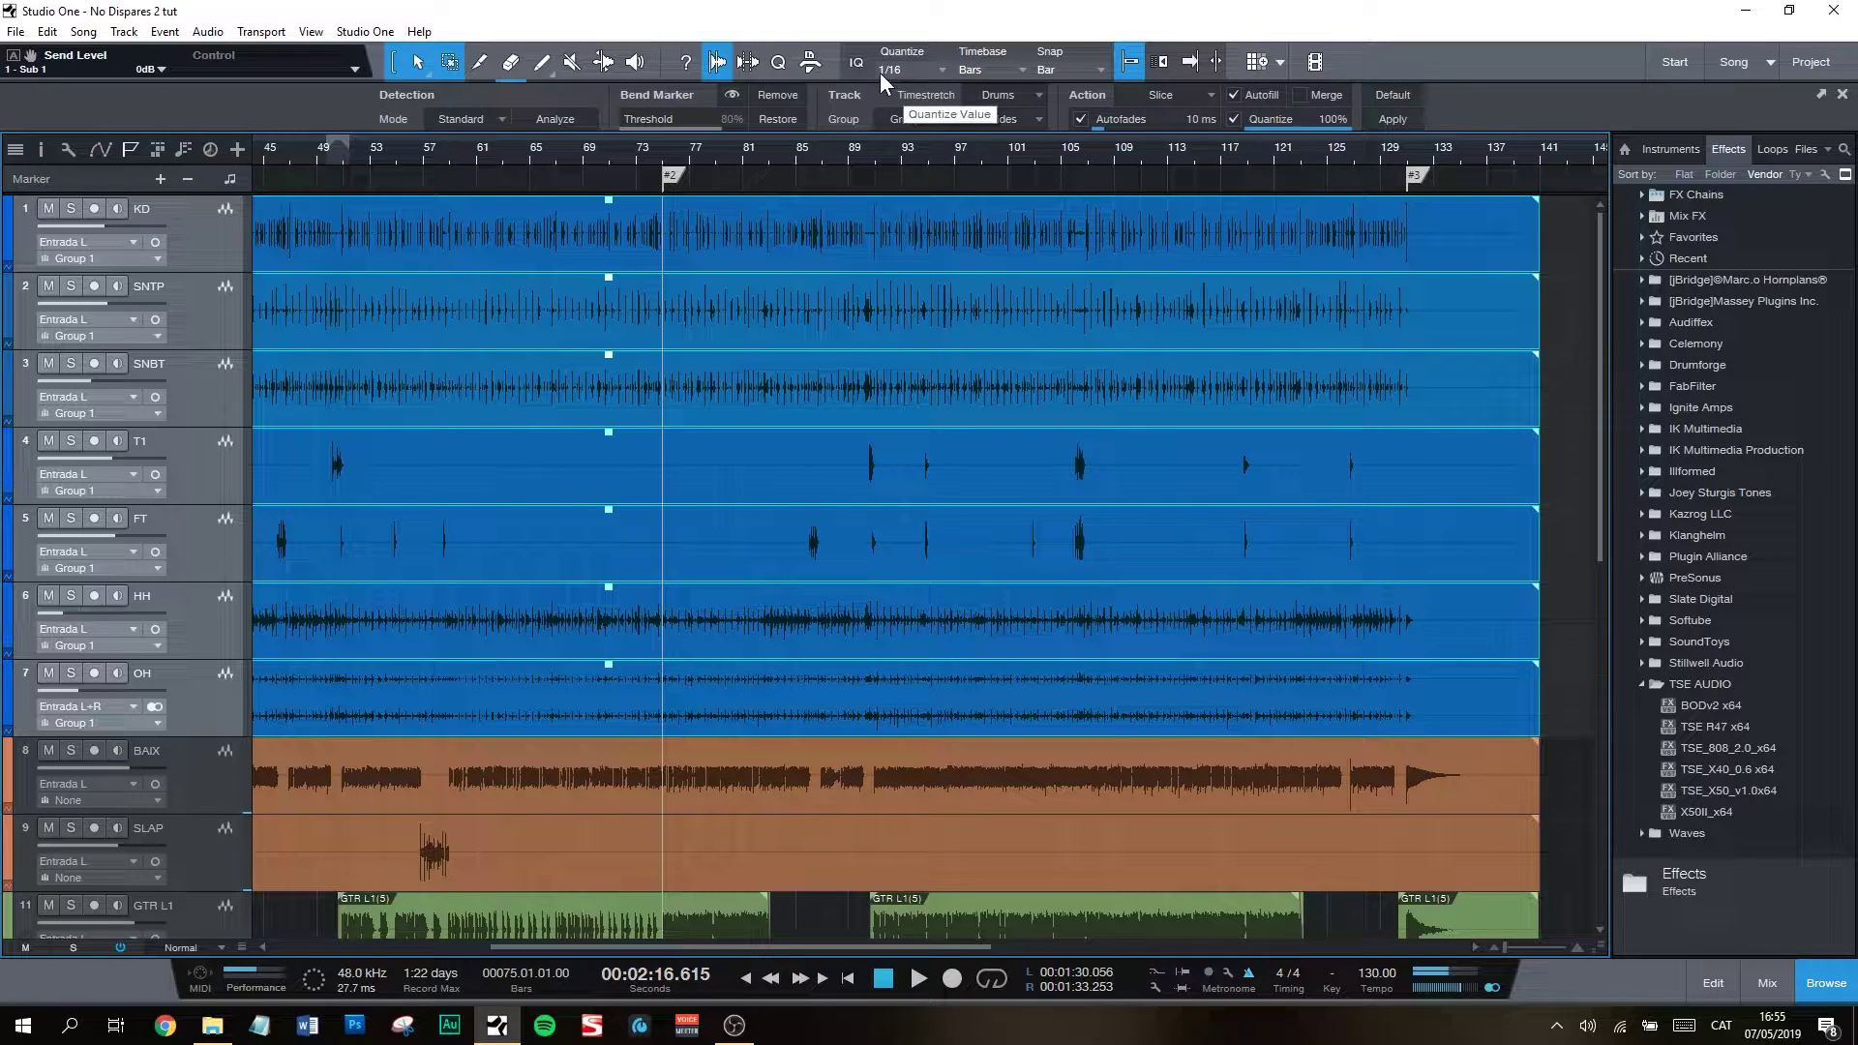
{"action": "scroll", "coordinate": [677, 153], "scroll_direction": "up", "scroll_amount": 5}
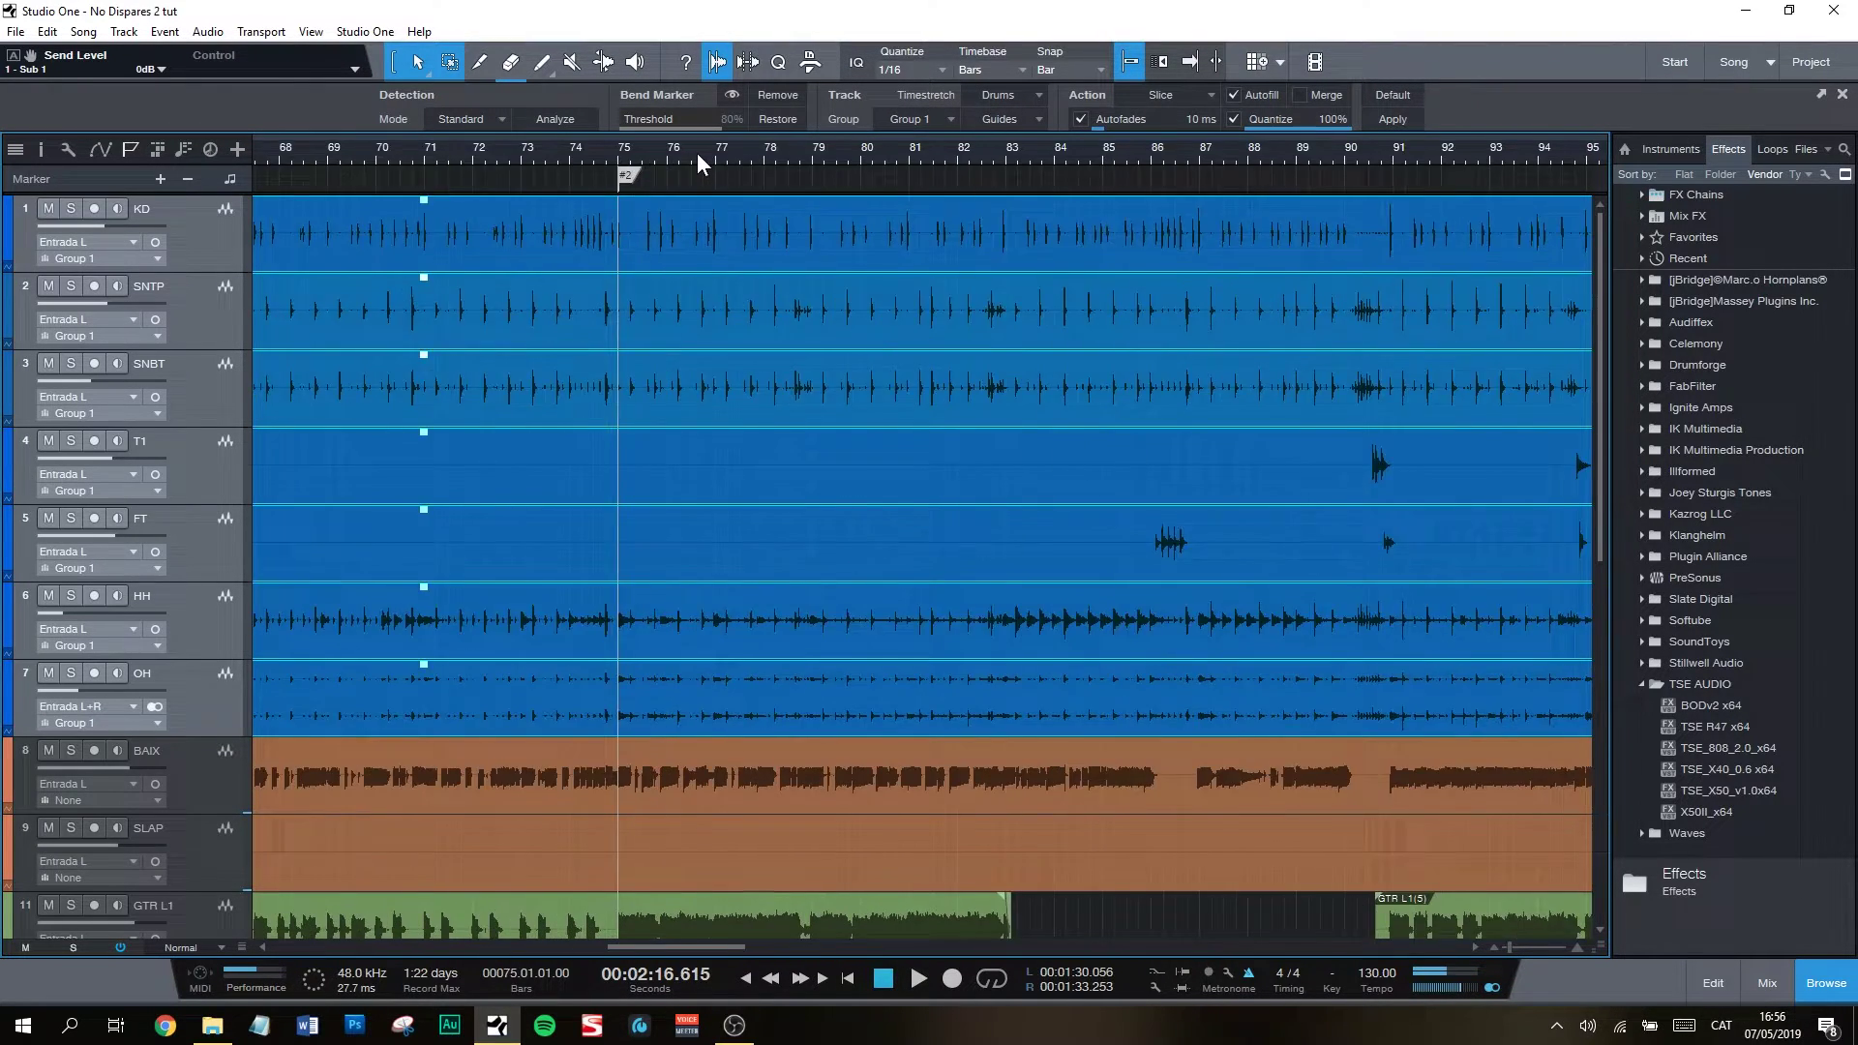
{"action": "left_click", "coordinate": [915, 70]}
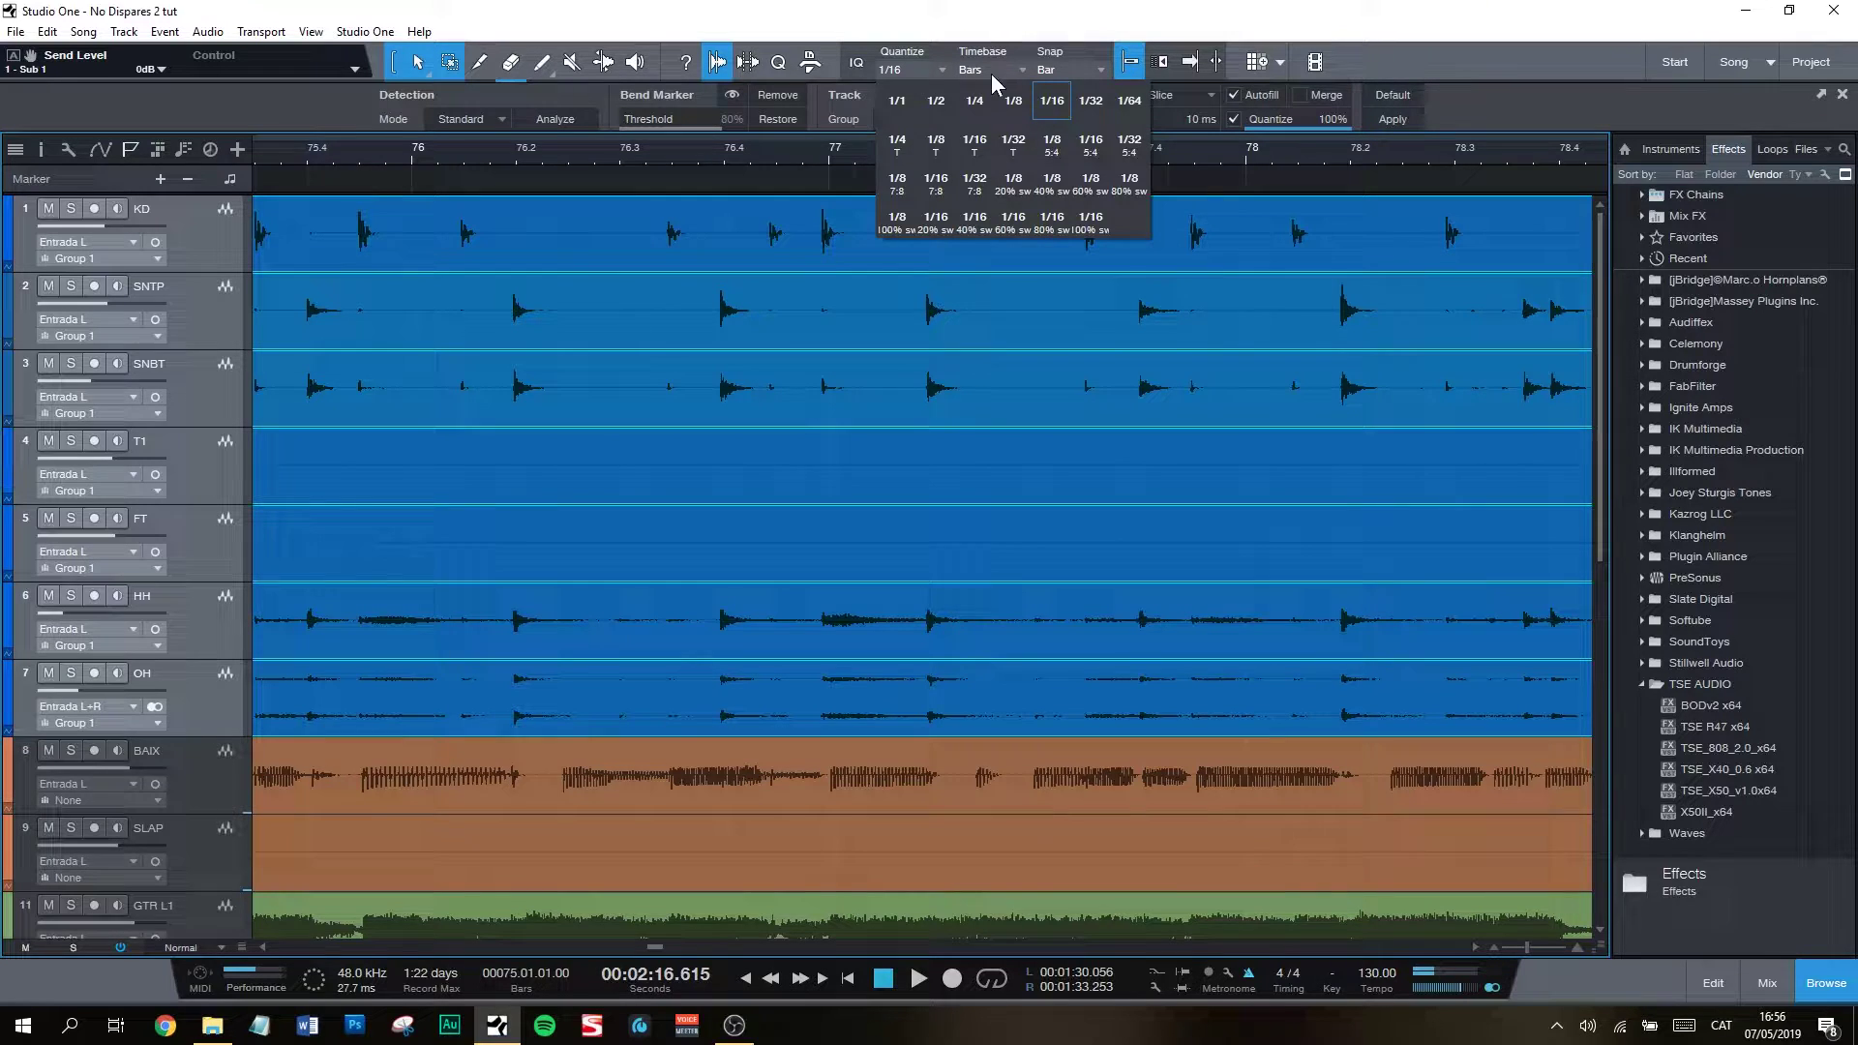
{"action": "left_click", "coordinate": [1097, 100]}
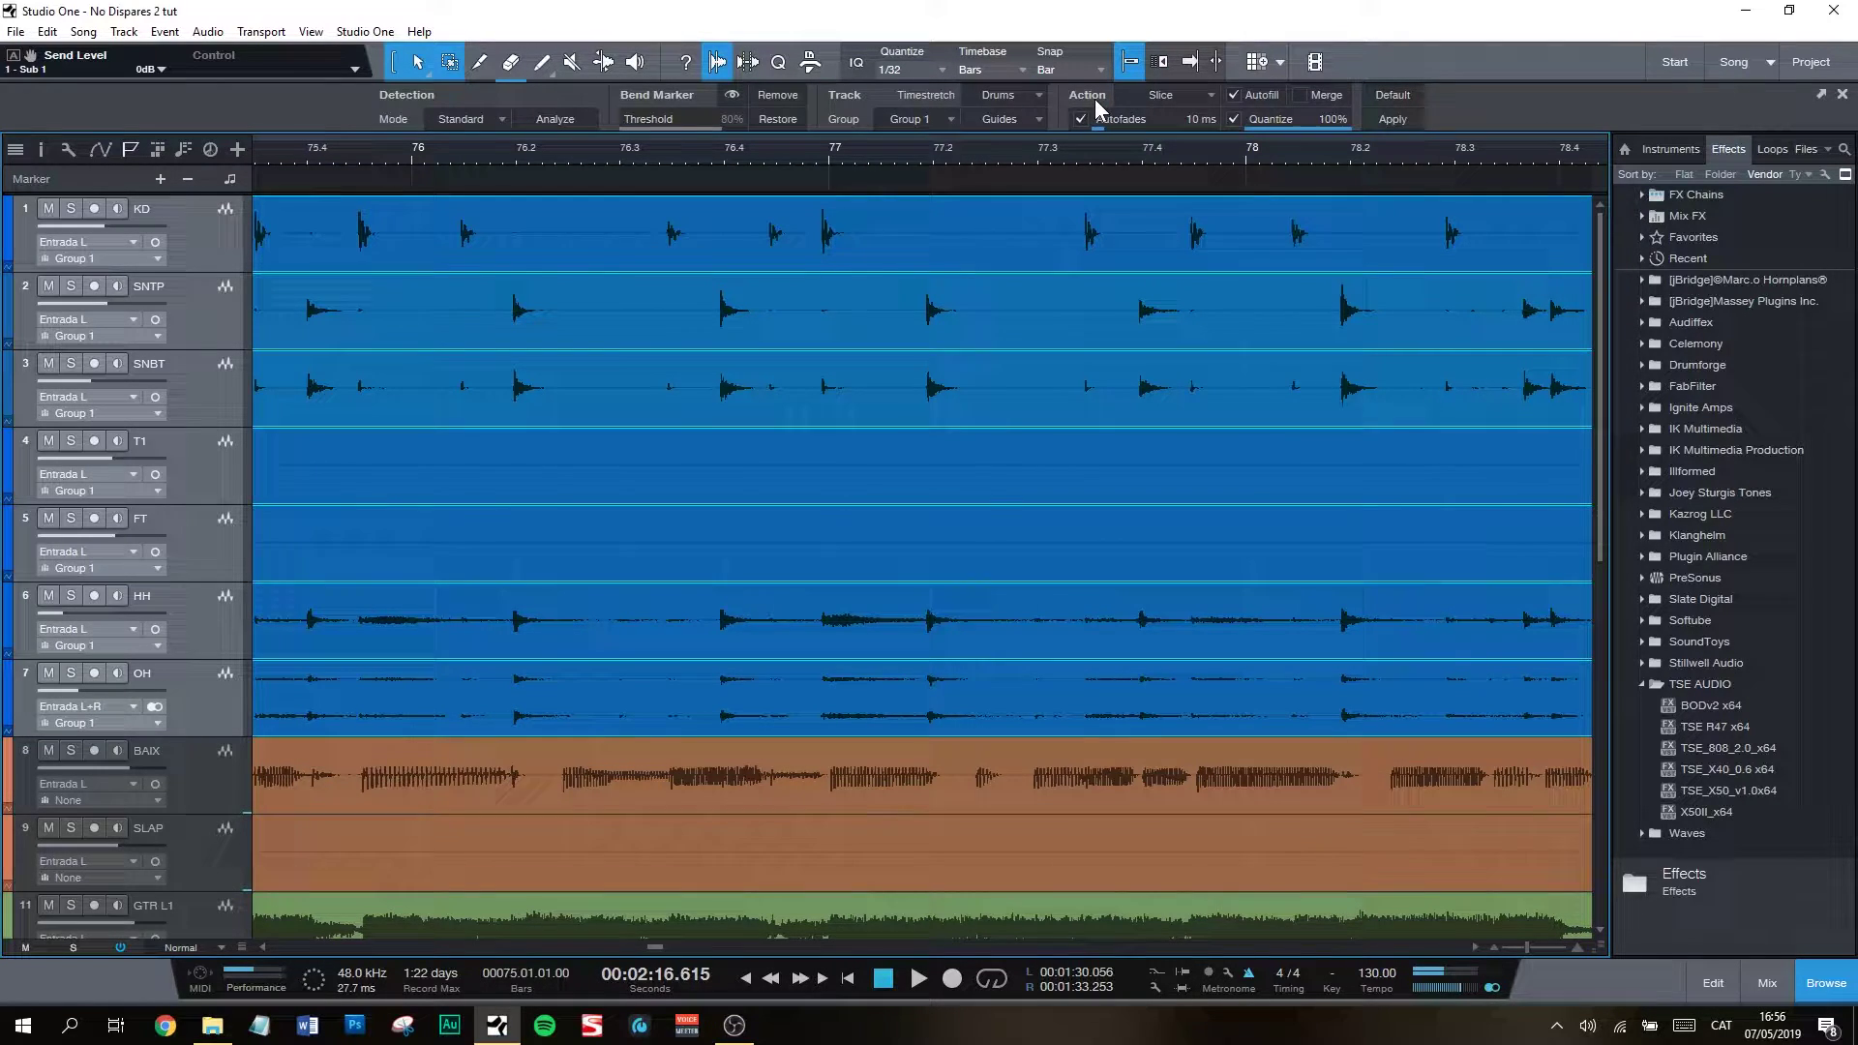
{"action": "left_click", "coordinate": [914, 67]}
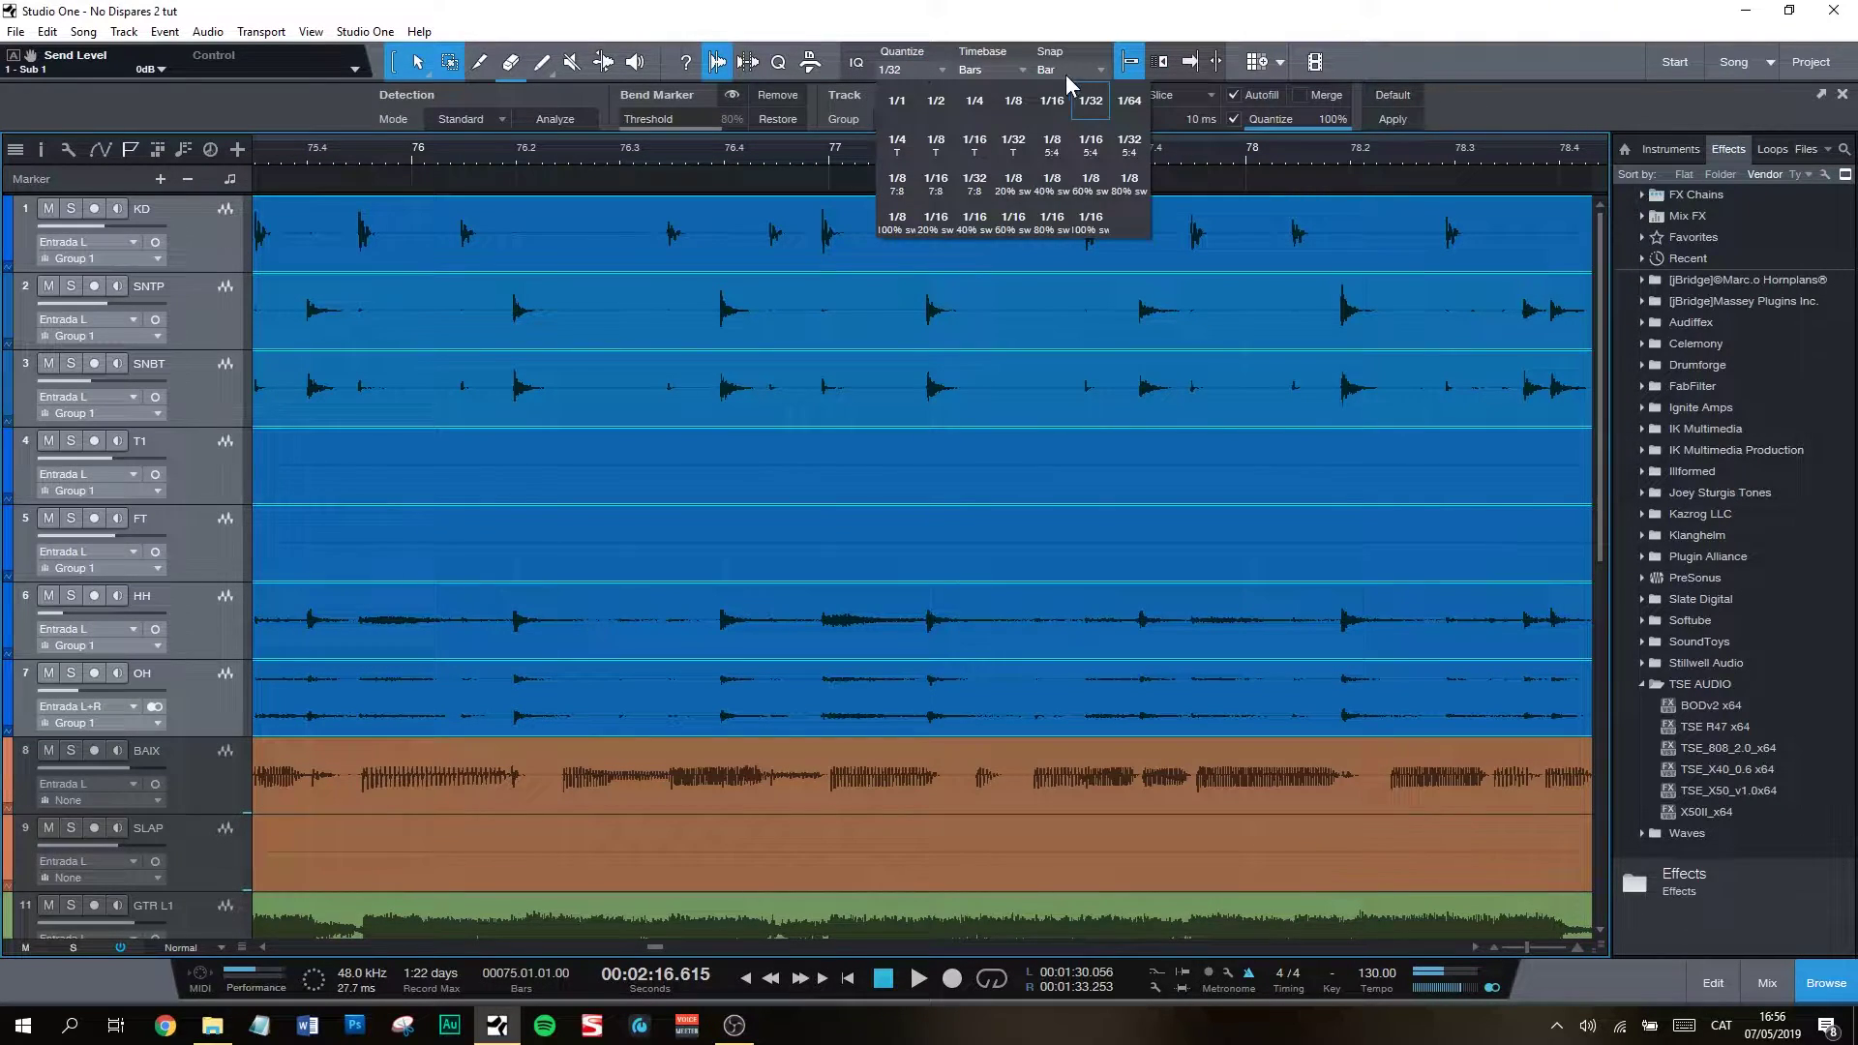
{"action": "left_click", "coordinate": [1127, 100]}
{"action": "left_click", "coordinate": [923, 70]}
{"action": "left_click", "coordinate": [974, 103]}
{"action": "left_click", "coordinate": [892, 66]}
{"action": "left_click", "coordinate": [1051, 101]}
{"action": "scroll", "coordinate": [844, 148], "scroll_direction": "down", "scroll_amount": 10}
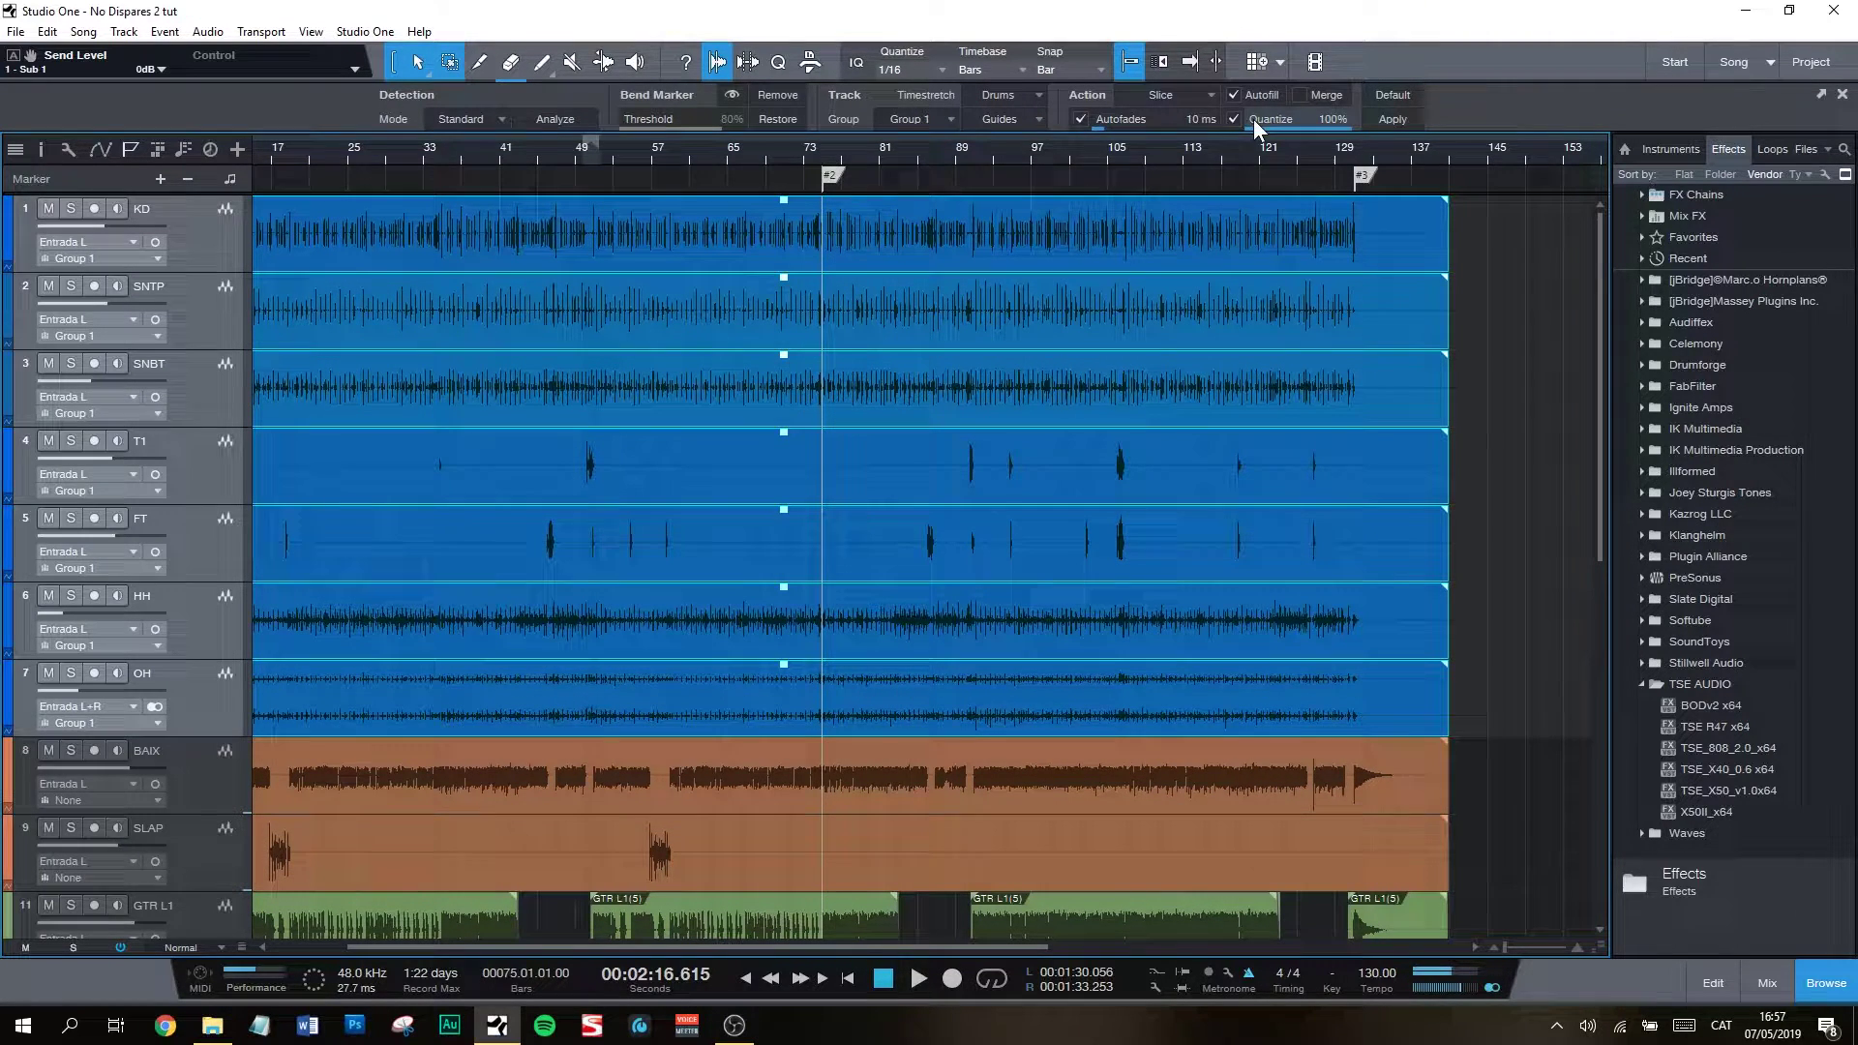
Step: Set the Audio Bend action to Slice after briefly choosing Quantize
{"action": "left_click", "coordinate": [1170, 93]}
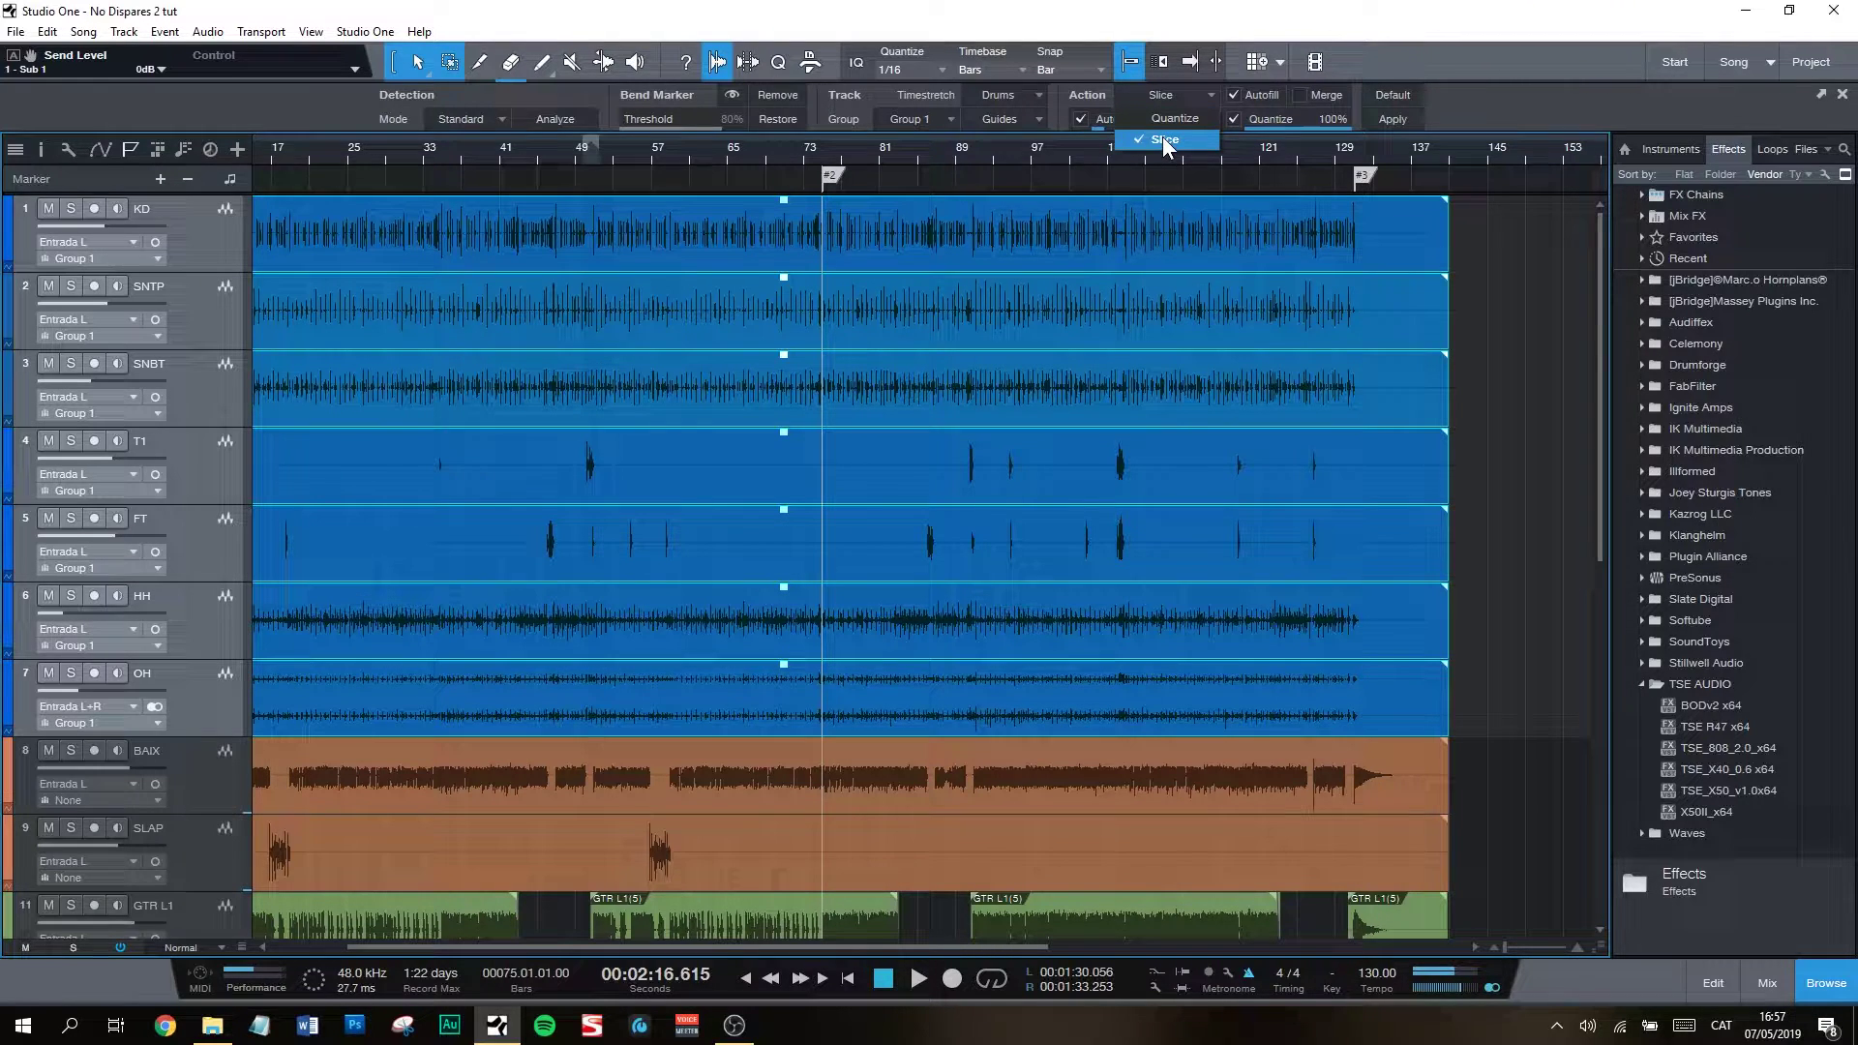
{"action": "left_click", "coordinate": [1163, 118]}
{"action": "left_click", "coordinate": [1165, 96]}
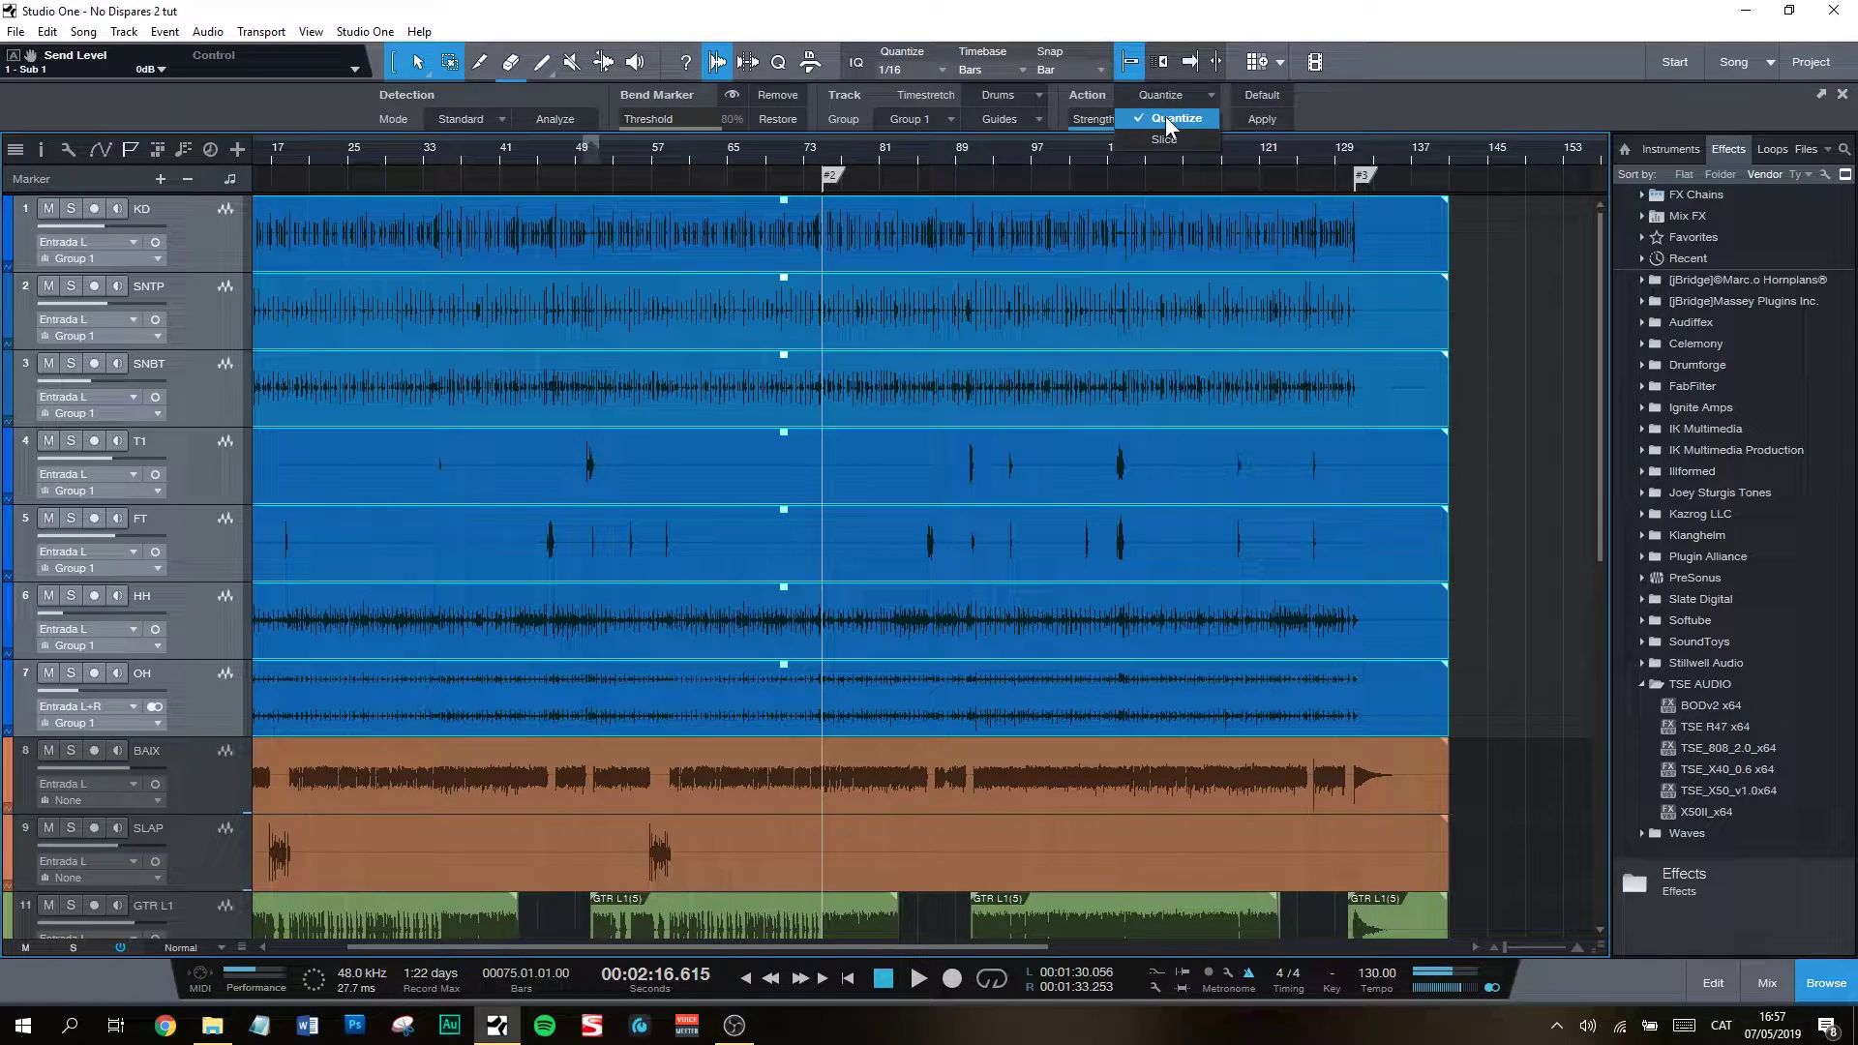
{"action": "left_click", "coordinate": [1175, 140]}
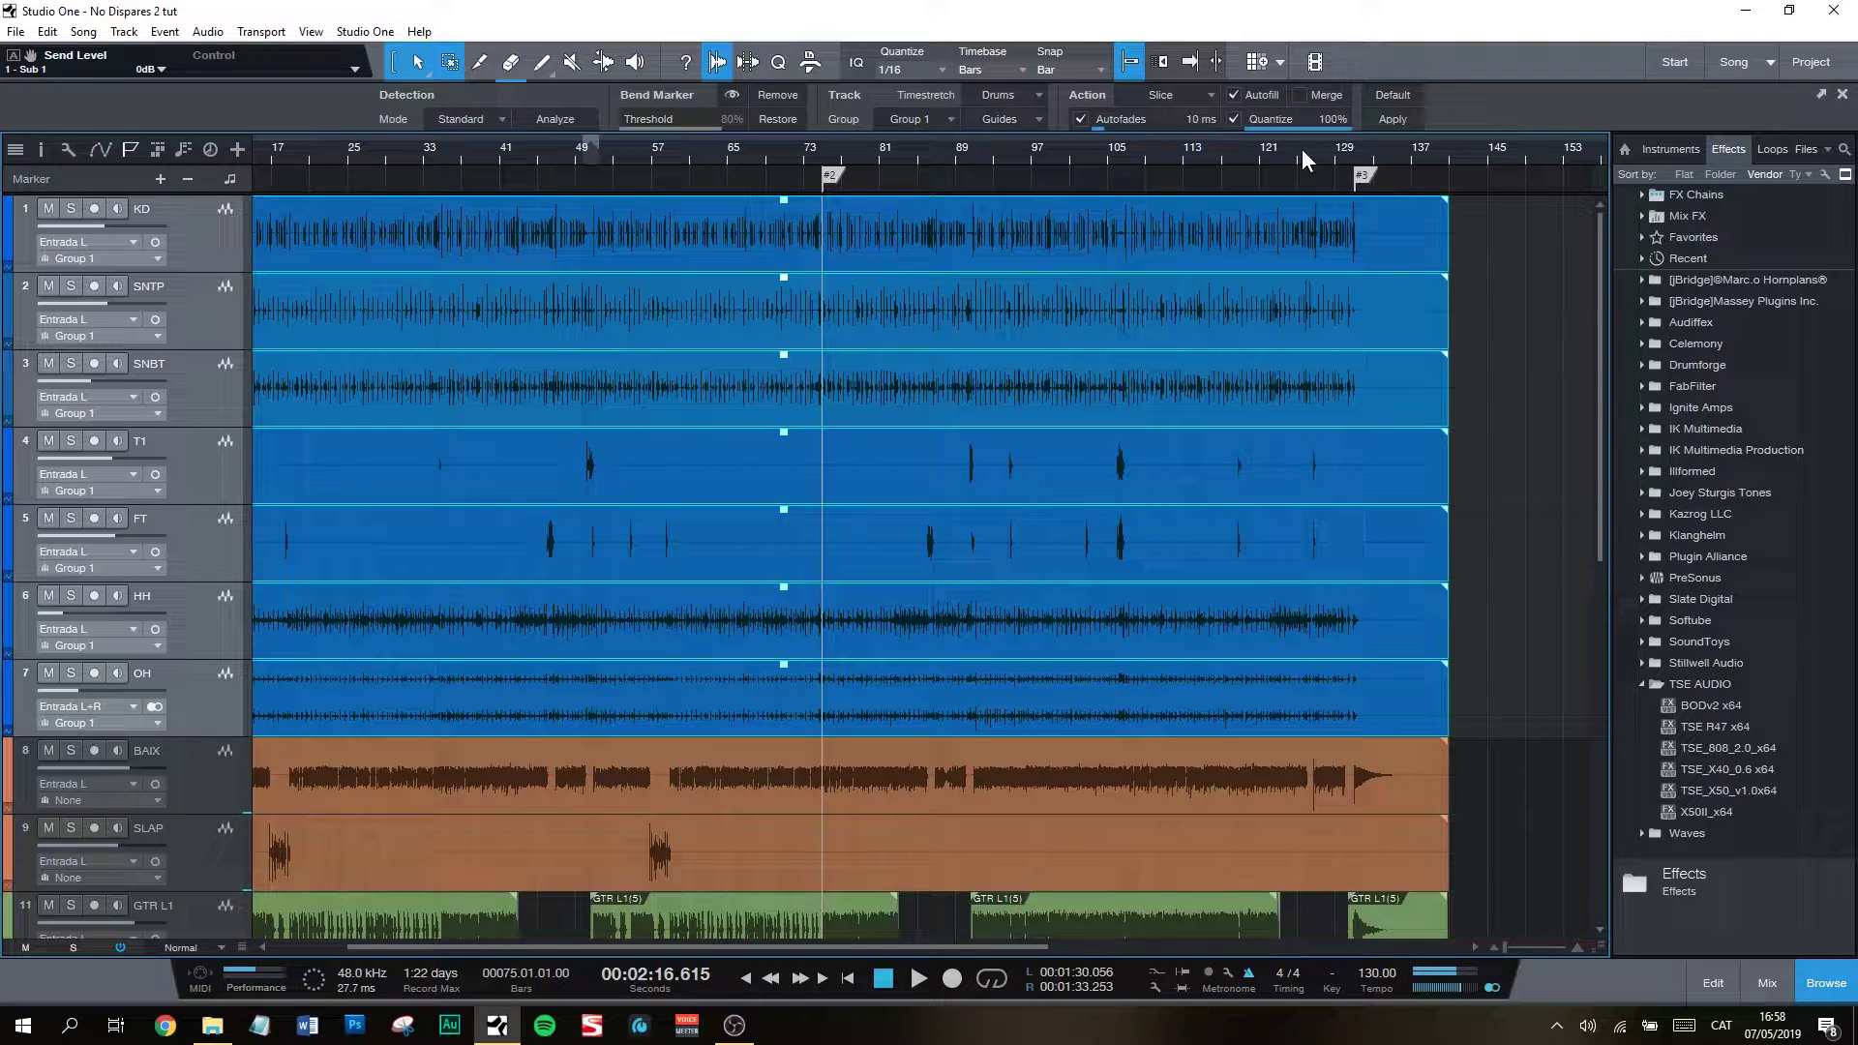
Step: Apply slicing and quantizing to the grouped drum audio, then zoom to inspect the slices
{"action": "left_click", "coordinate": [1388, 119]}
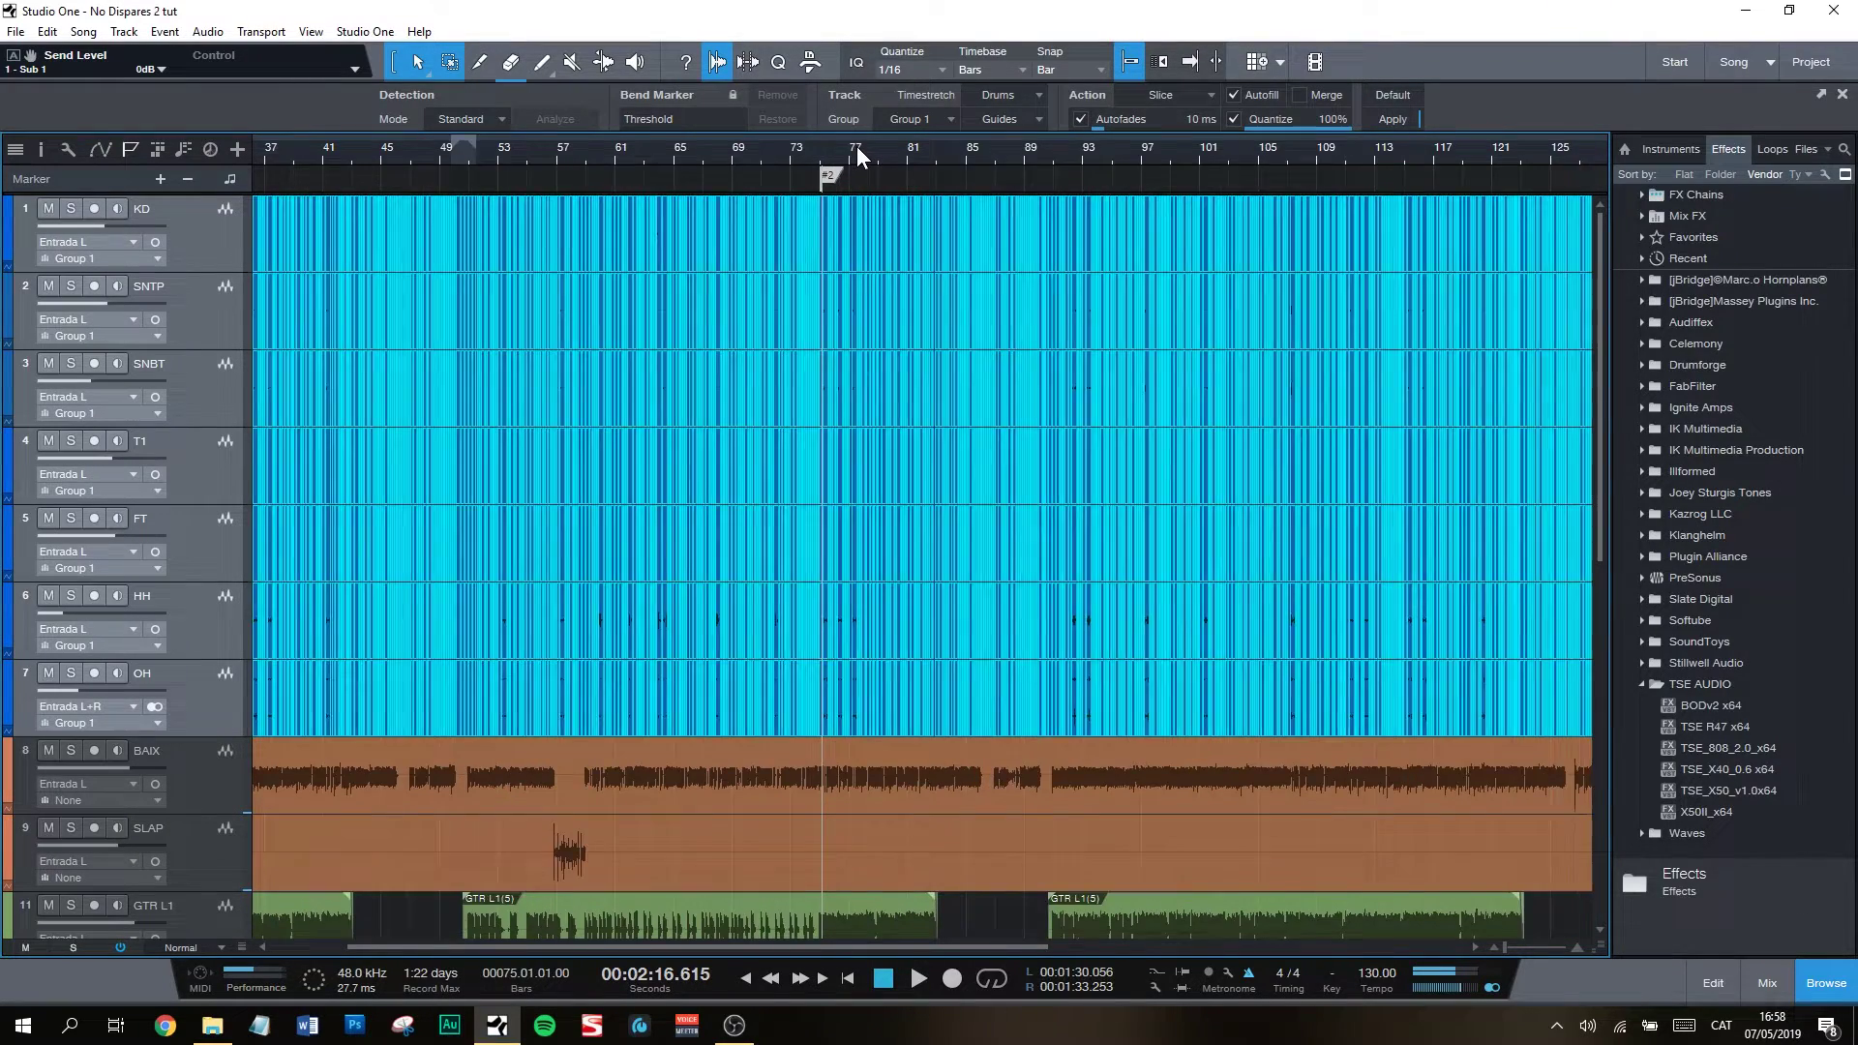
{"action": "scroll", "coordinate": [857, 147], "scroll_direction": "up", "scroll_amount": 15}
{"action": "scroll", "coordinate": [857, 147], "scroll_direction": "down", "scroll_amount": 10}
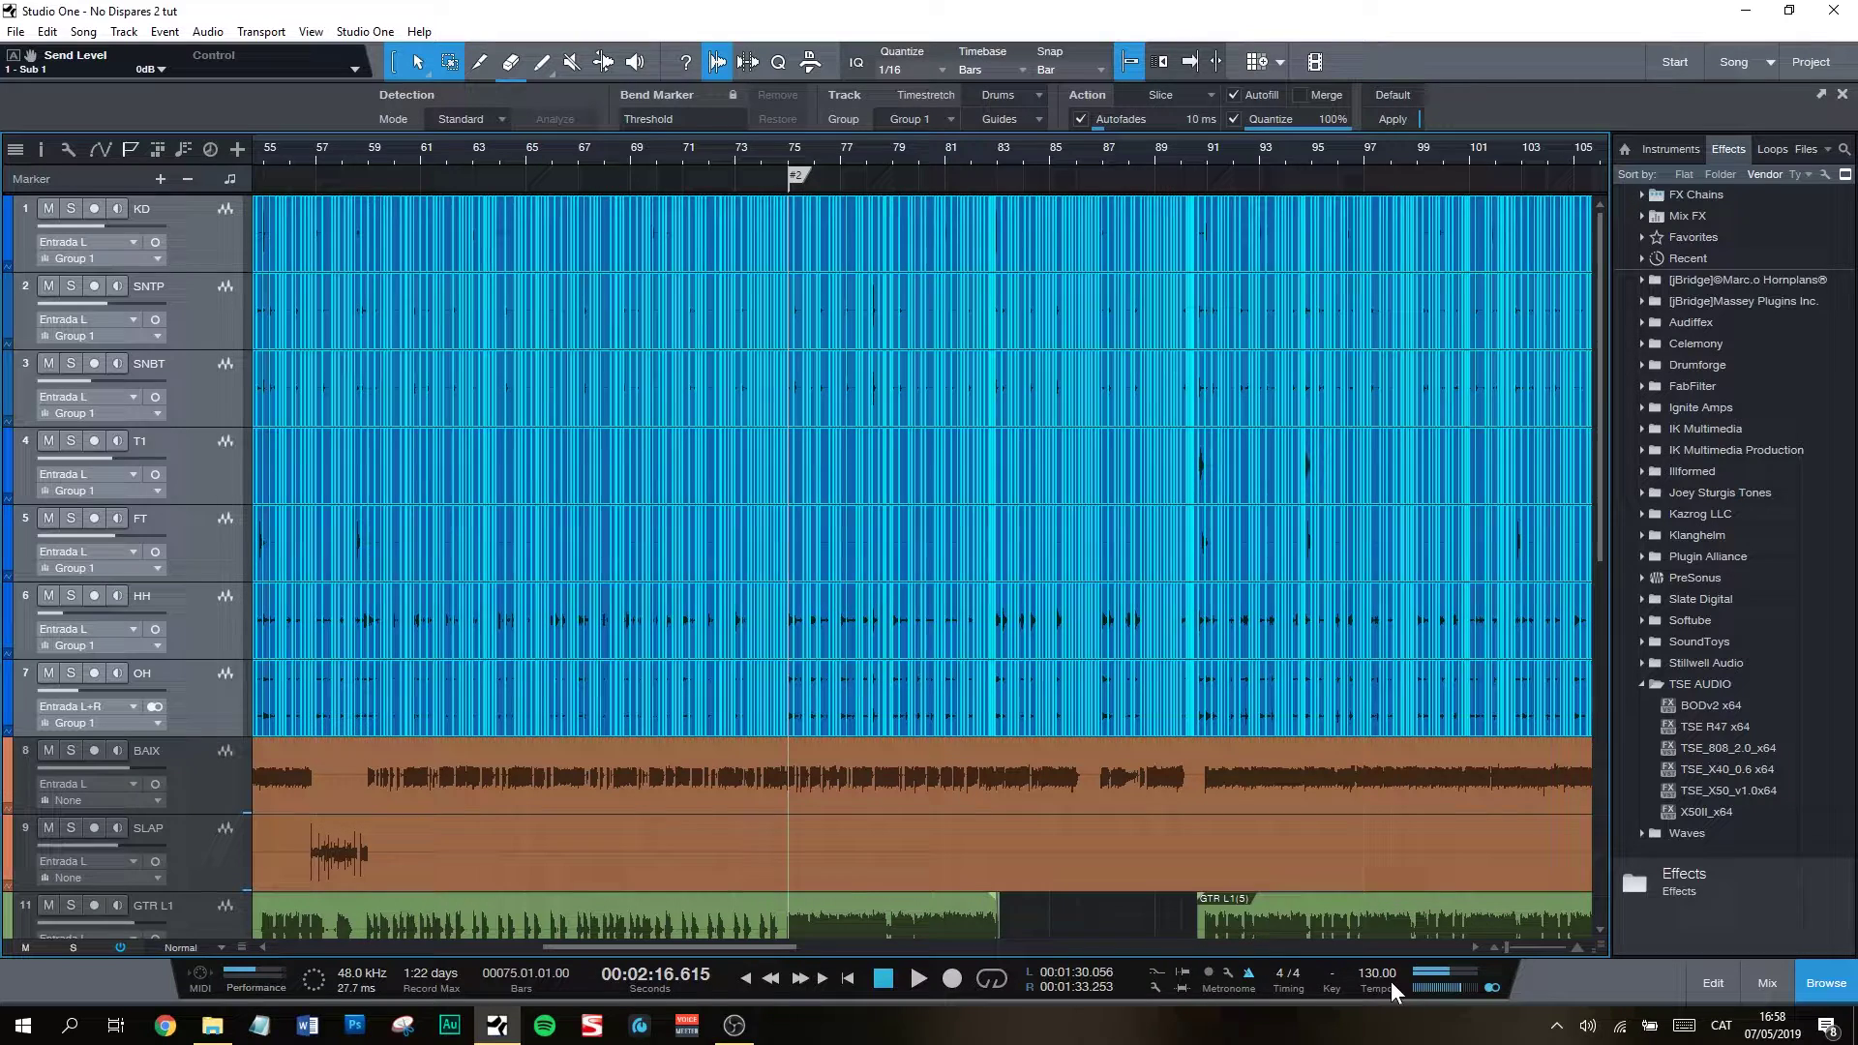
{"action": "scroll", "coordinate": [559, 147], "scroll_direction": "up", "scroll_amount": 10}
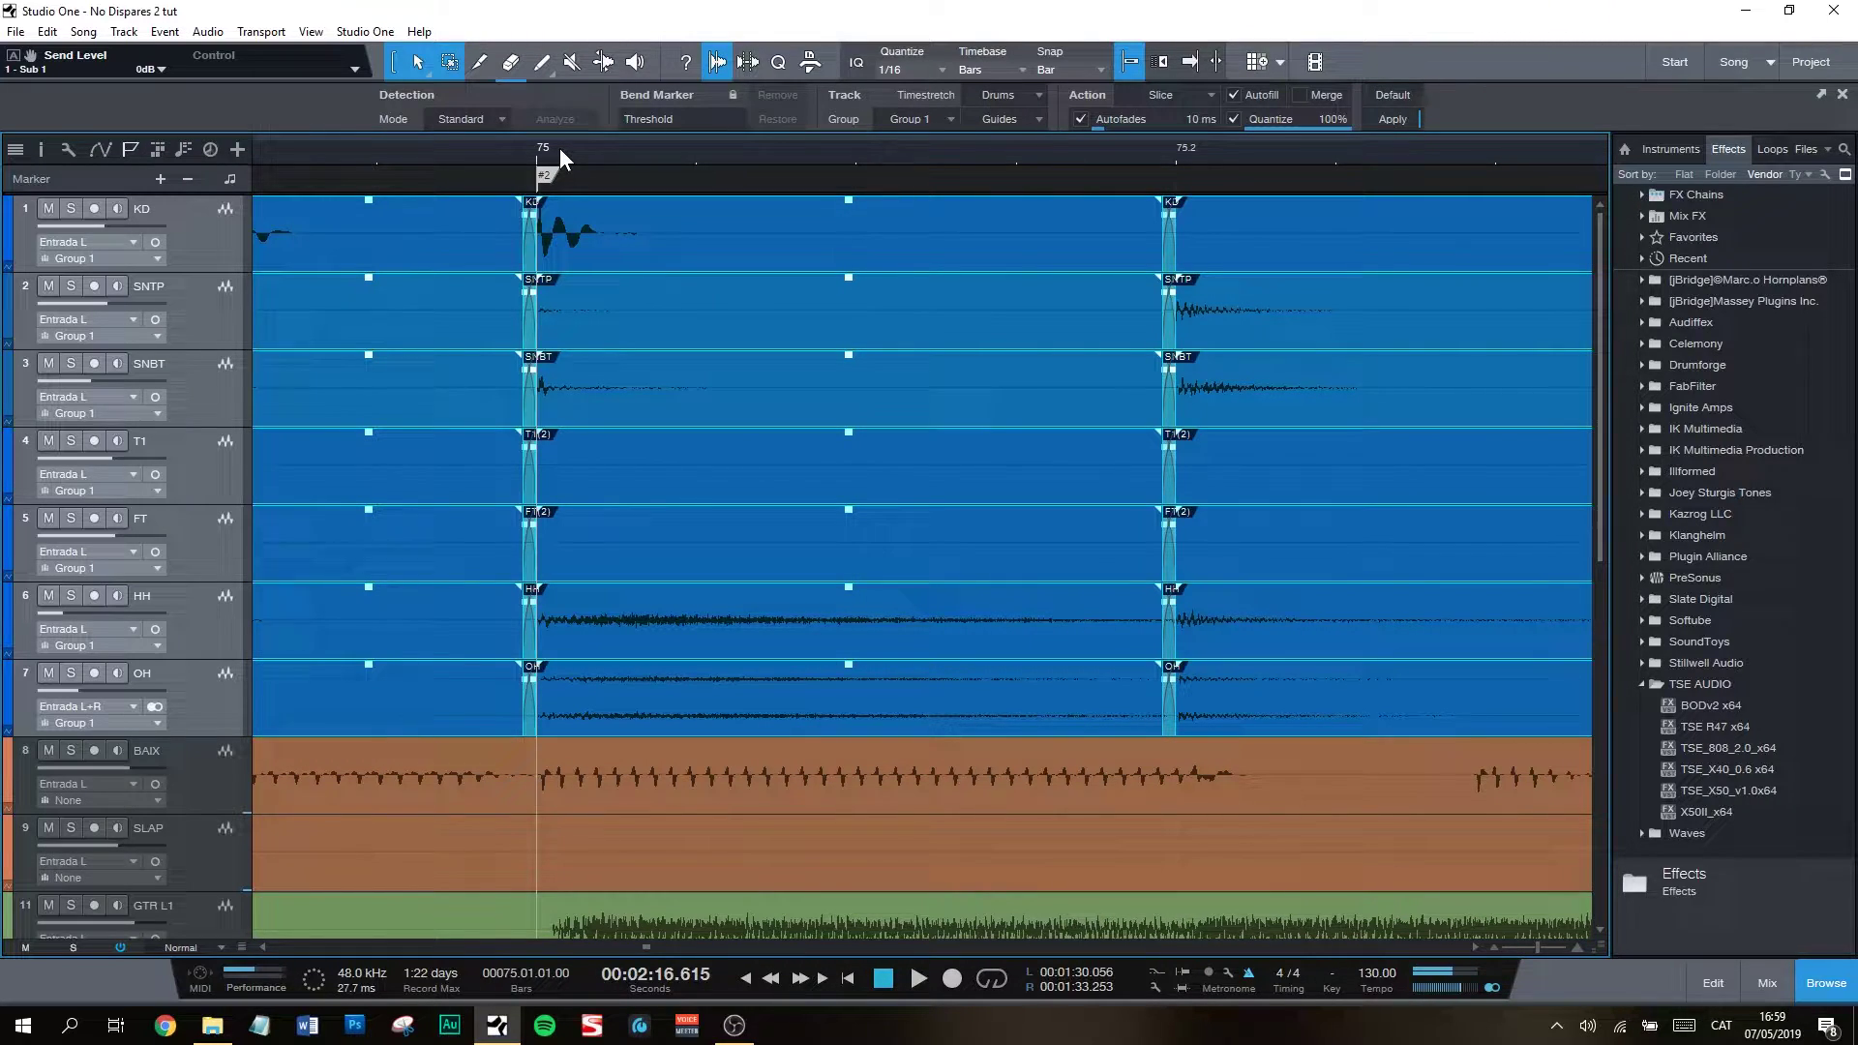
Step: Enable 'Draw events translucent' in the Advanced options and apply it
{"action": "left_click", "coordinate": [364, 31]}
{"action": "left_click", "coordinate": [392, 267]}
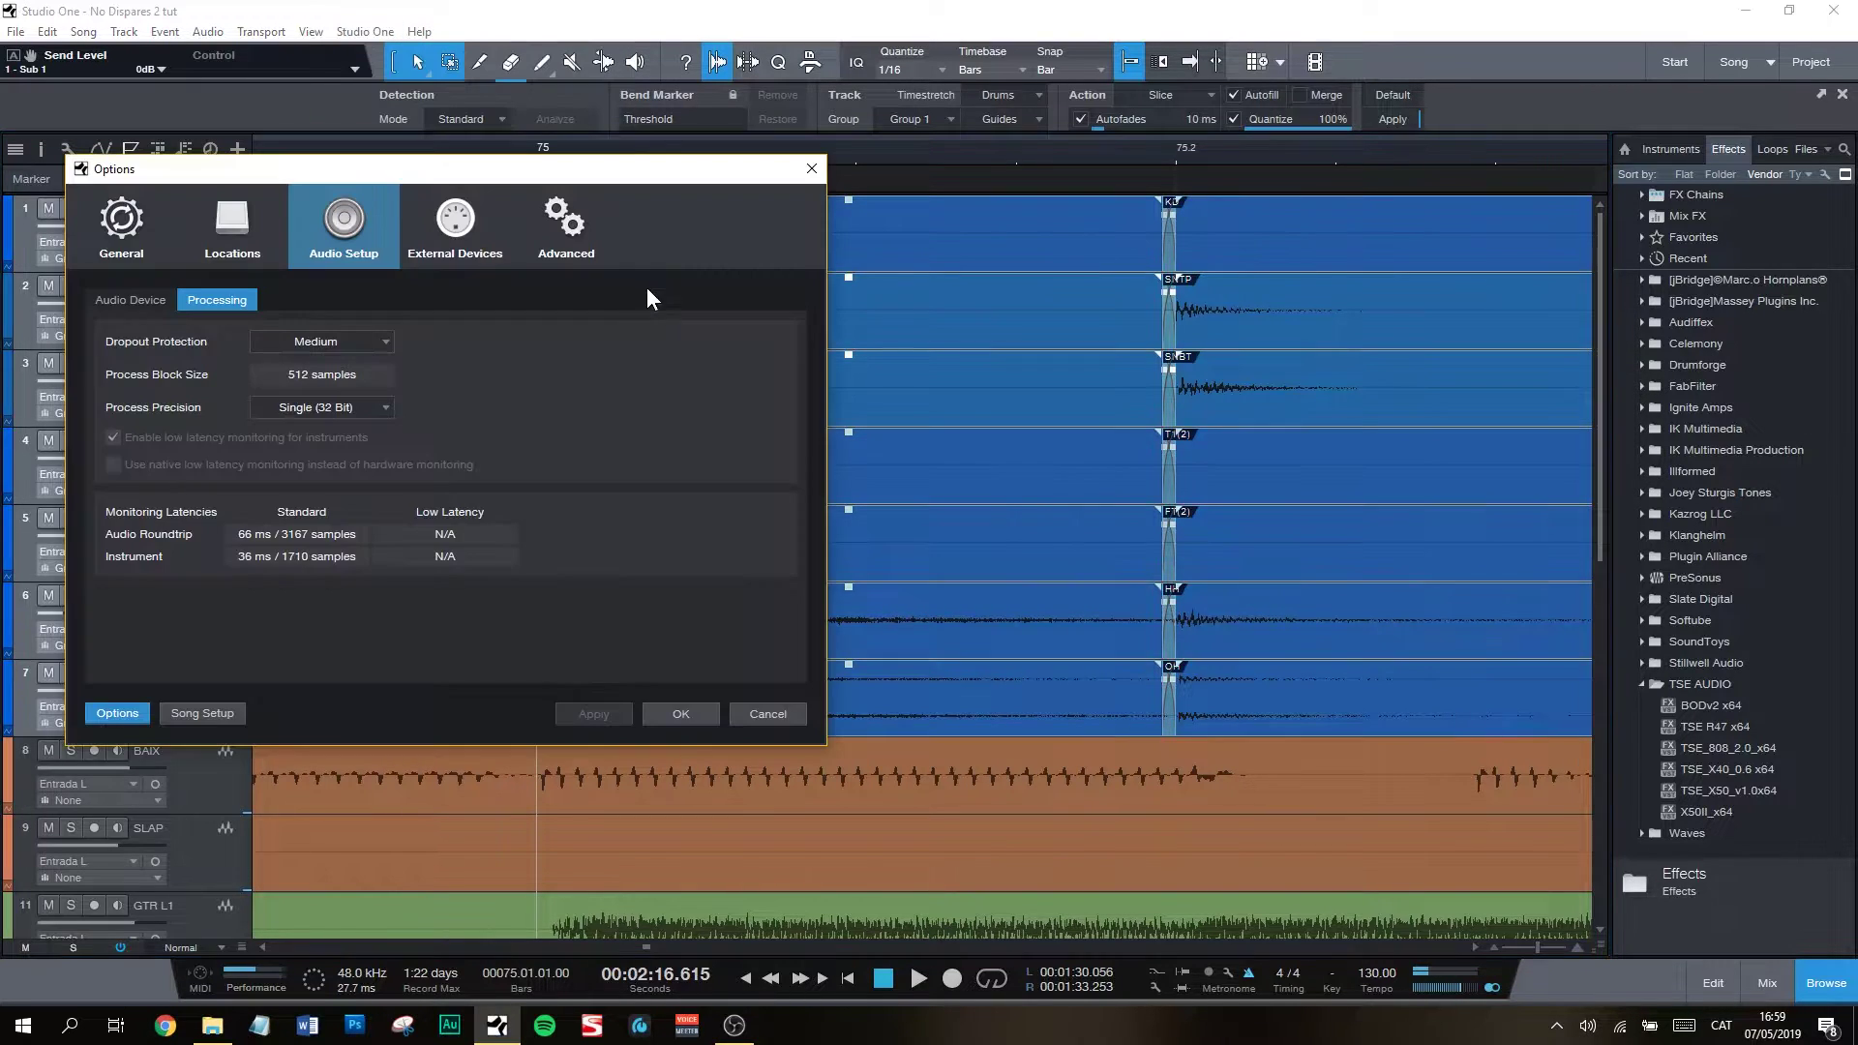
{"action": "left_click", "coordinate": [577, 230]}
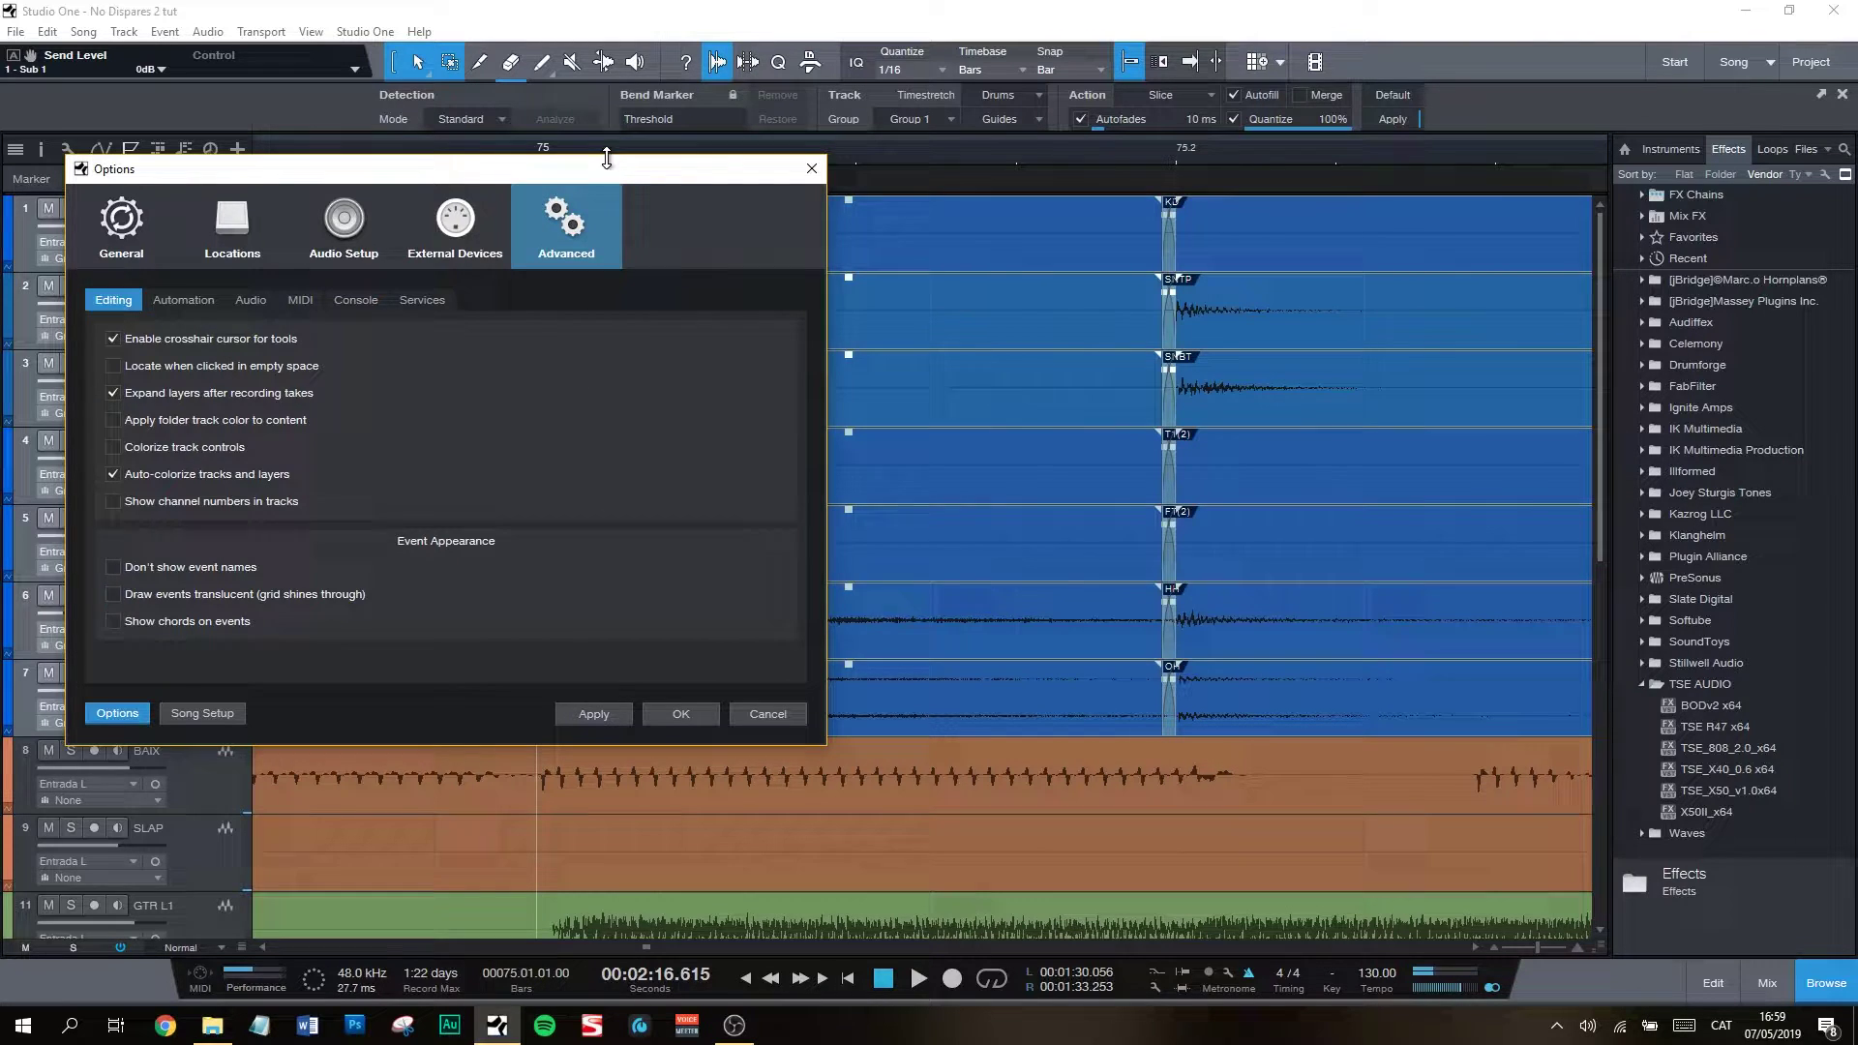
{"action": "left_click_drag", "start_coordinate": [609, 169], "coordinate": [712, 190]}
{"action": "left_click", "coordinate": [682, 735]}
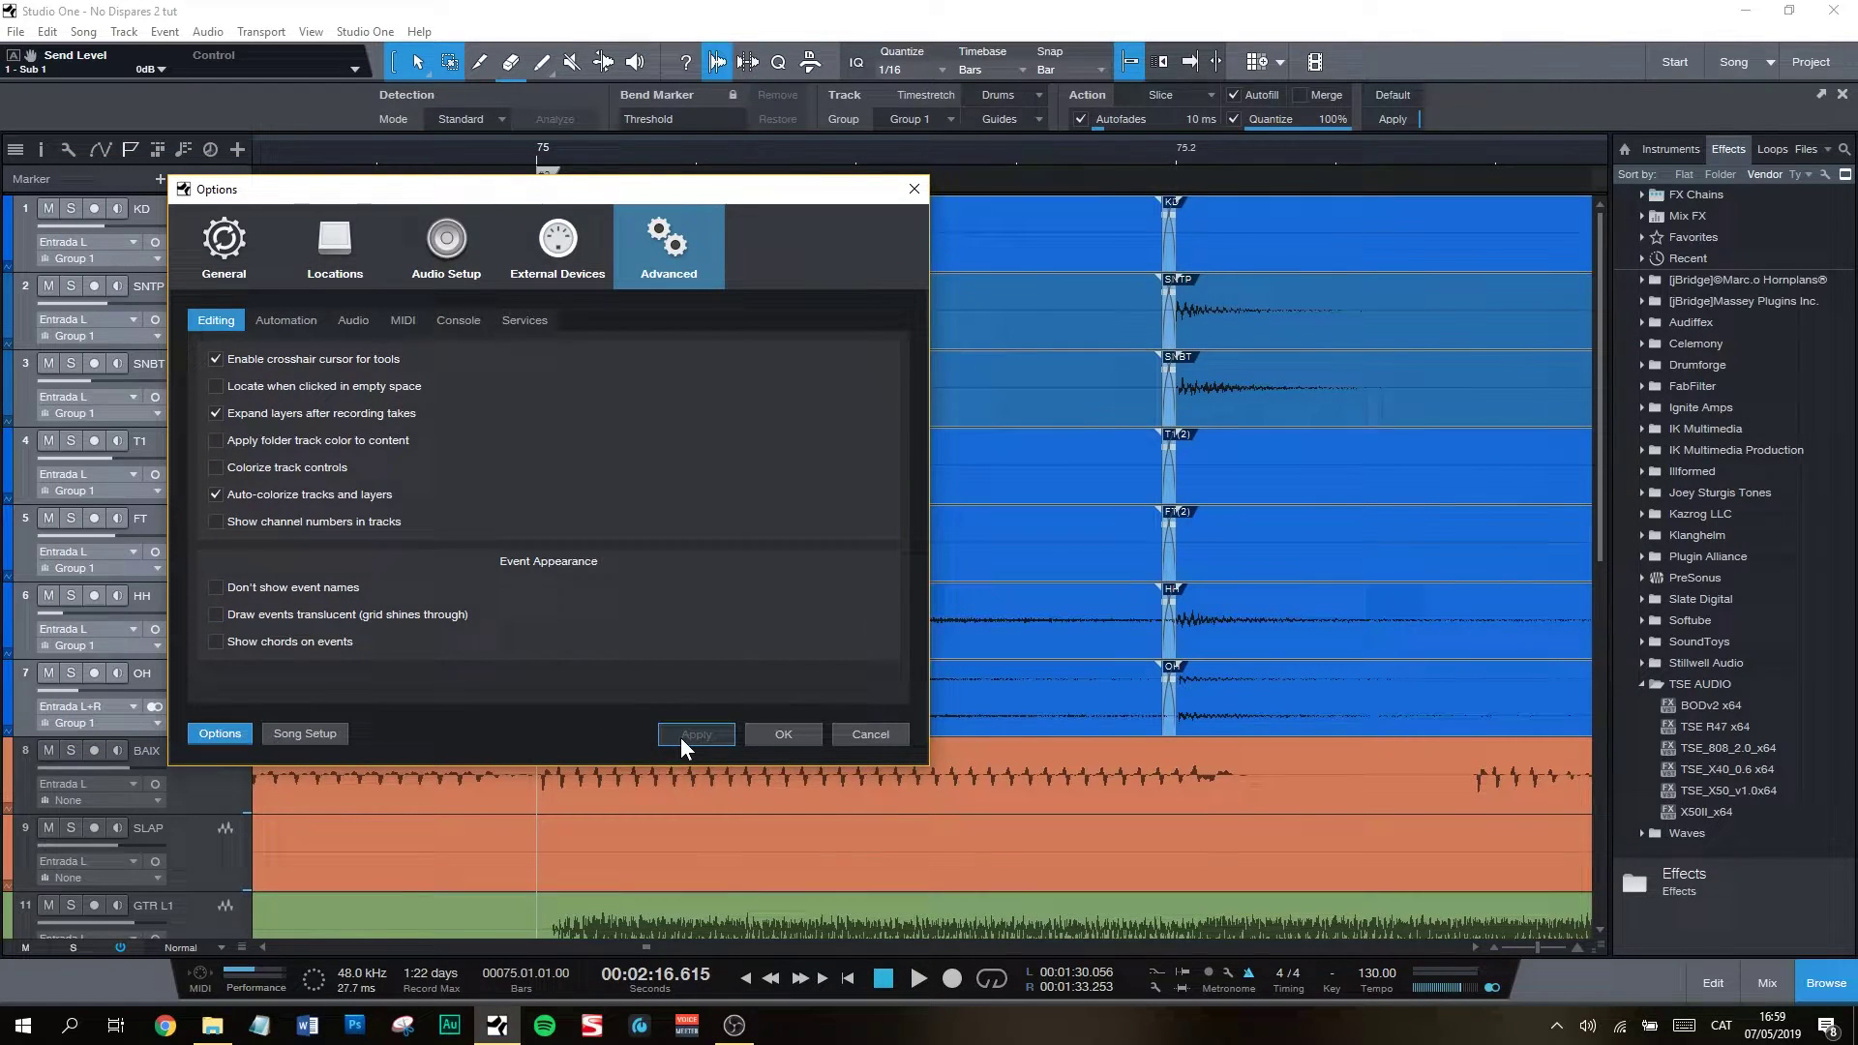
{"action": "left_click", "coordinate": [282, 614]}
{"action": "left_click", "coordinate": [679, 731]}
{"action": "left_click", "coordinate": [807, 733]}
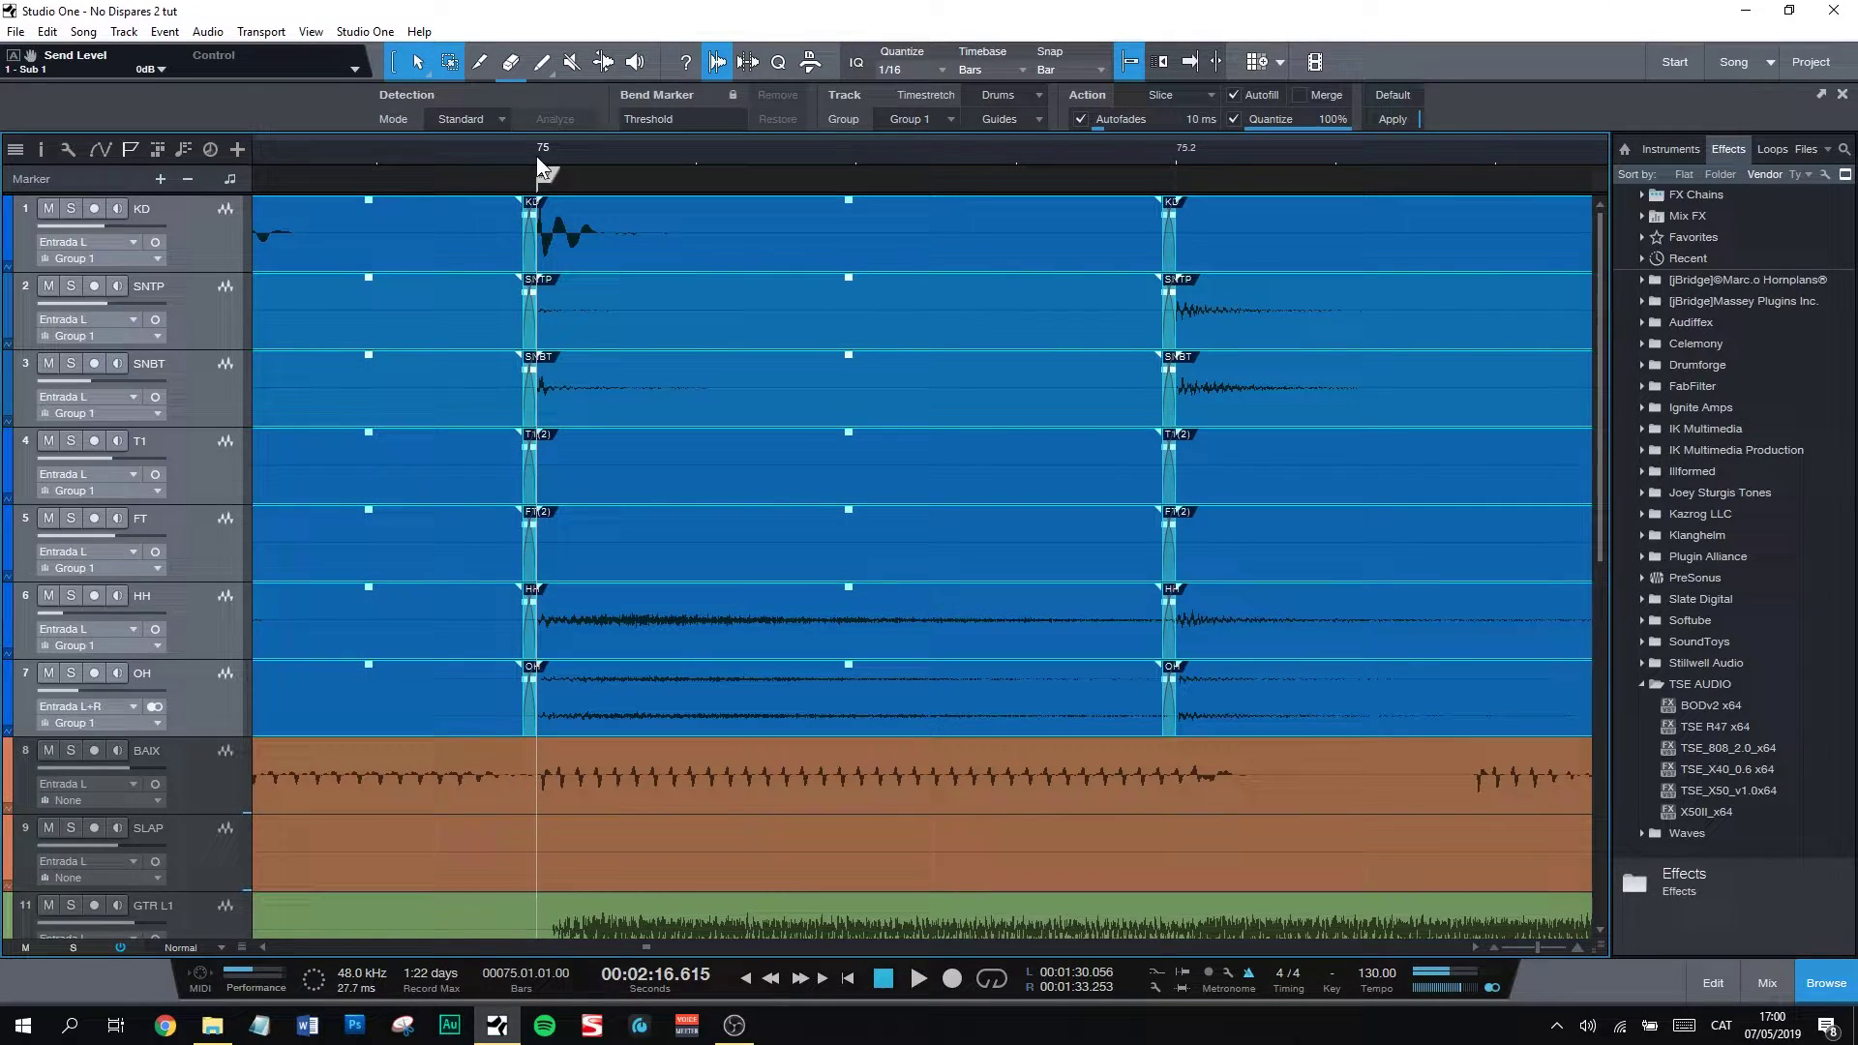
Step: Solo the drum group, play back the quantized drums, and place the playhead at bar 43
{"action": "left_click", "coordinate": [71, 208]}
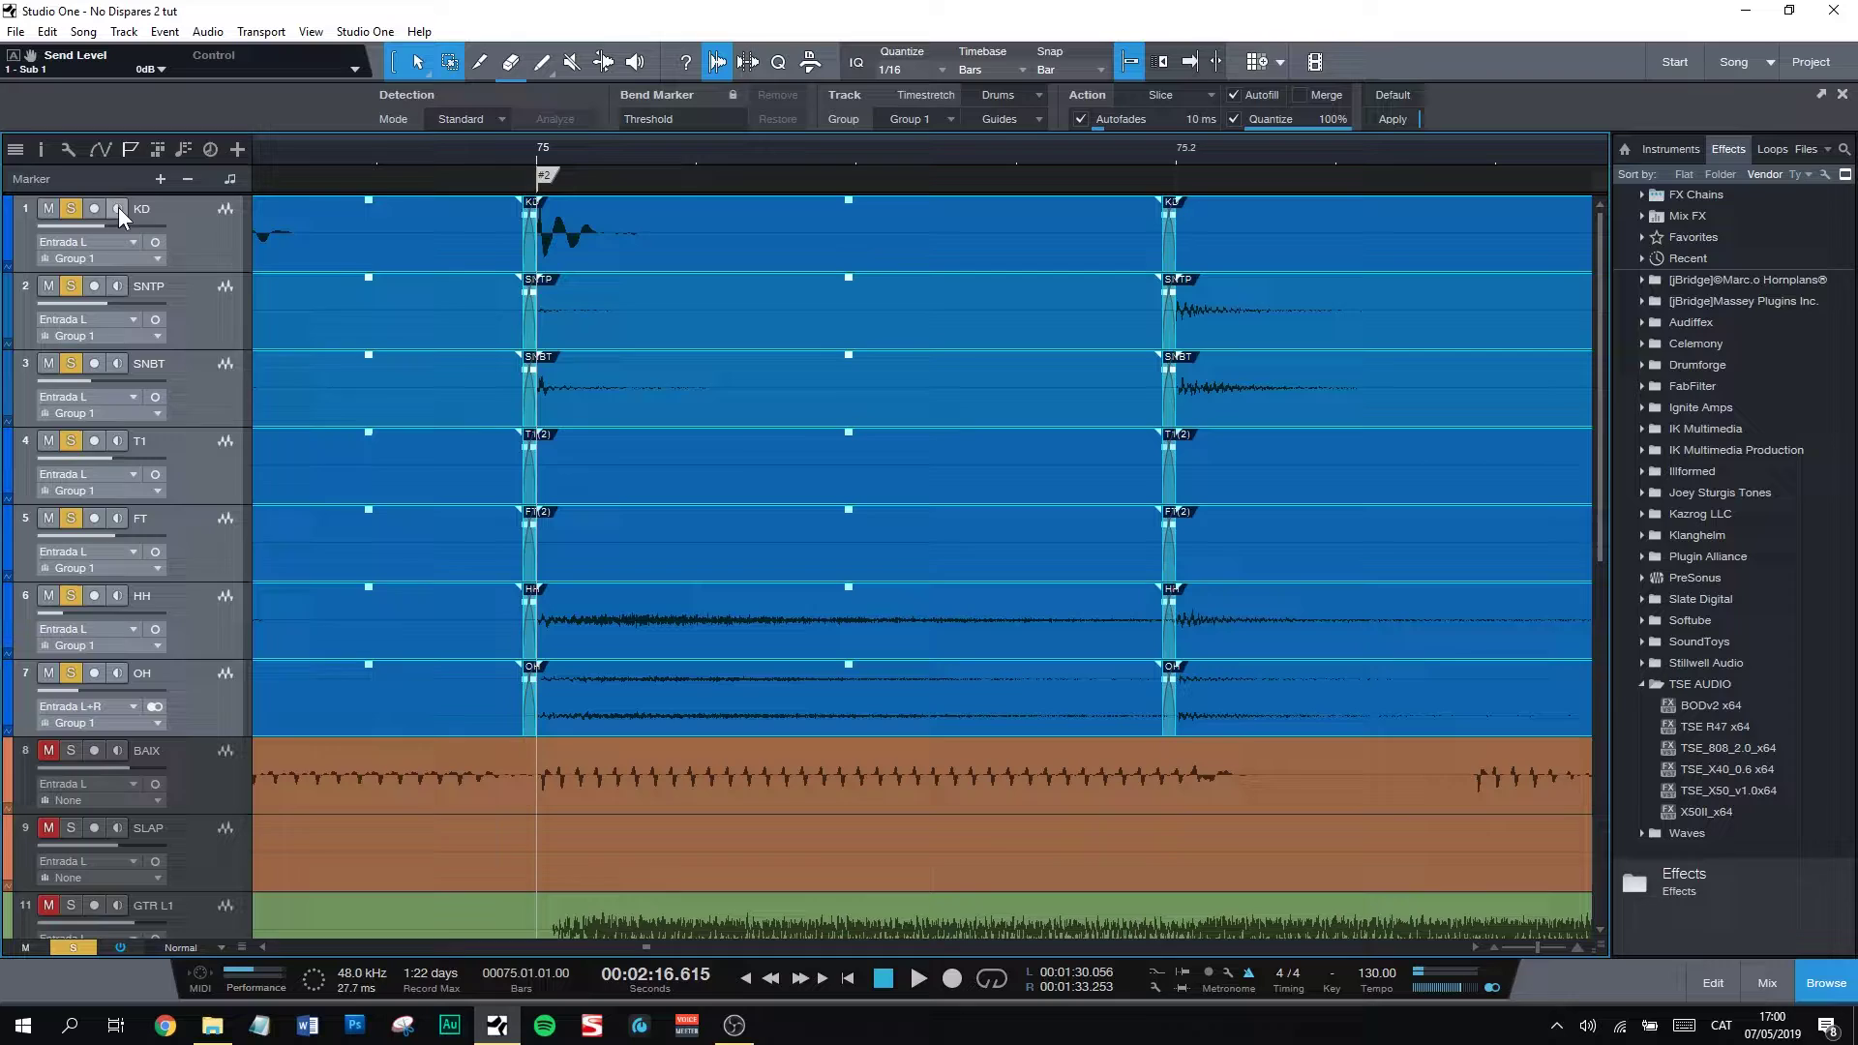
{"action": "key", "text": "space"}
{"action": "key", "text": "z"}
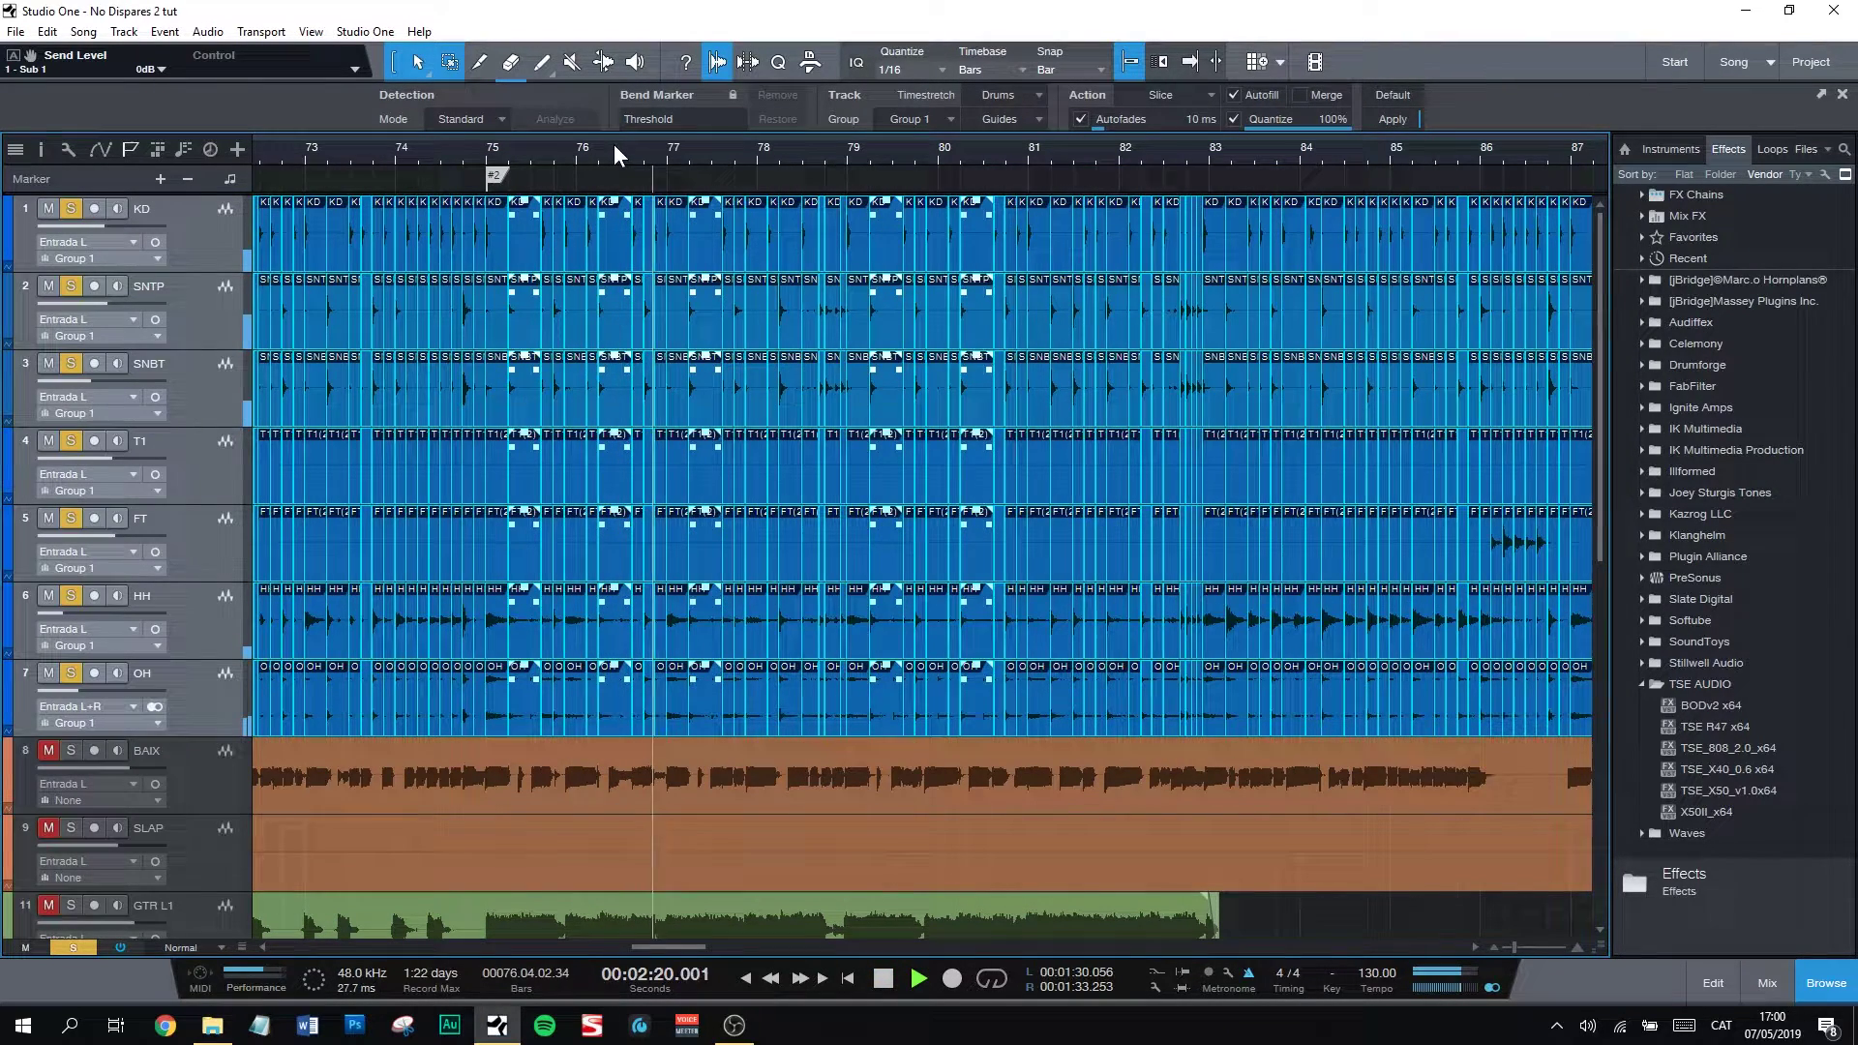
{"action": "scroll", "coordinate": [734, 148], "scroll_direction": "up", "scroll_amount": 4}
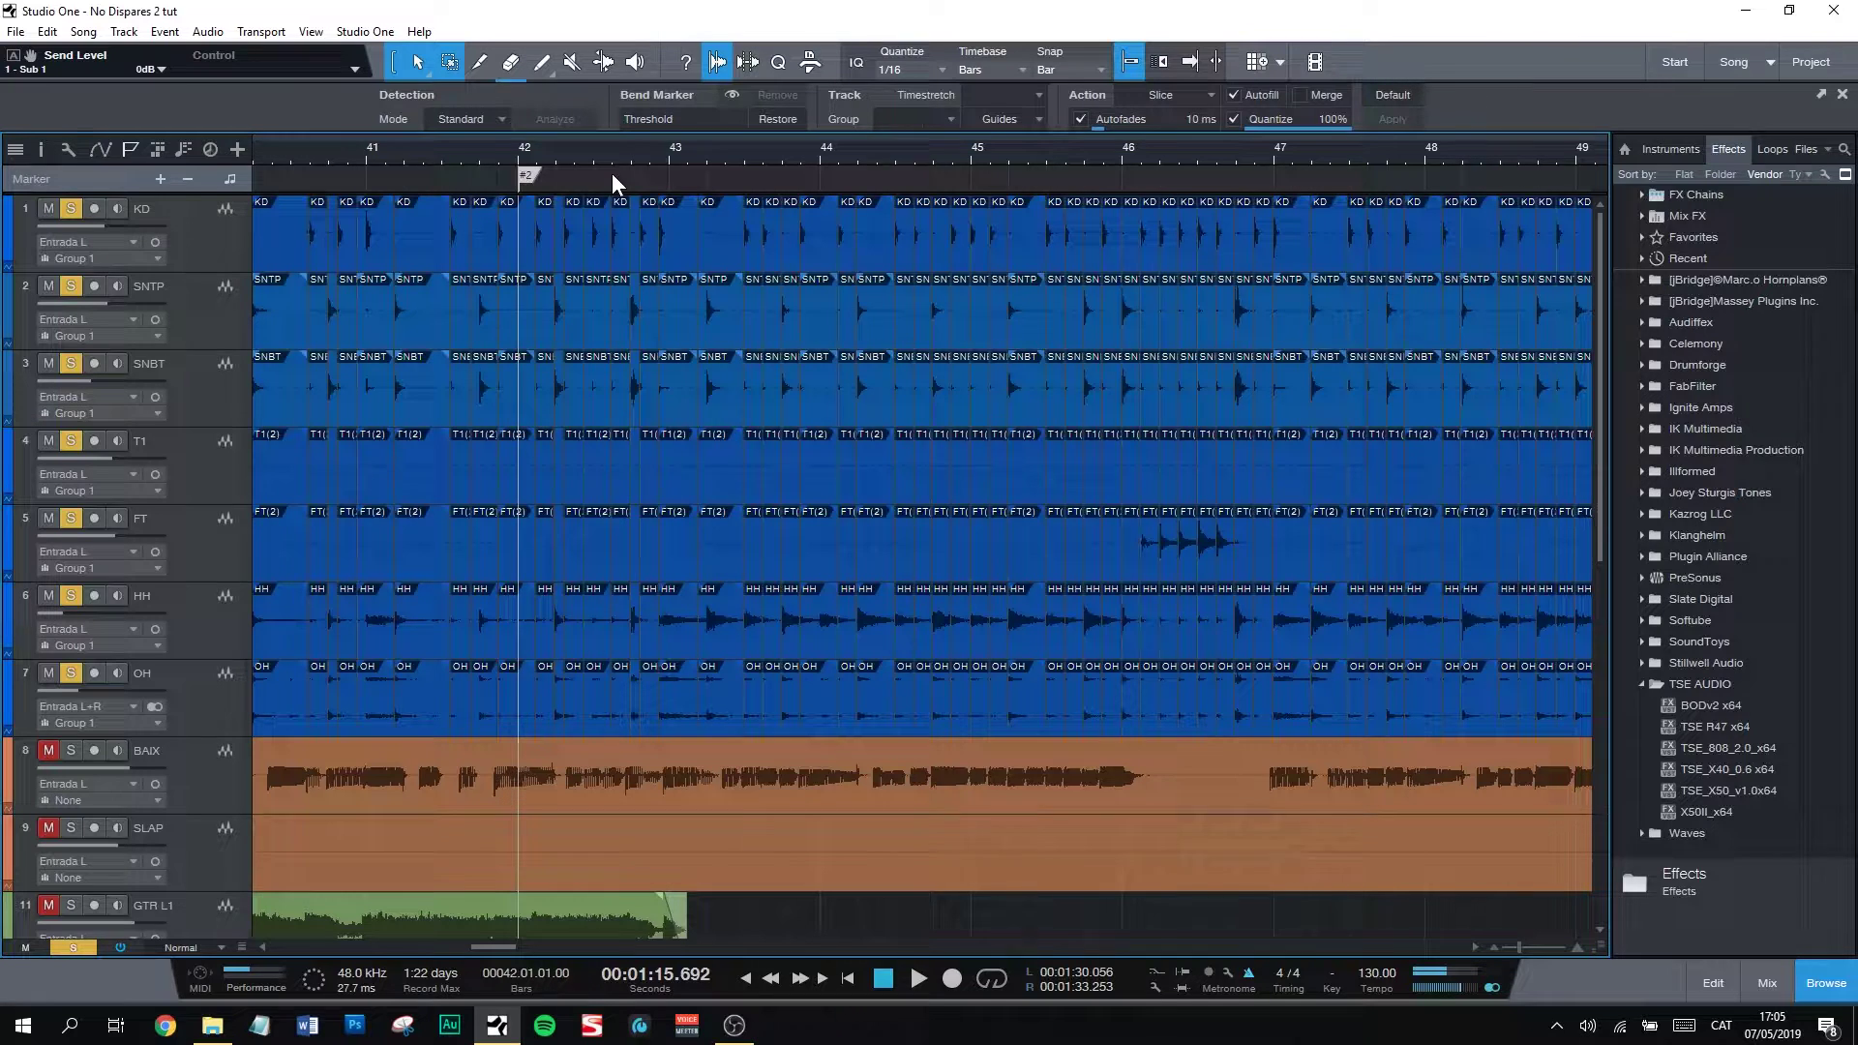
{"action": "key", "text": "space"}
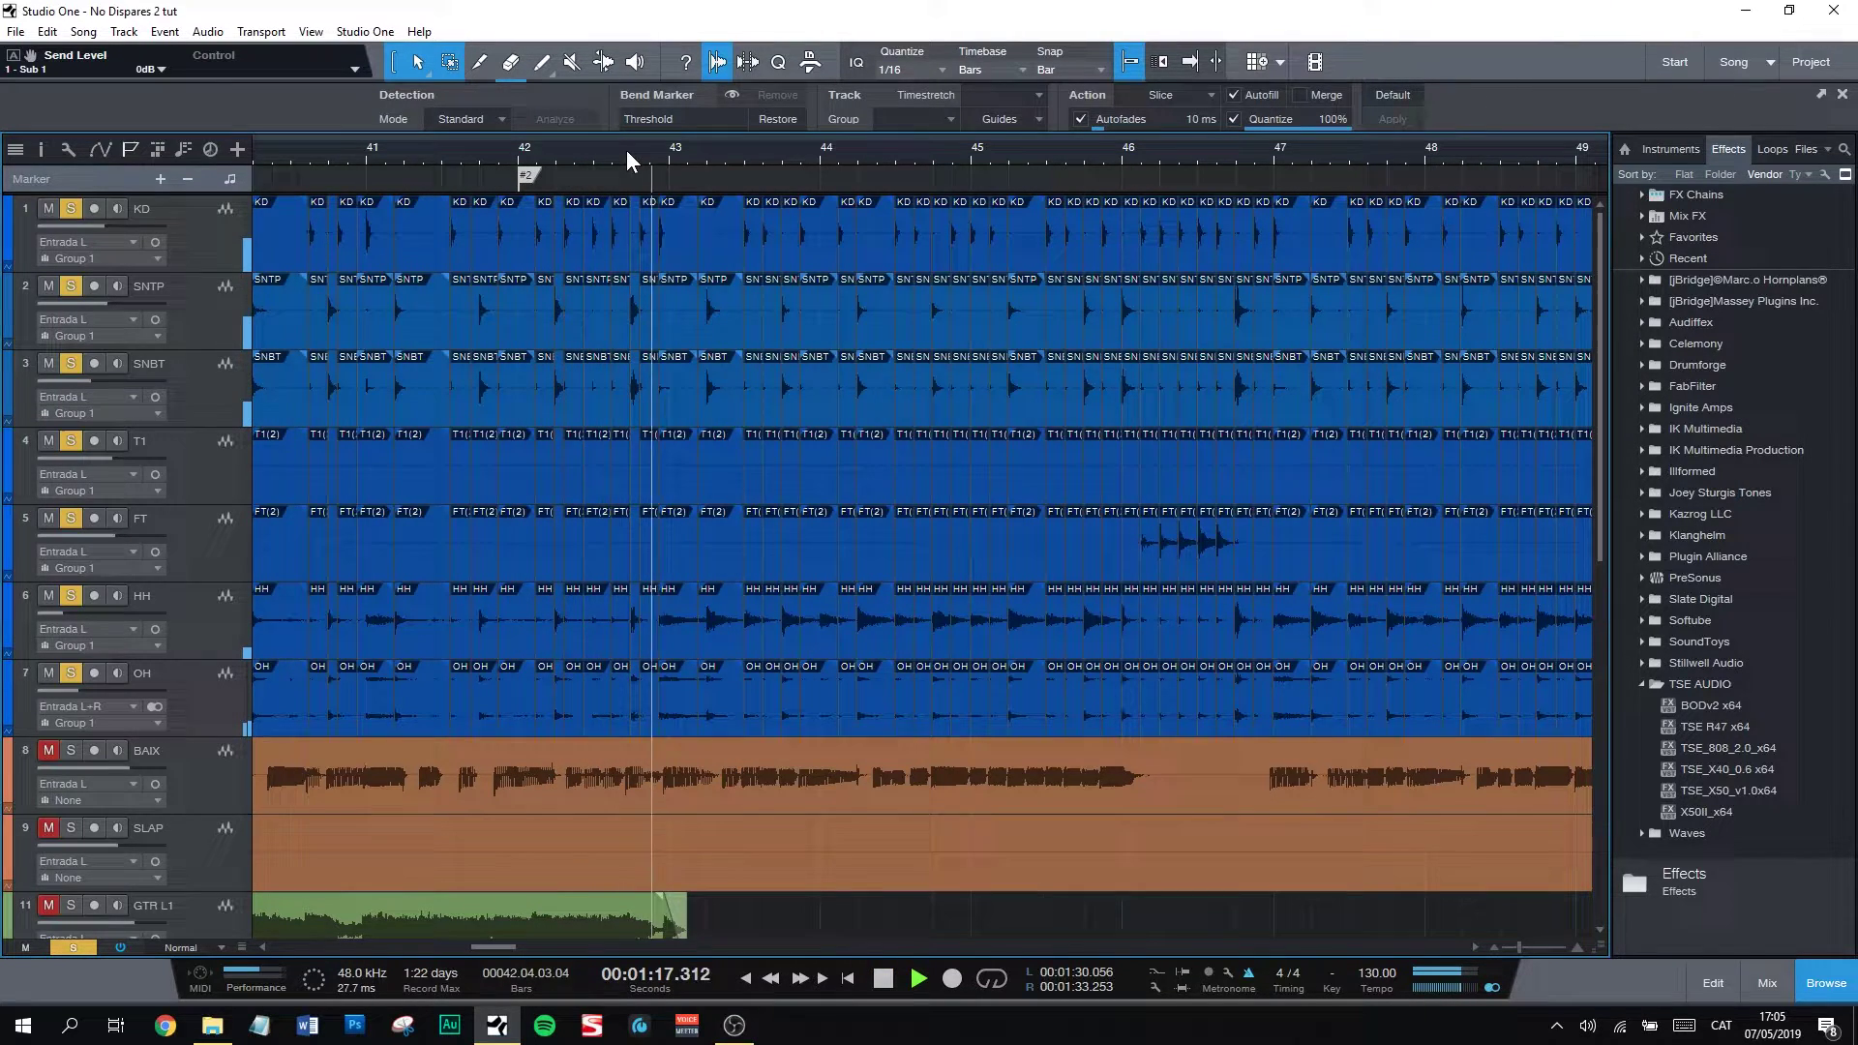
{"action": "key", "text": "space"}
{"action": "left_click", "coordinate": [650, 148]}
{"action": "scroll", "coordinate": [650, 148], "scroll_direction": "up", "scroll_amount": 4}
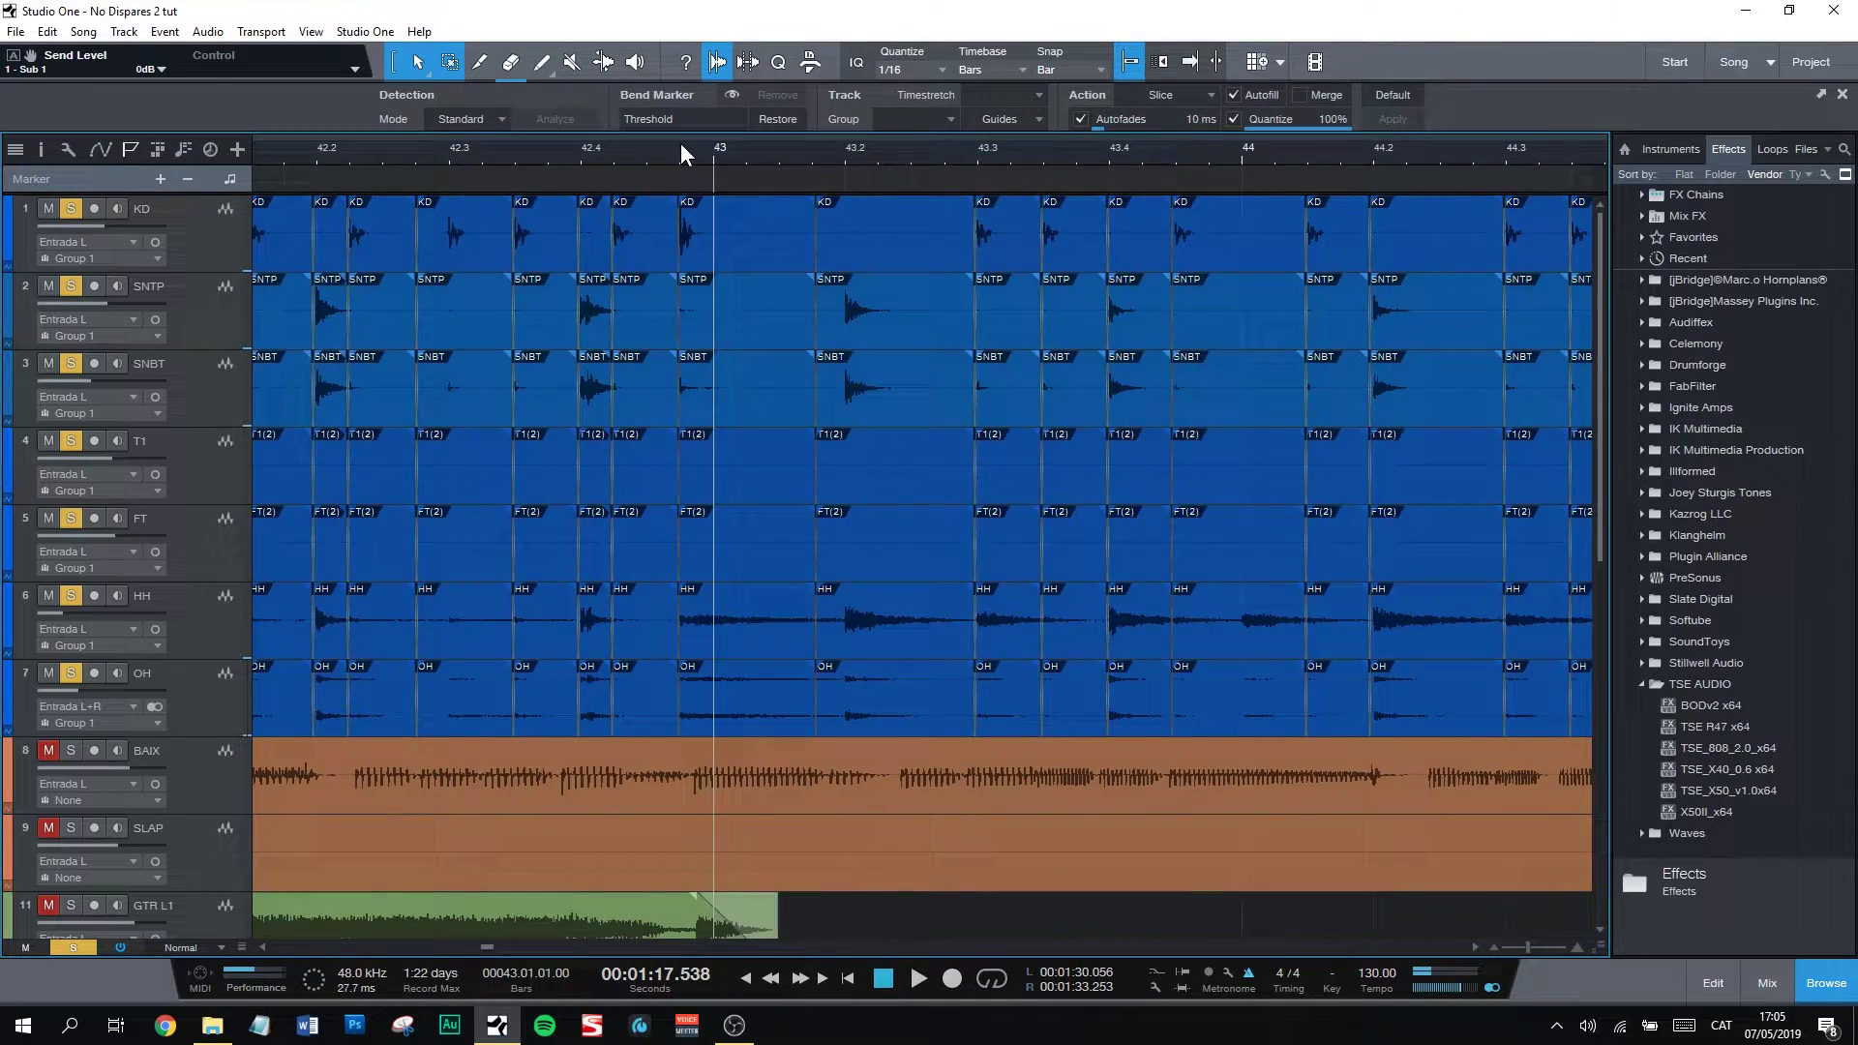
Step: Shift the audio in the slice before bar 43 and move its start back to the kick hit
{"action": "scroll", "coordinate": [685, 150], "scroll_direction": "up", "scroll_amount": 3}
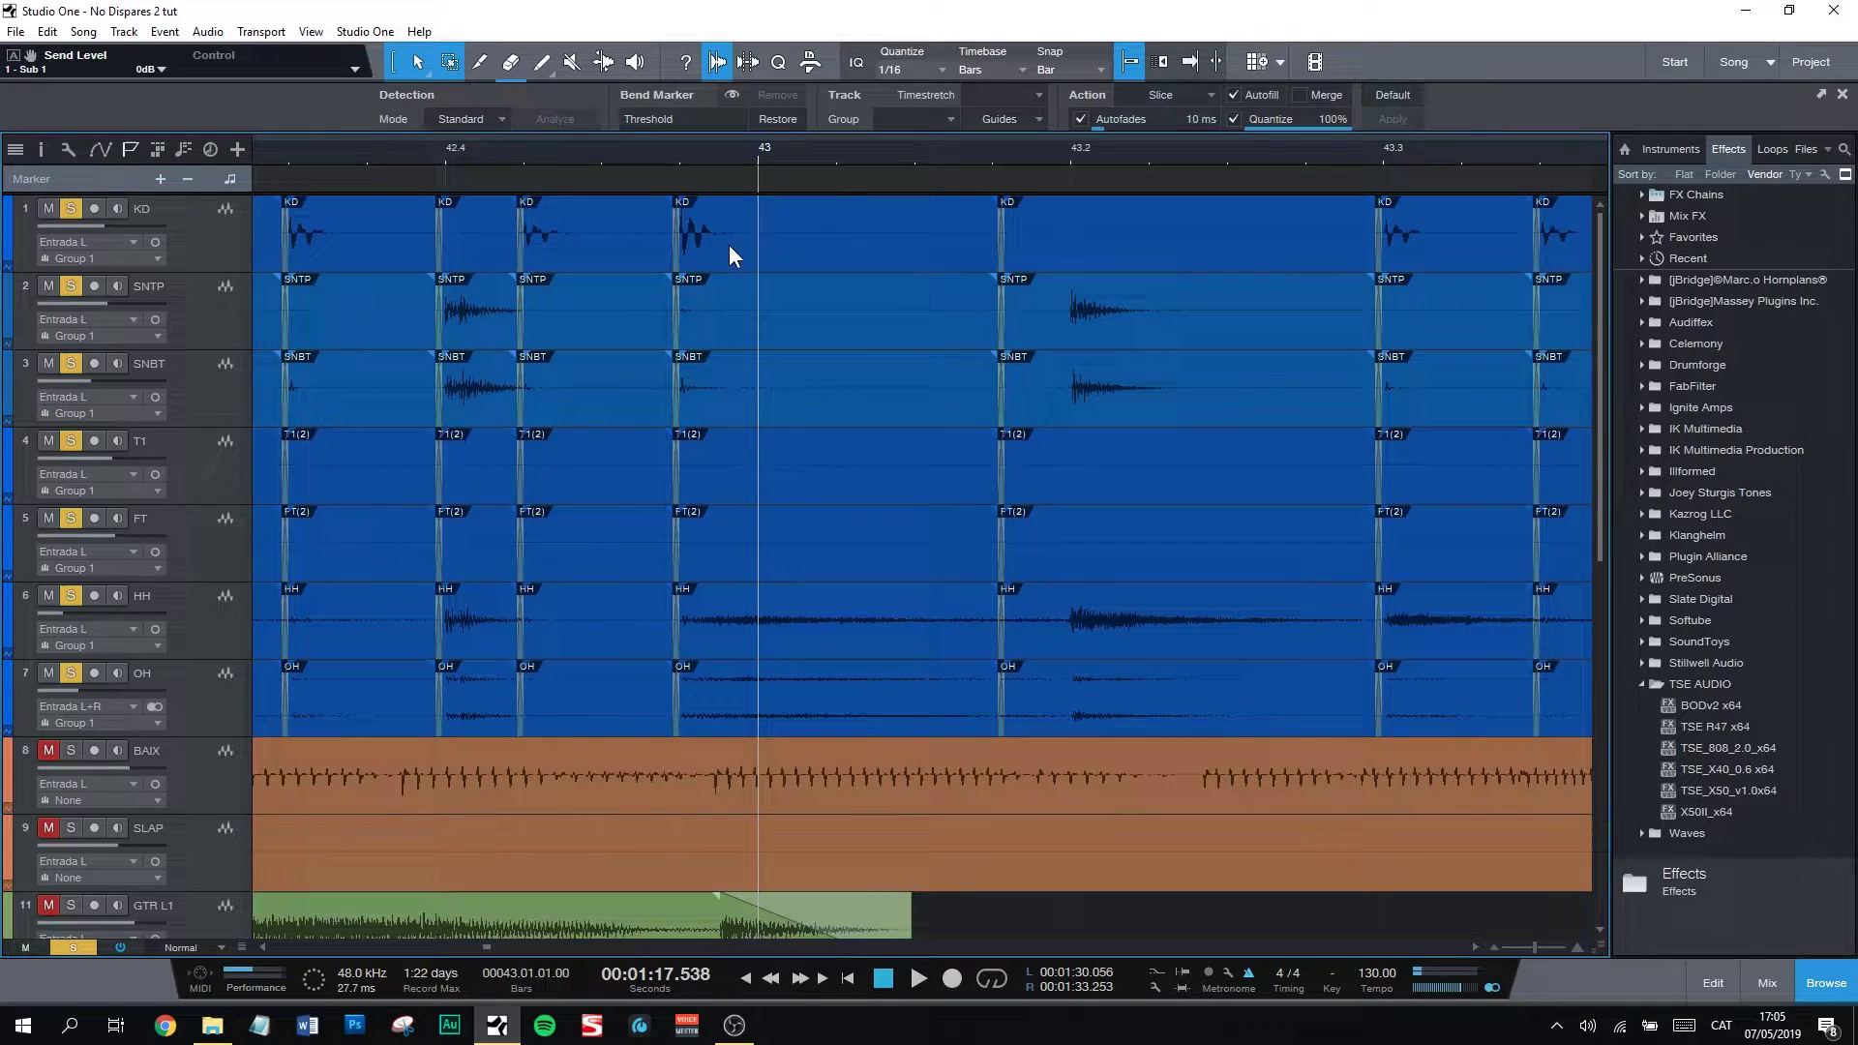
{"action": "left_click", "coordinate": [733, 256]}
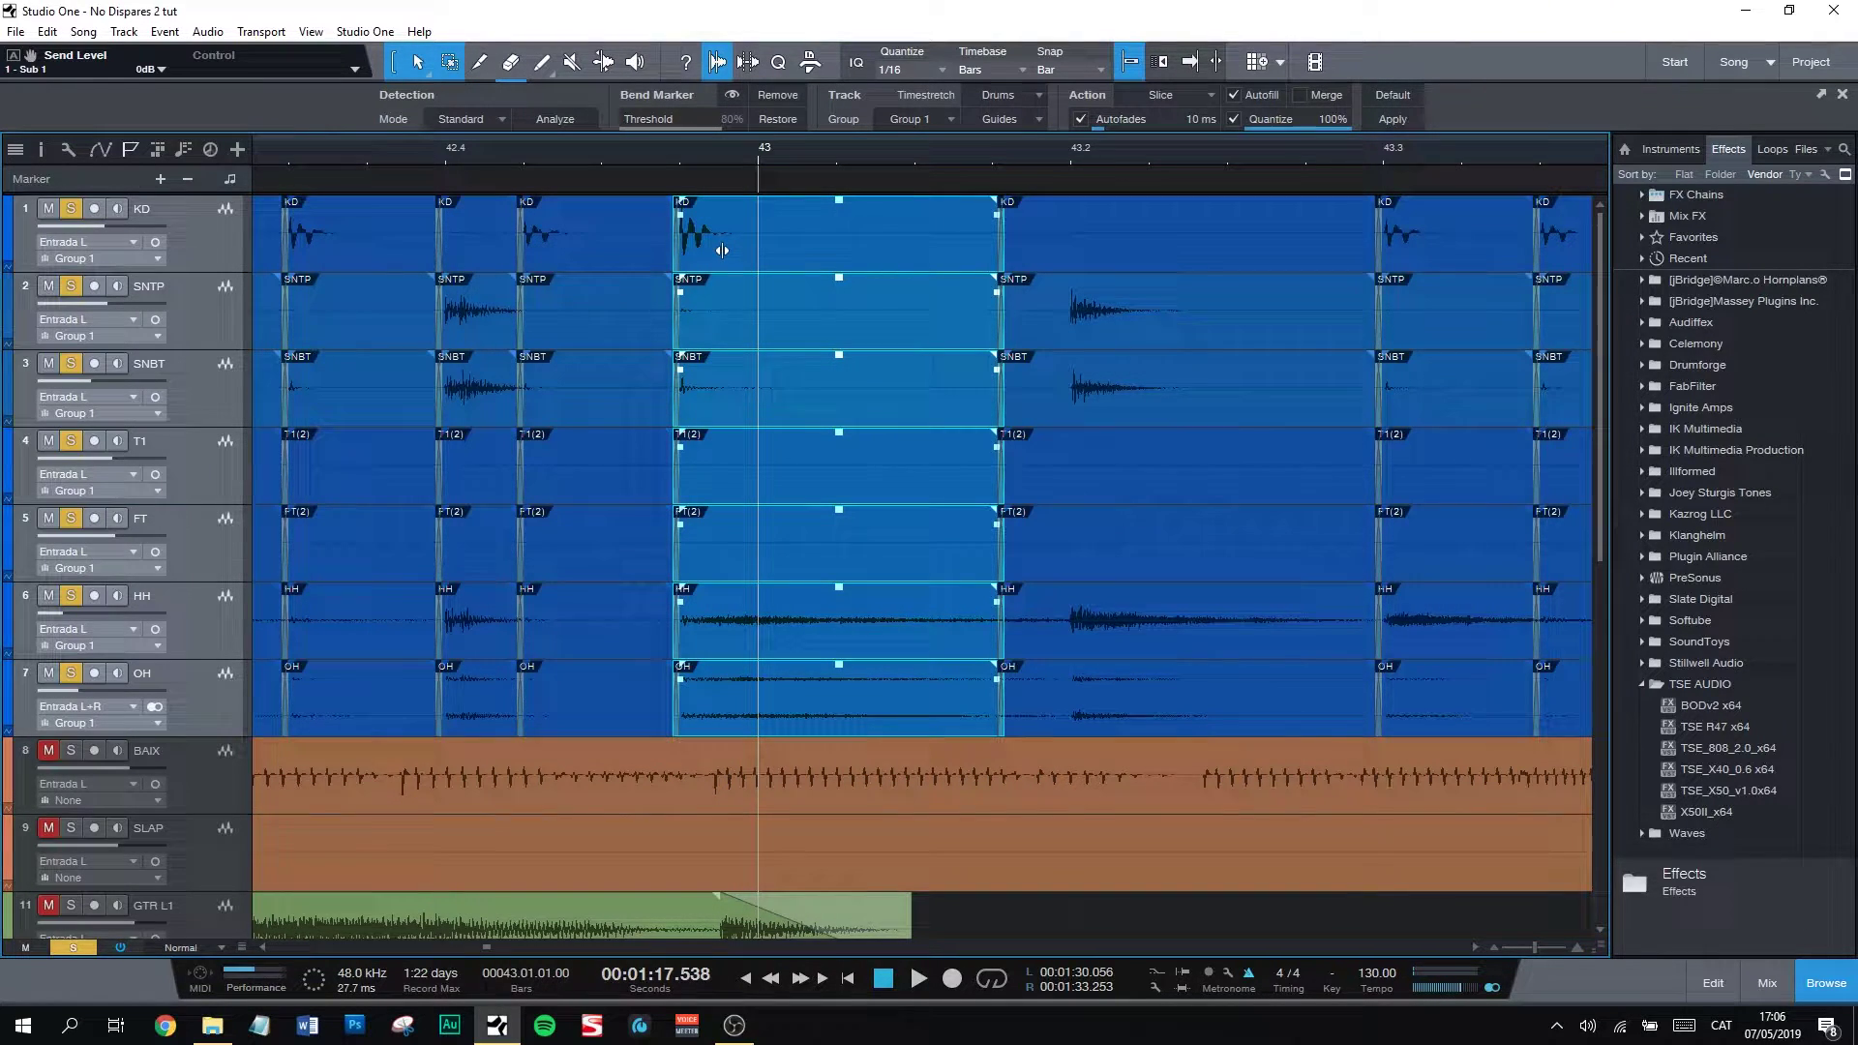
{"action": "left_click_drag", "start_coordinate": [722, 250], "coordinate": [805, 256]}
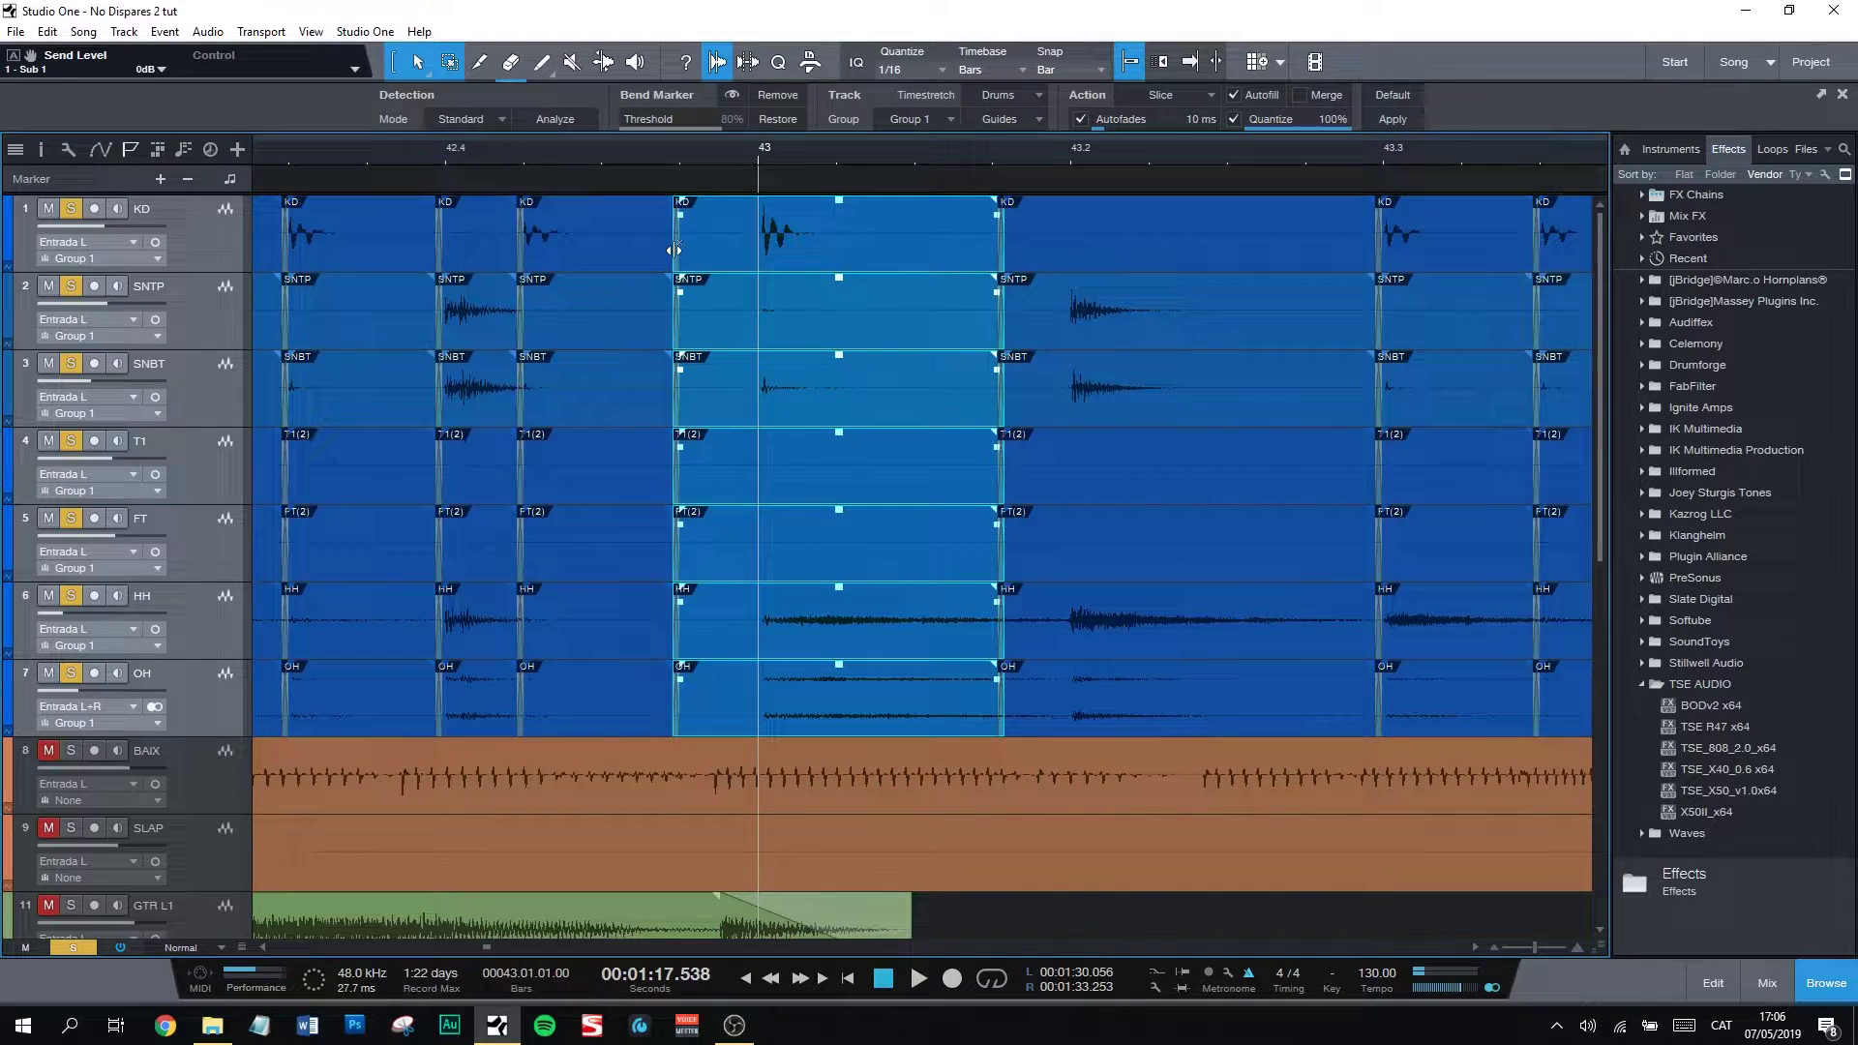
{"action": "mouse_move", "coordinate": [682, 252]}
{"action": "left_mouse_down"}
{"action": "mouse_move", "coordinate": [724, 253]}
{"action": "mouse_move", "coordinate": [670, 253]}
{"action": "mouse_move", "coordinate": [709, 249]}
{"action": "left_mouse_up"}
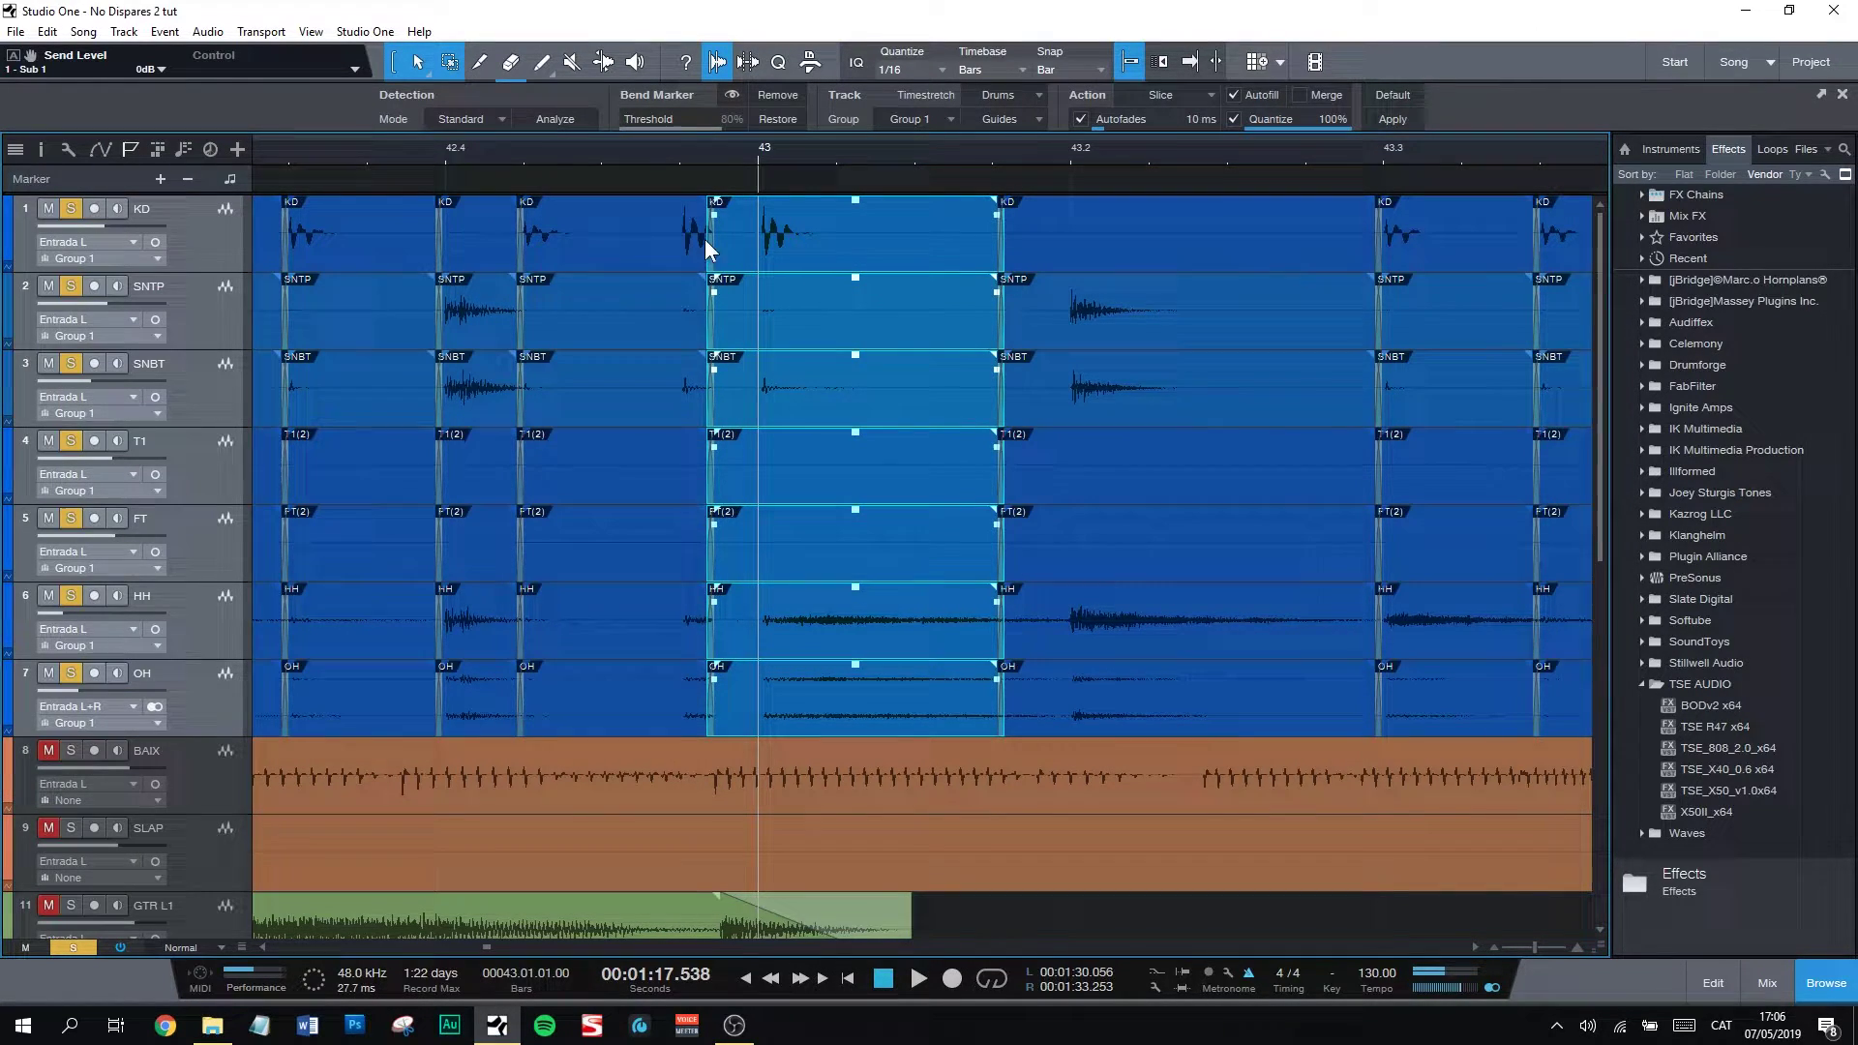
{"action": "left_click_drag", "start_coordinate": [711, 257], "coordinate": [669, 257]}
{"action": "scroll", "coordinate": [307, 148], "scroll_direction": "down", "scroll_amount": 5}
{"action": "left_click", "coordinate": [312, 149]}
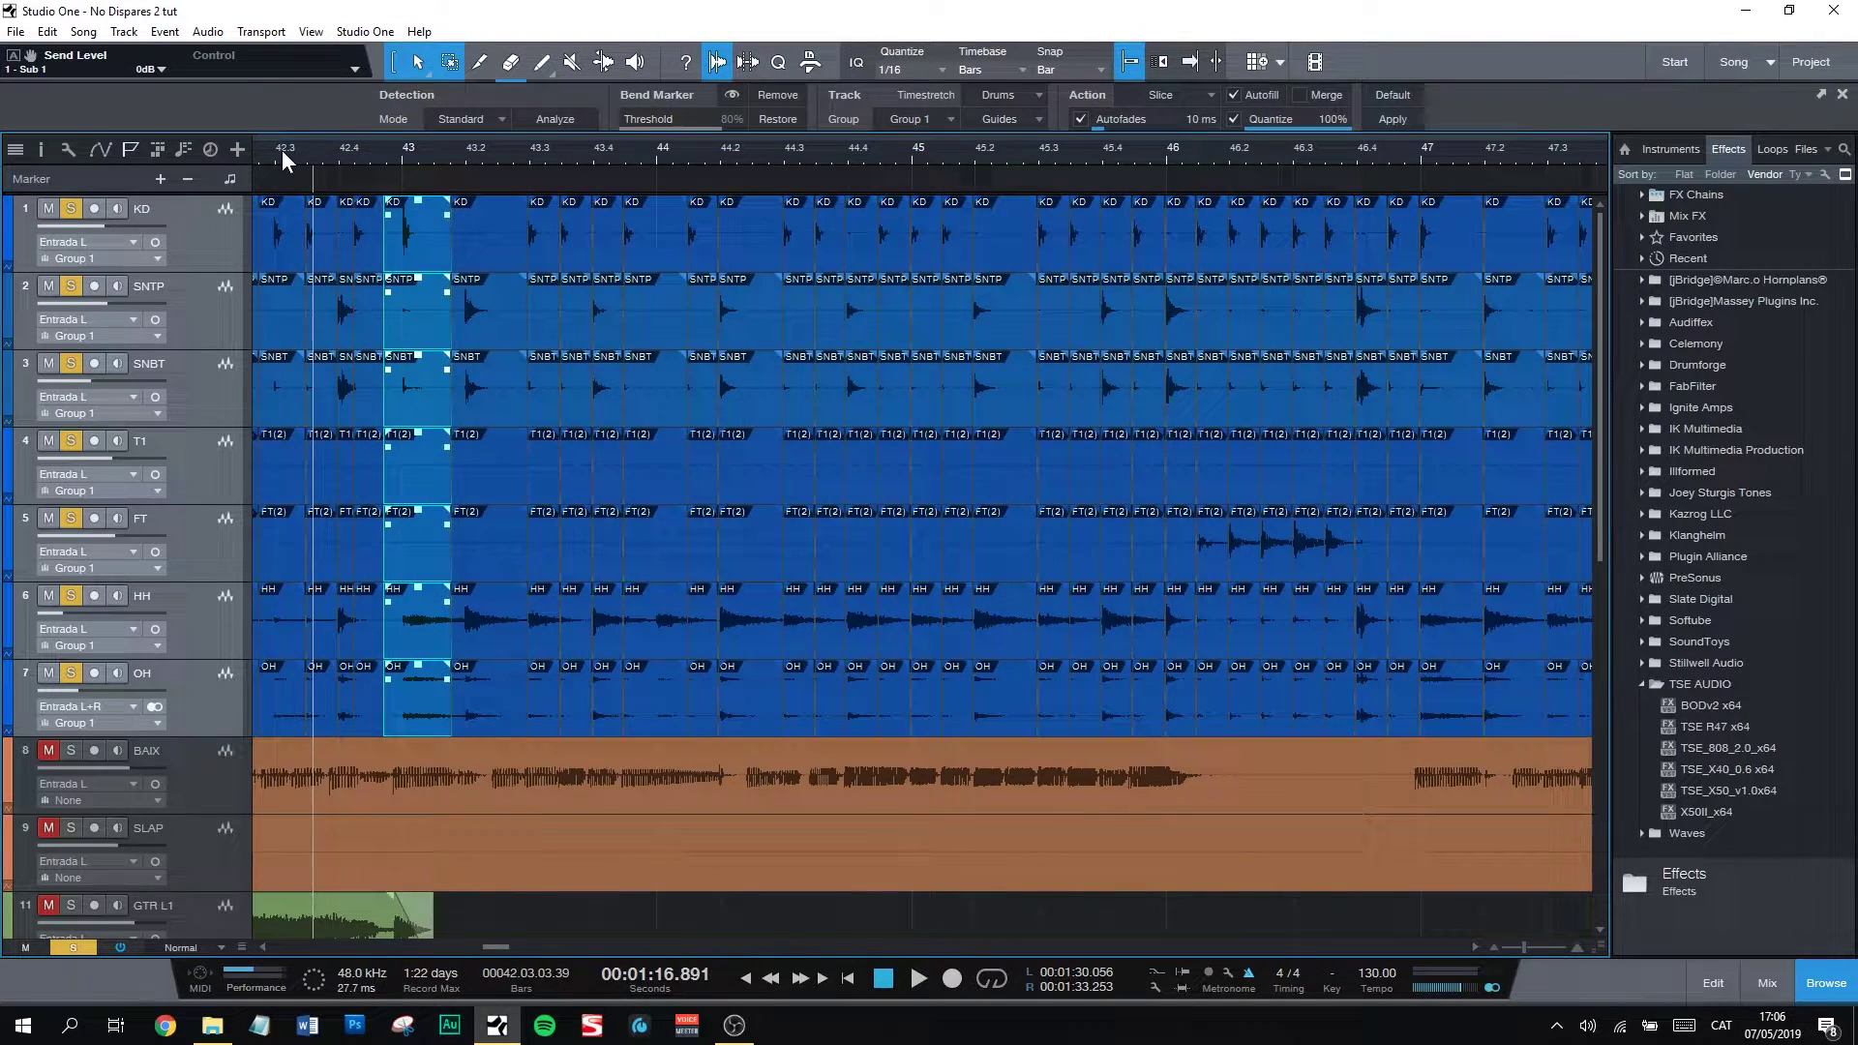
{"action": "left_click", "coordinate": [282, 149]}
{"action": "key", "text": "space"}
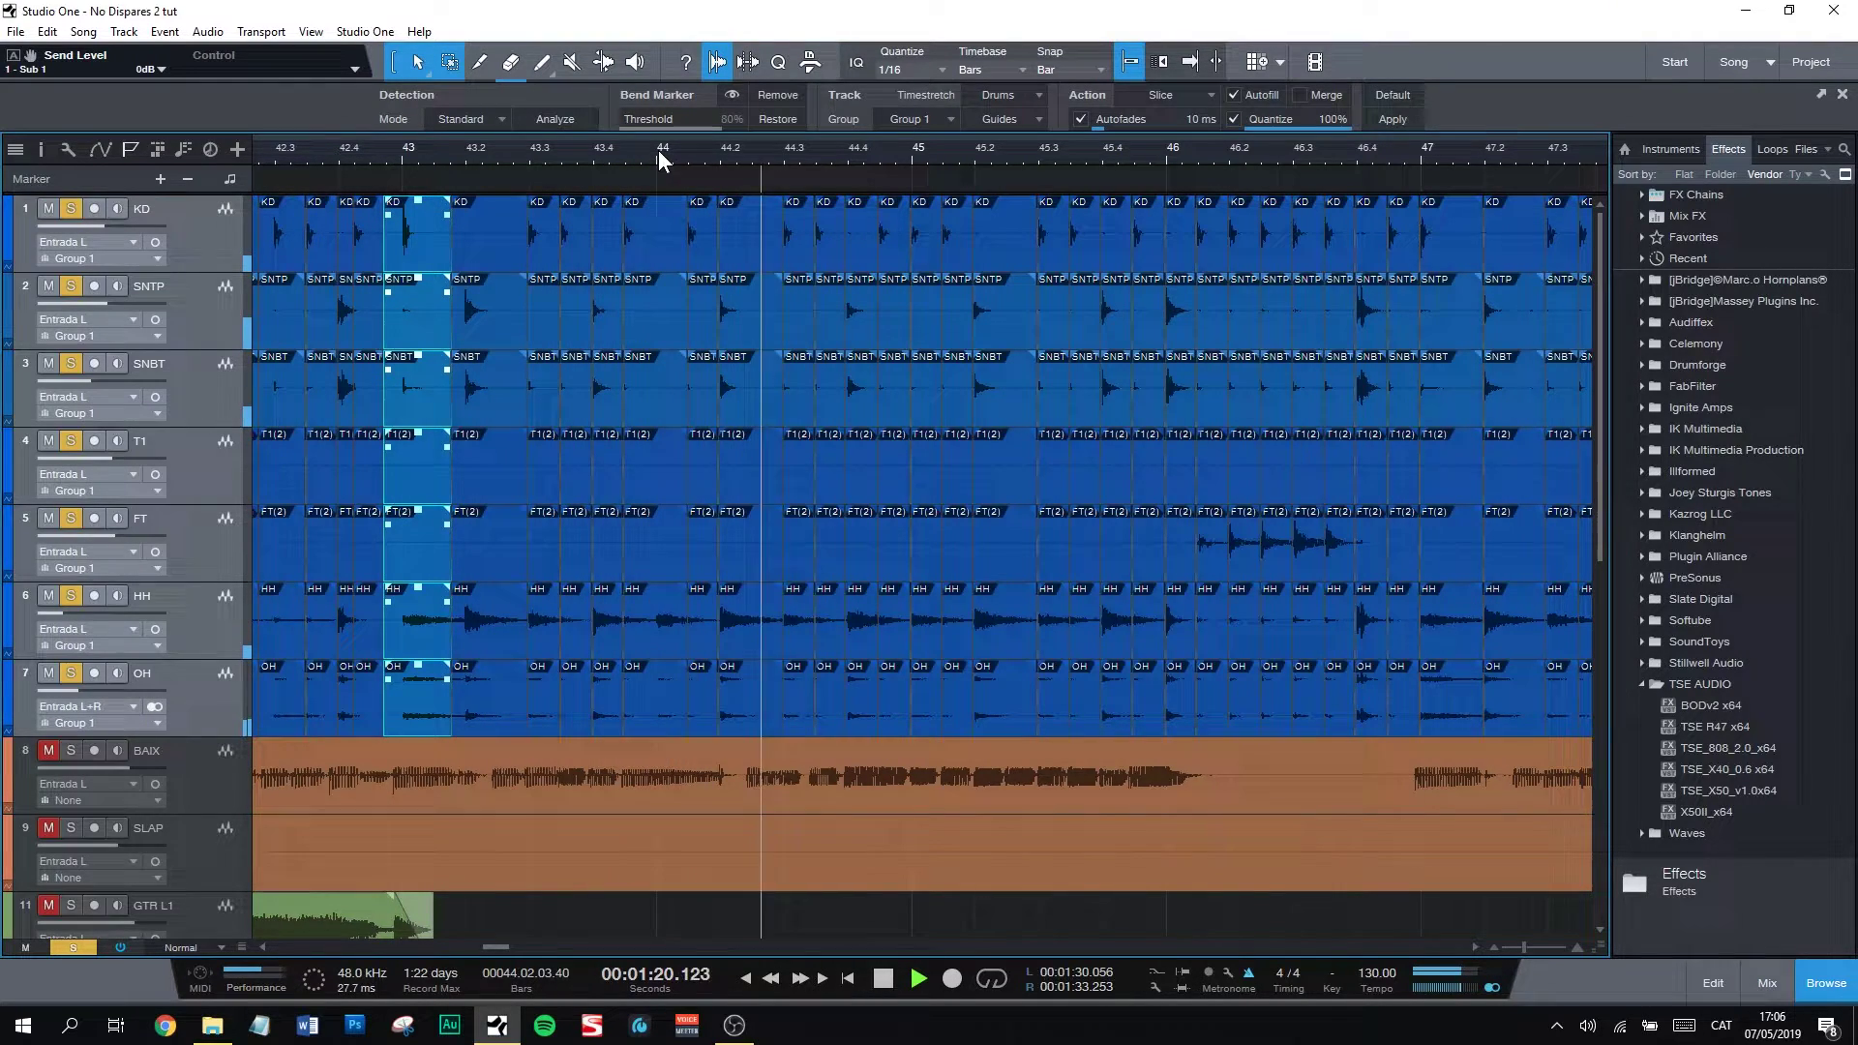
{"action": "scroll", "coordinate": [658, 149], "scroll_direction": "down", "scroll_amount": 3}
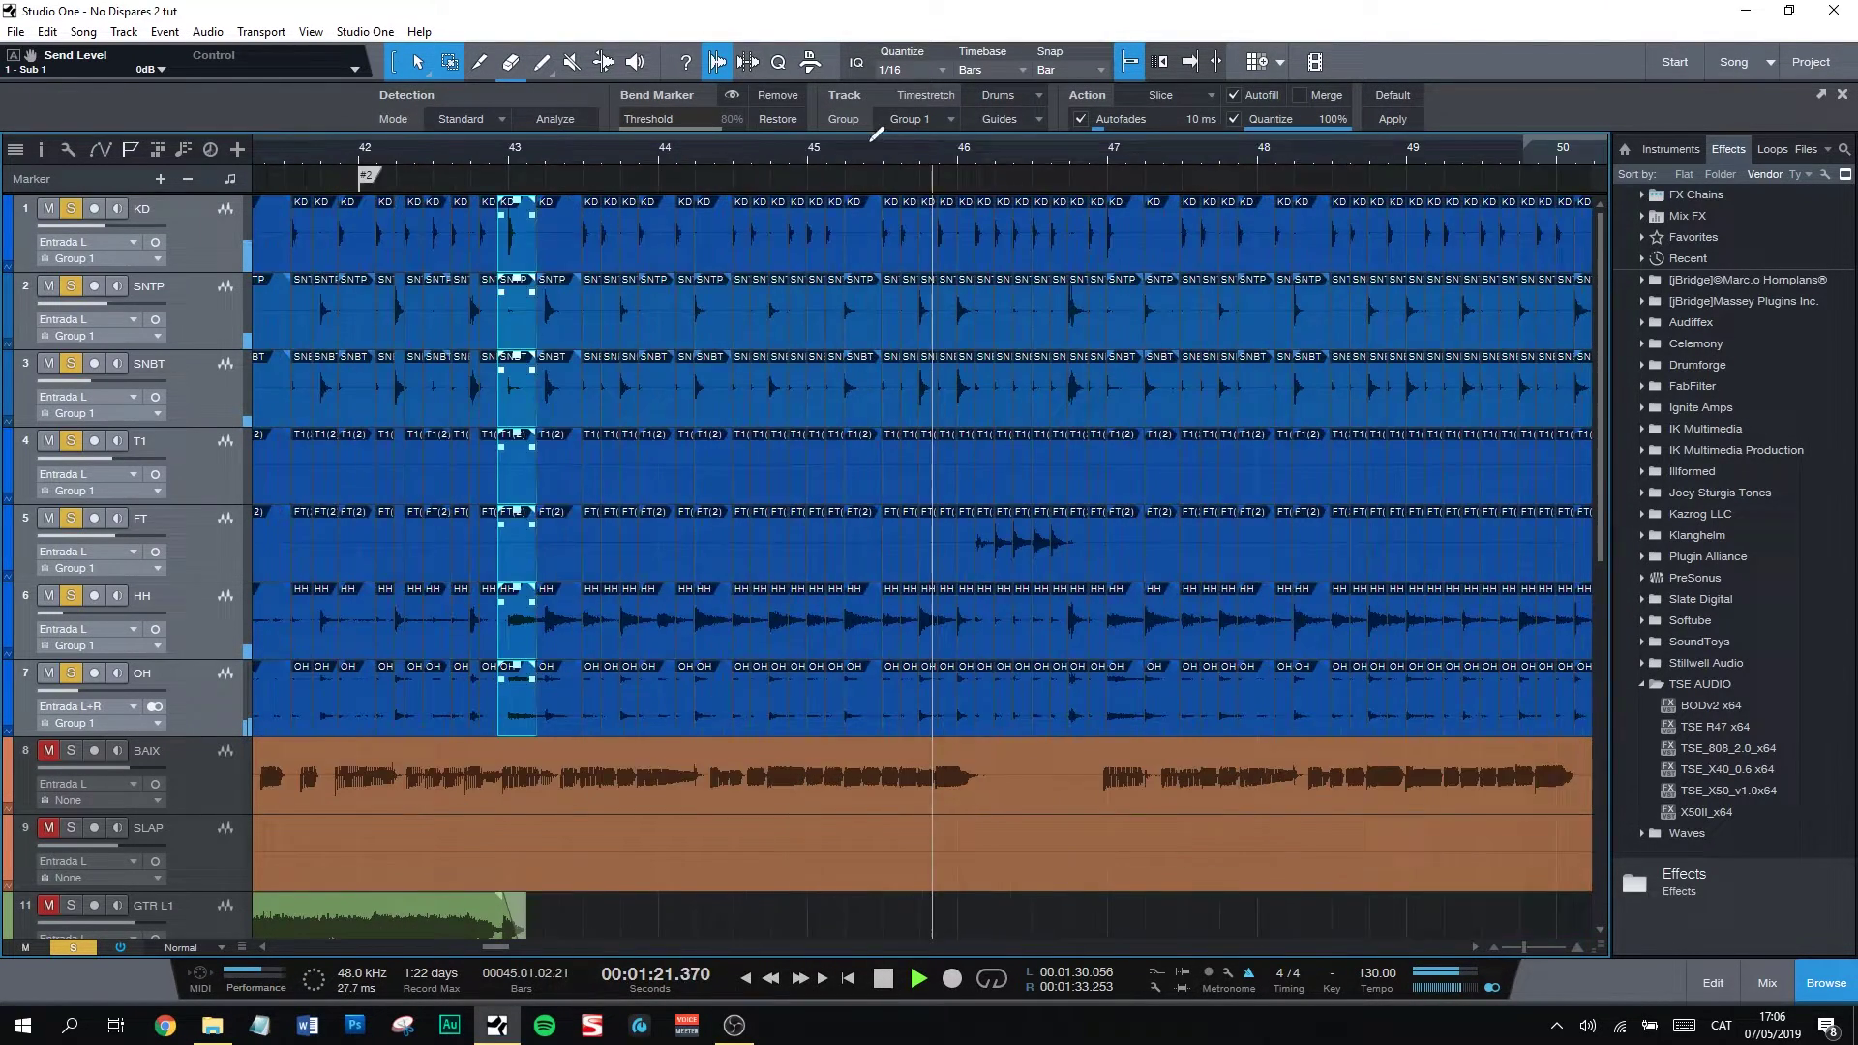
{"action": "scroll", "coordinate": [911, 149], "scroll_direction": "up", "scroll_amount": 2}
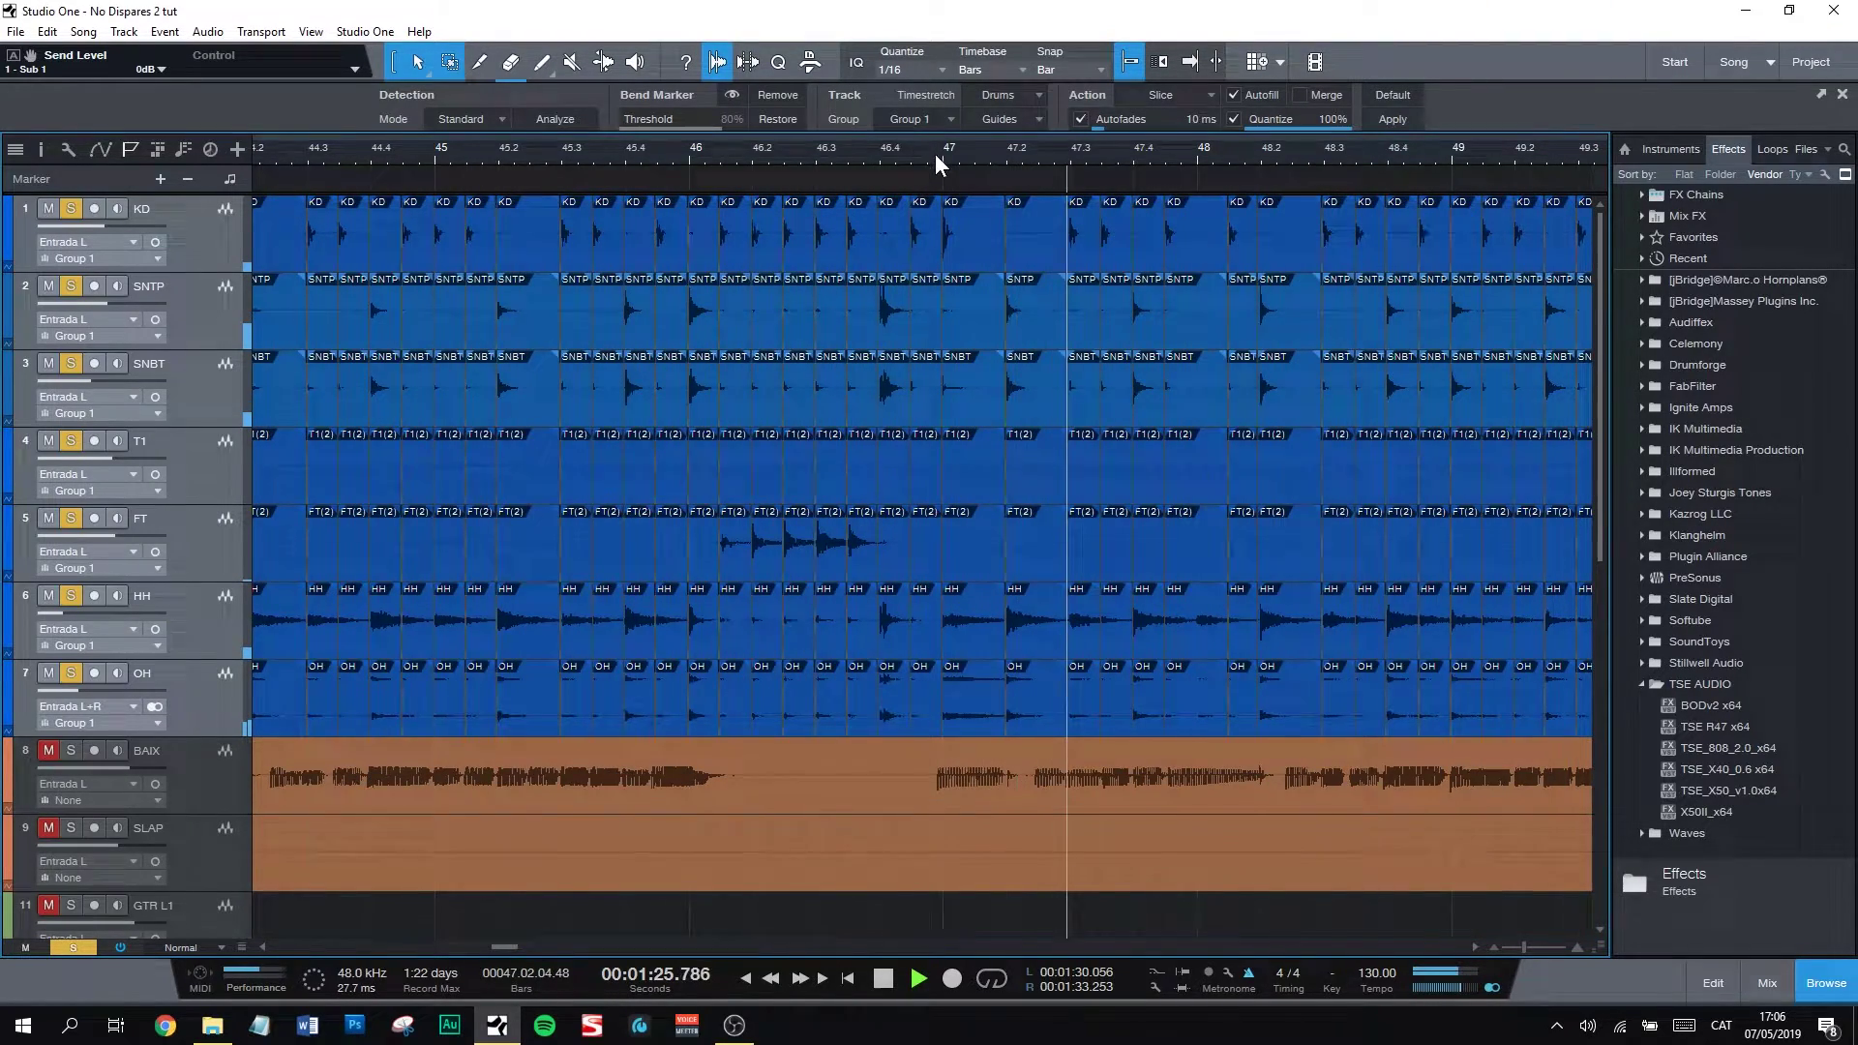
{"action": "scroll", "coordinate": [934, 154], "scroll_direction": "down", "scroll_amount": 5}
{"action": "scroll", "coordinate": [1113, 156], "scroll_direction": "up", "scroll_amount": 4}
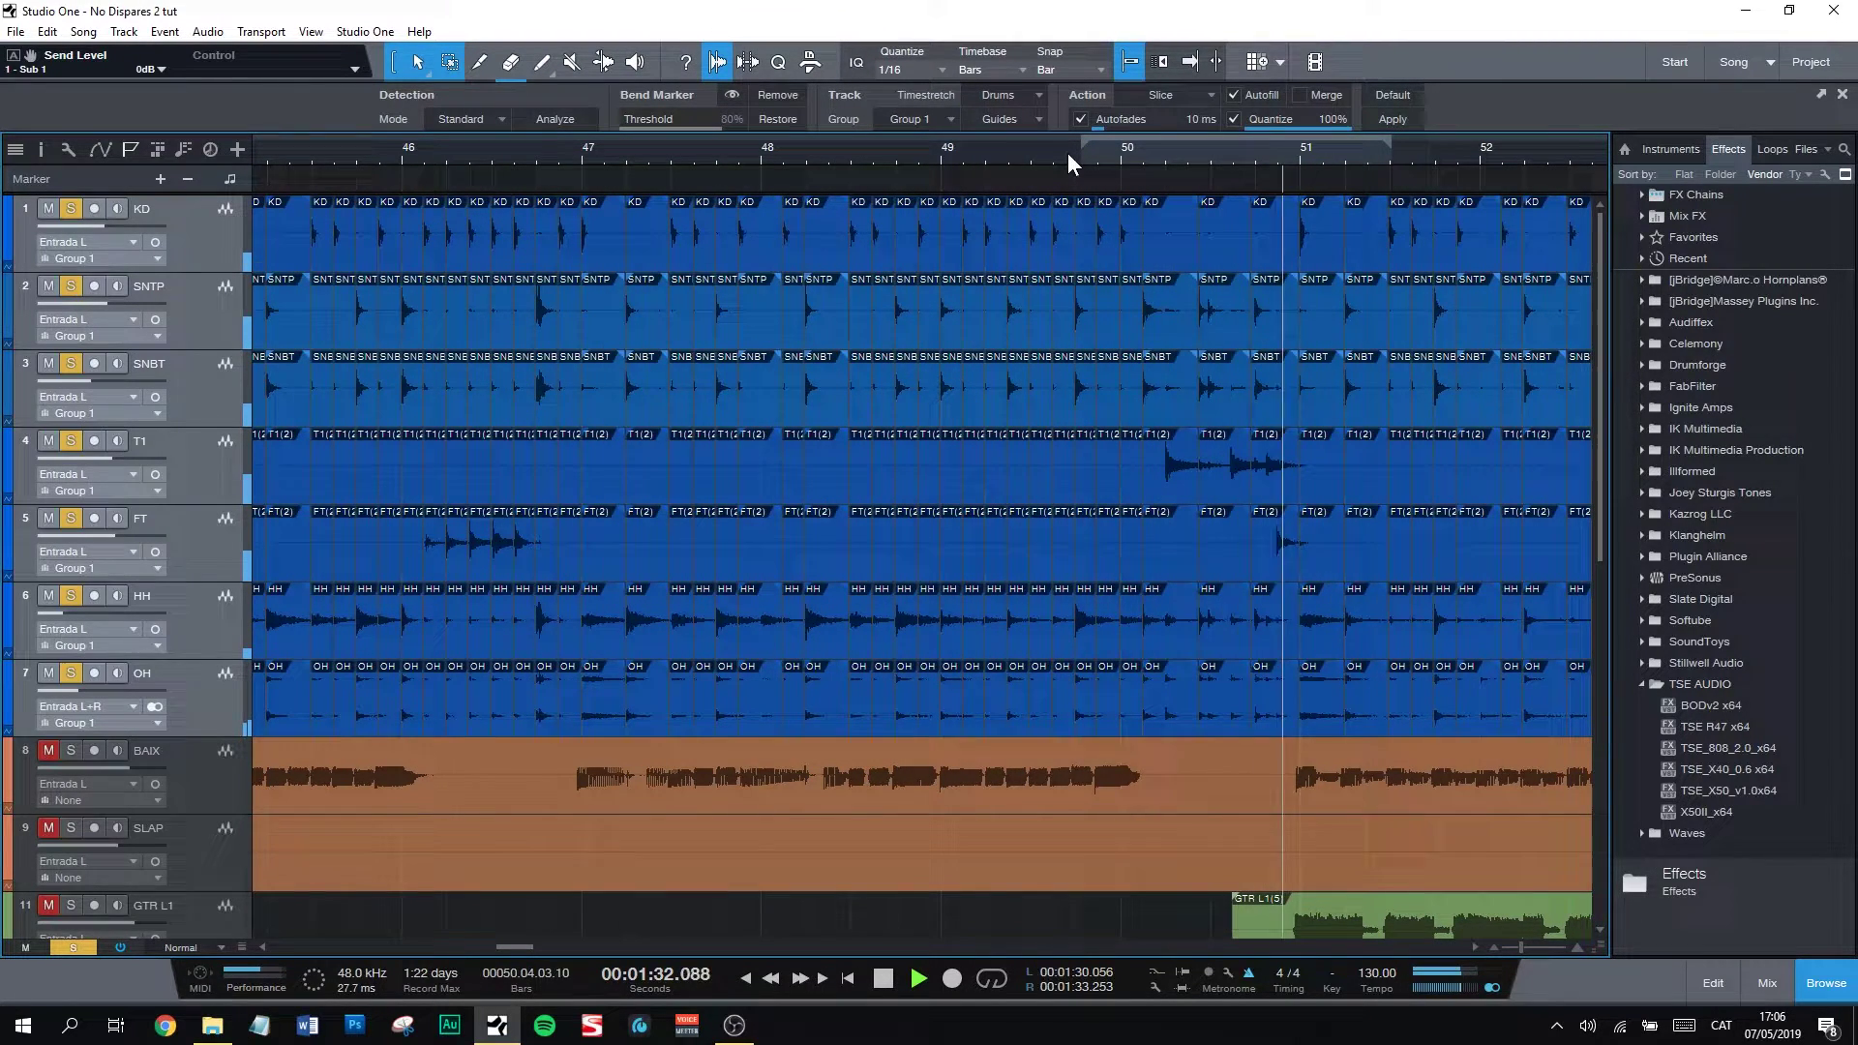
{"action": "key", "text": "space"}
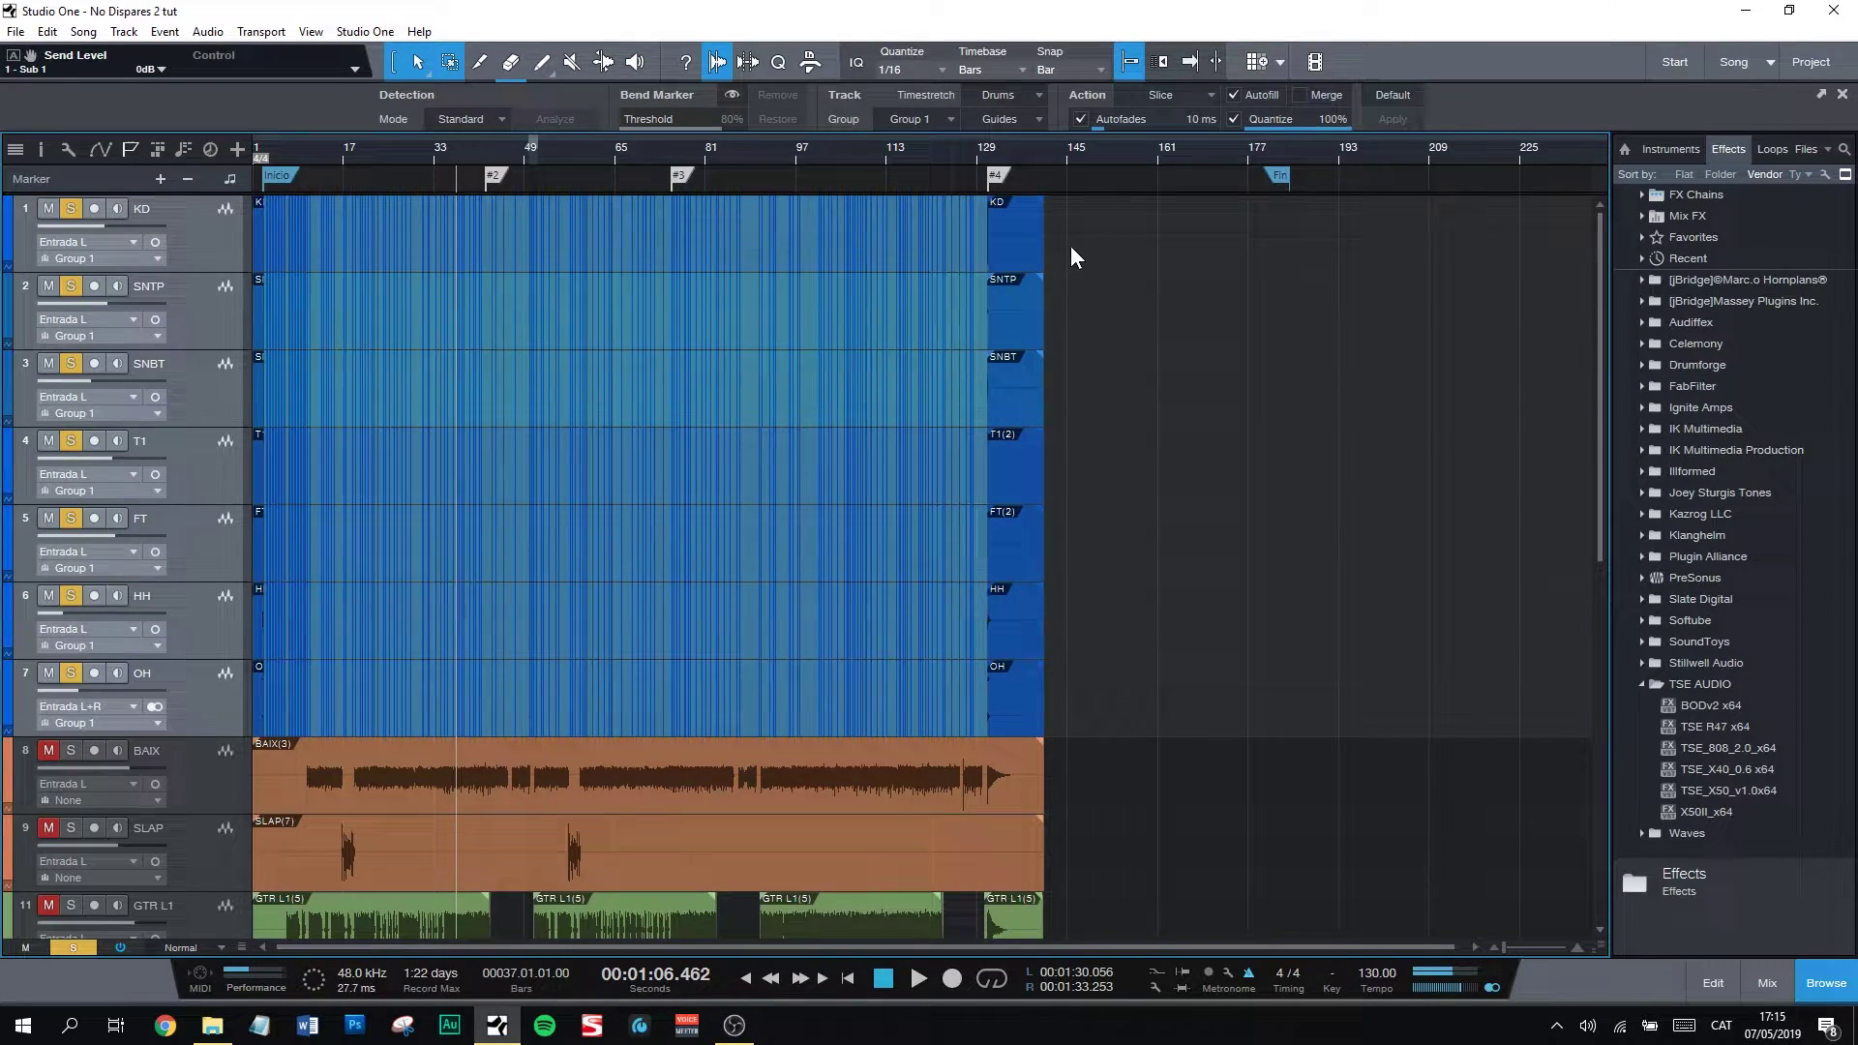
{"action": "key", "text": "ctrl+b"}
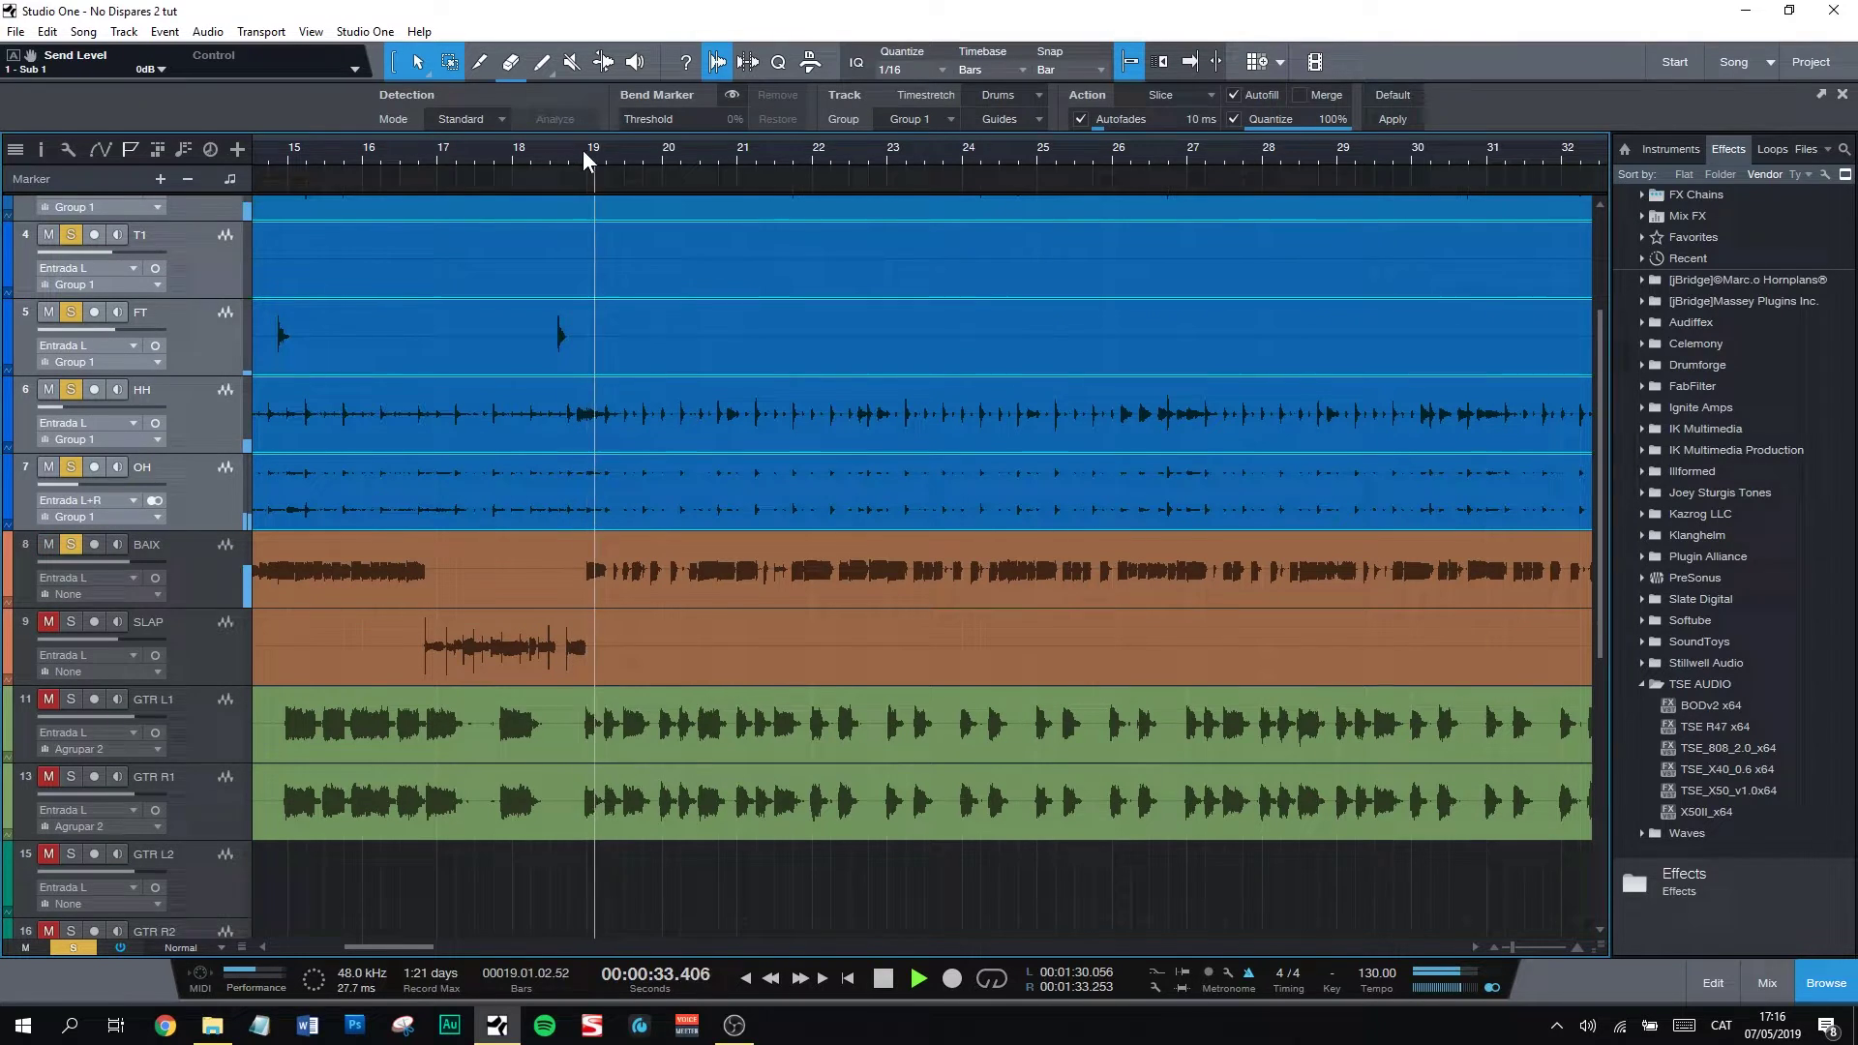
{"action": "scroll", "coordinate": [658, 152], "scroll_direction": "up", "scroll_amount": 3}
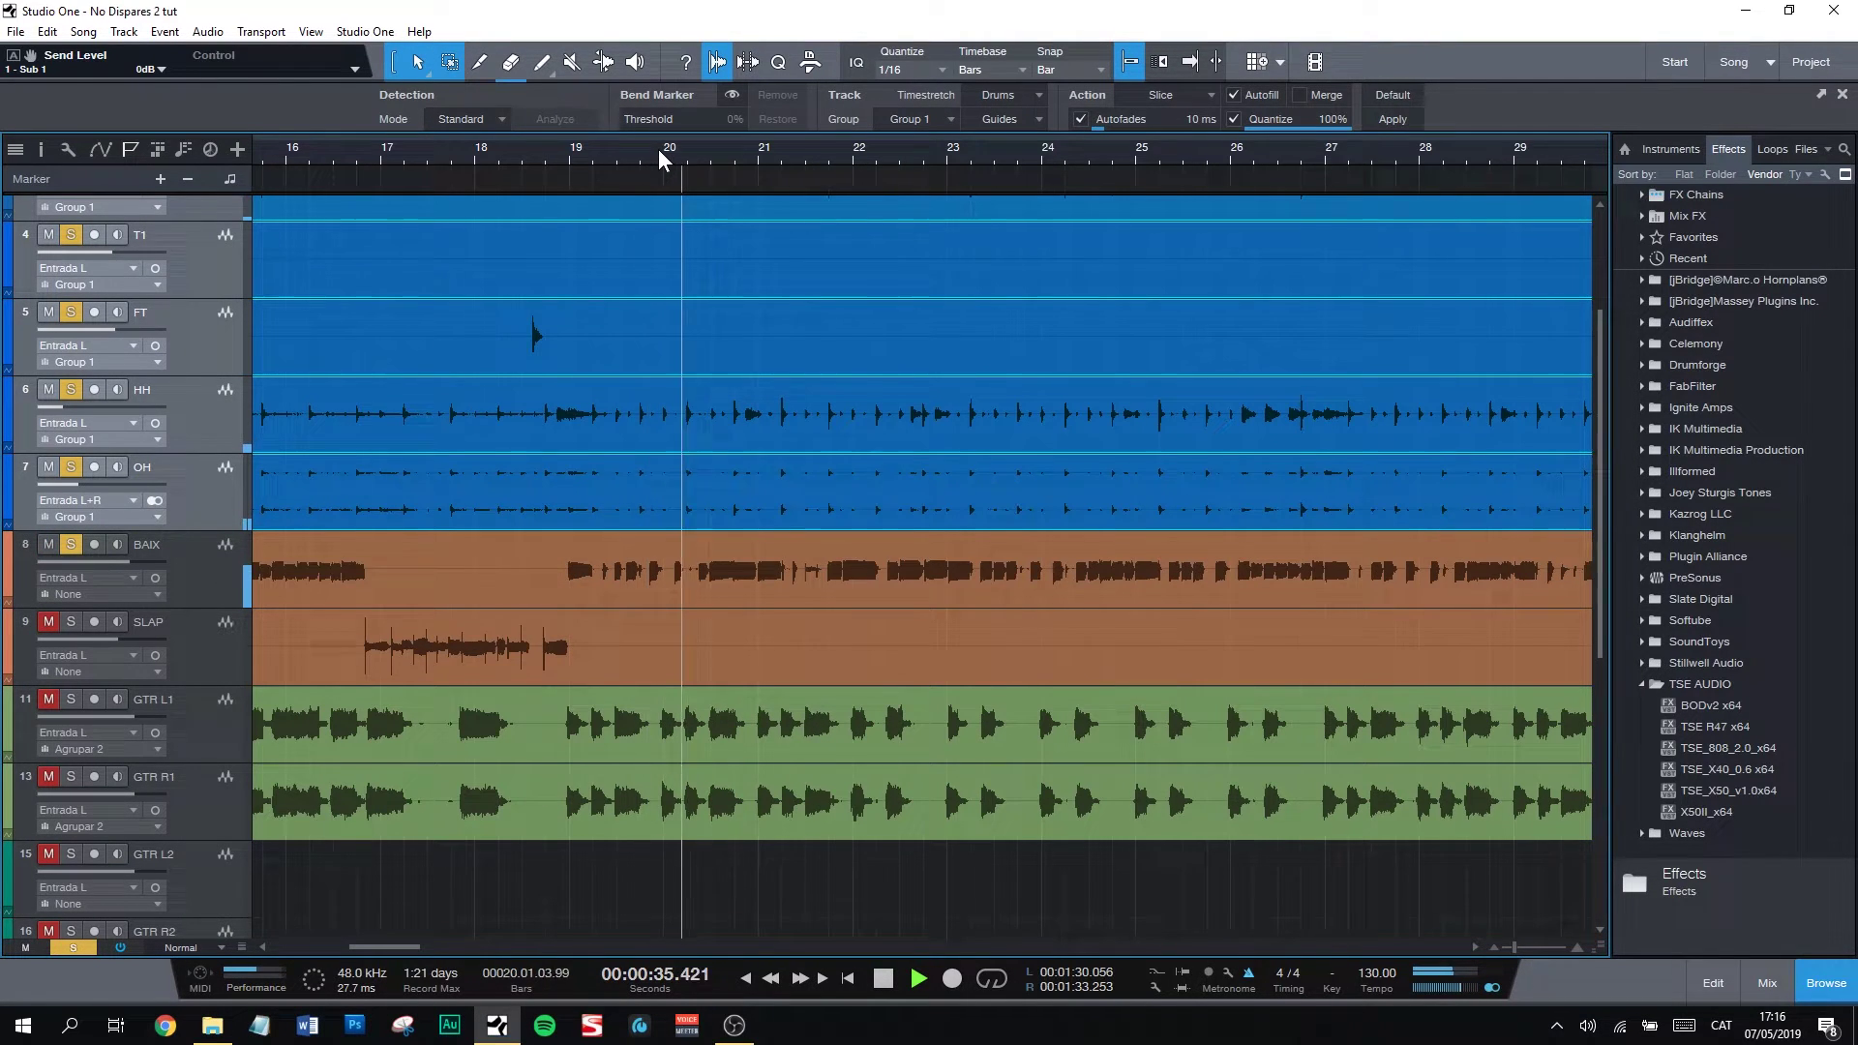
Step: Select the BAIX bass event, analyze and apply its transient slicing, then play it back
{"action": "left_click", "coordinate": [660, 586]}
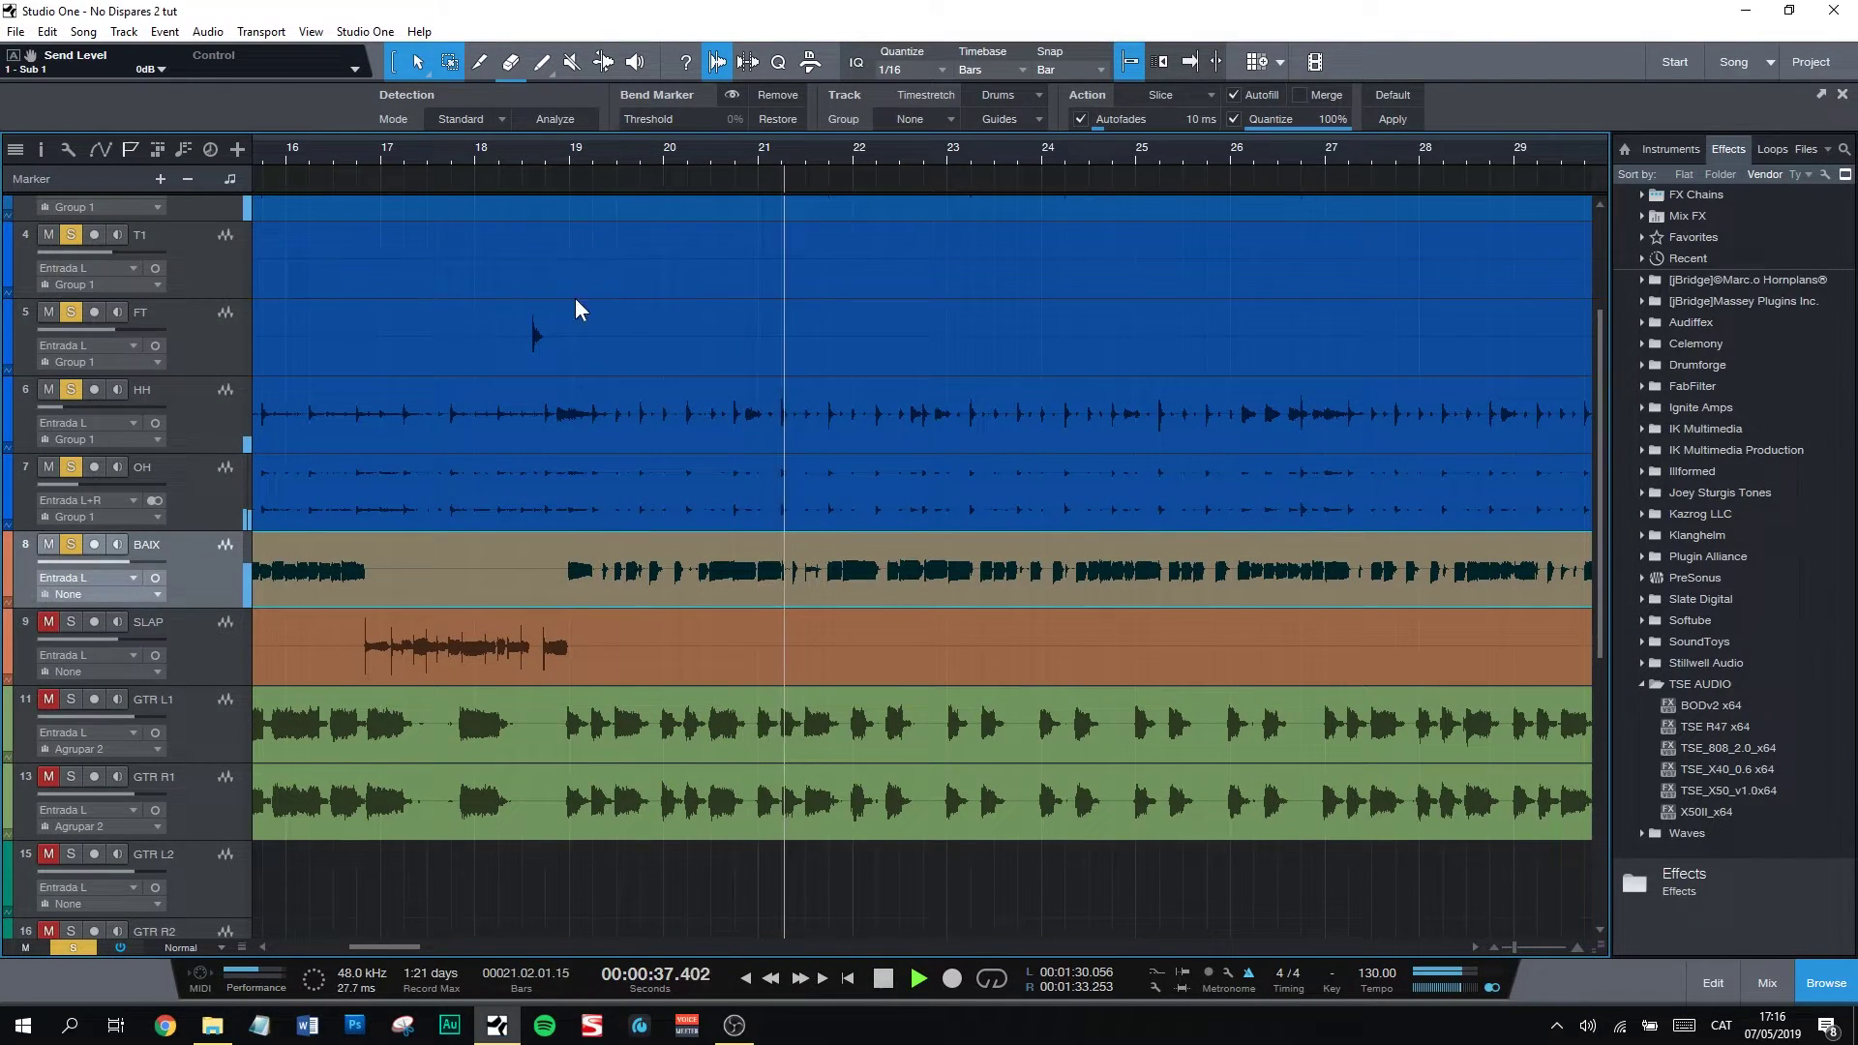
{"action": "key", "text": "space"}
{"action": "left_click", "coordinate": [571, 153]}
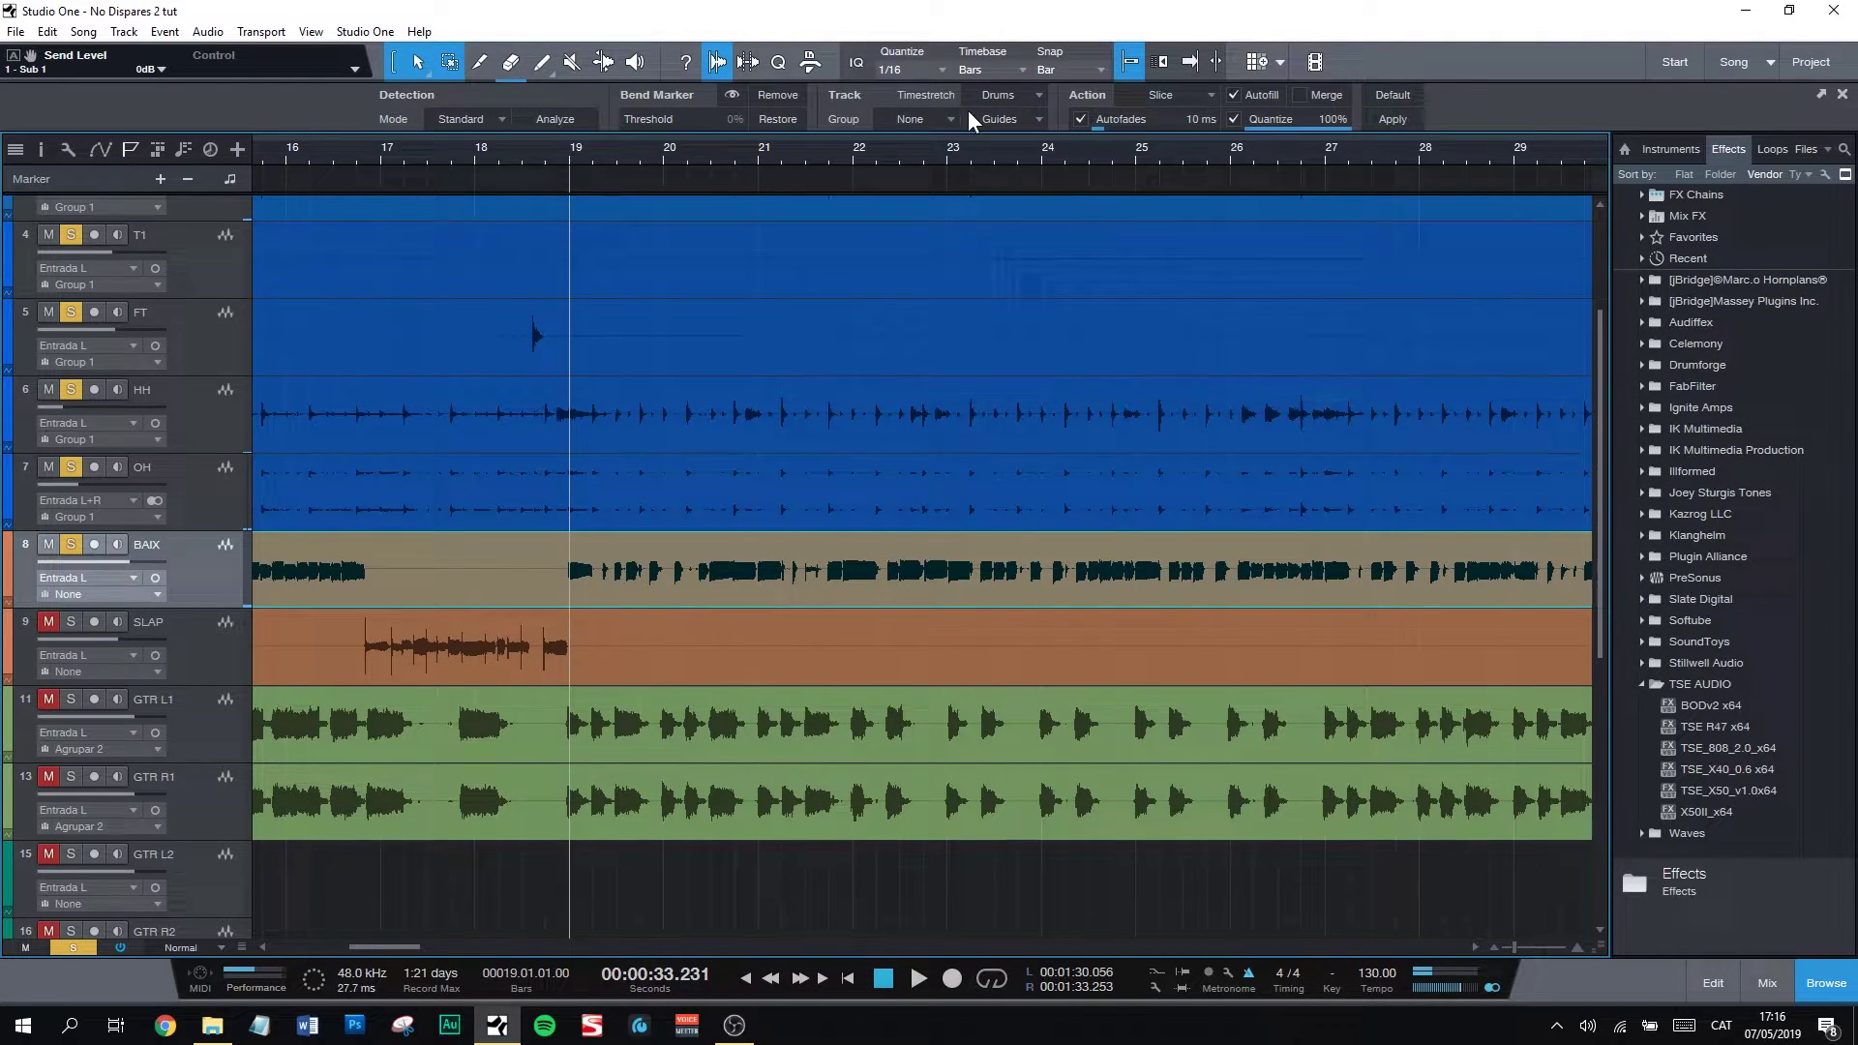
{"action": "left_click", "coordinate": [1376, 117]}
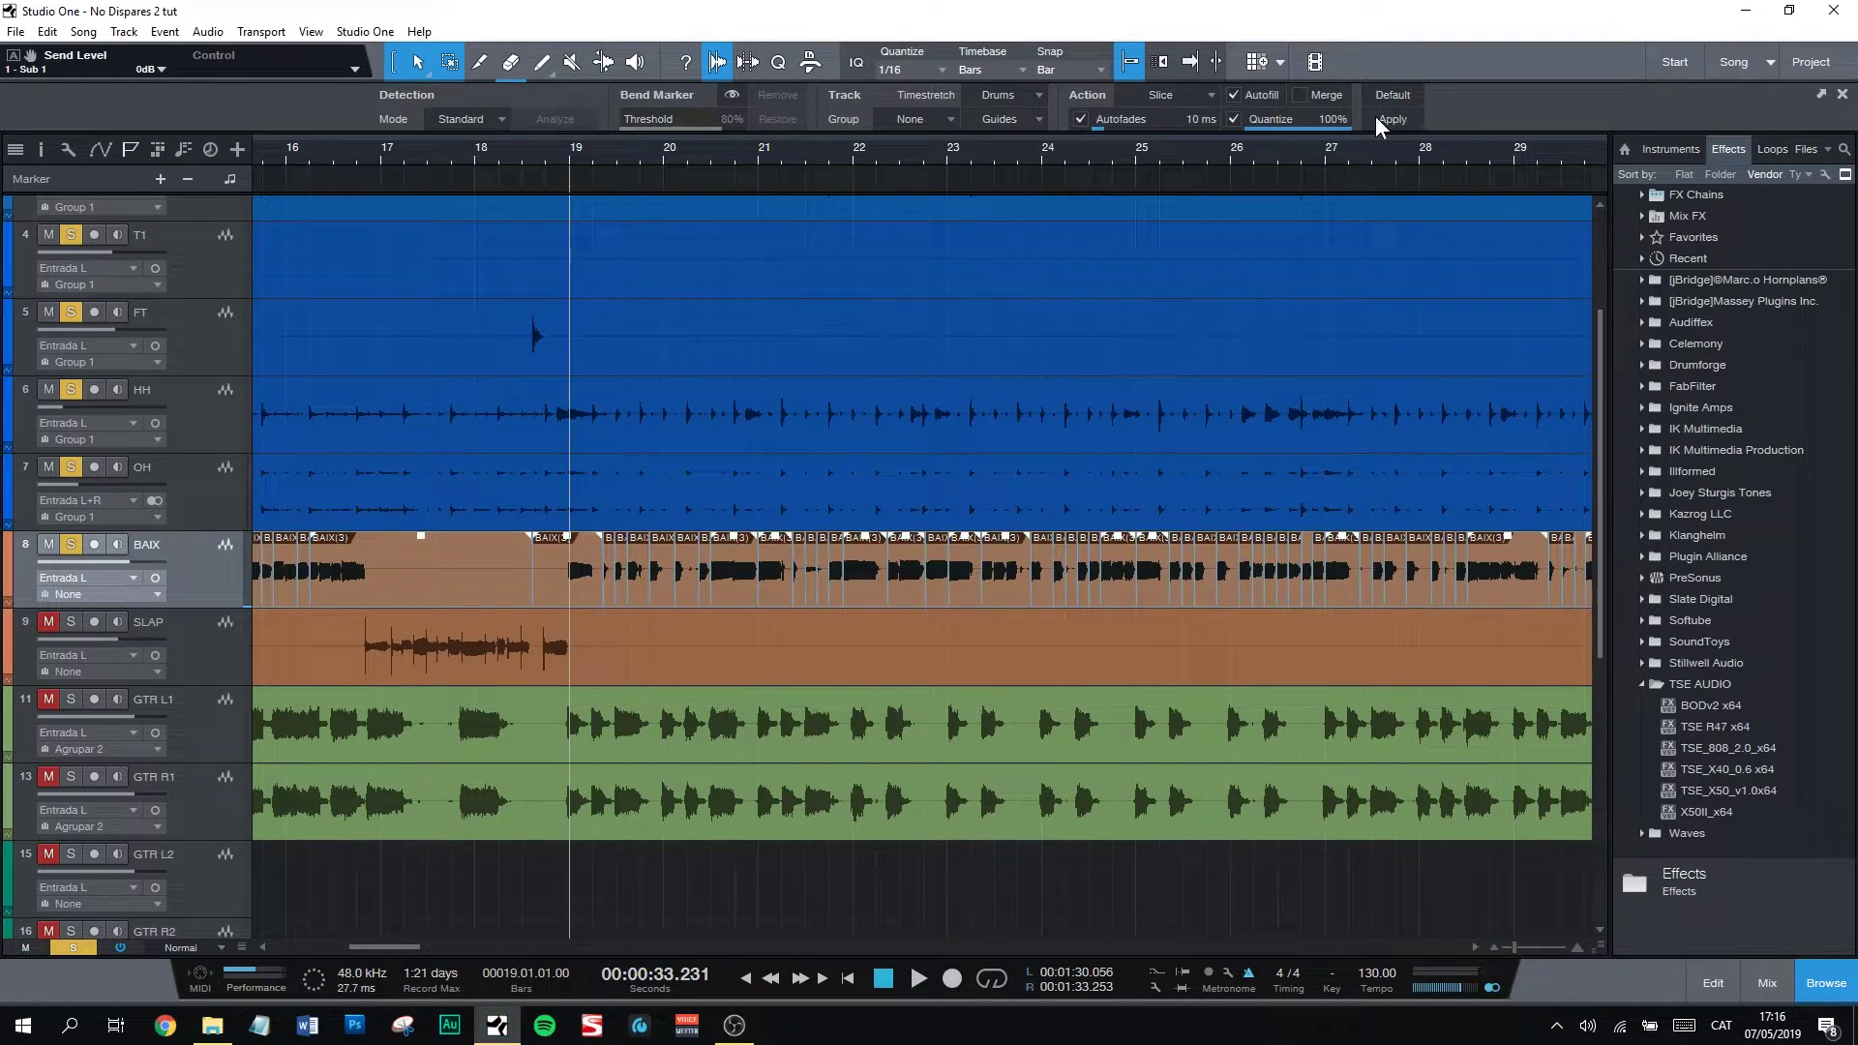
{"action": "key", "text": "space"}
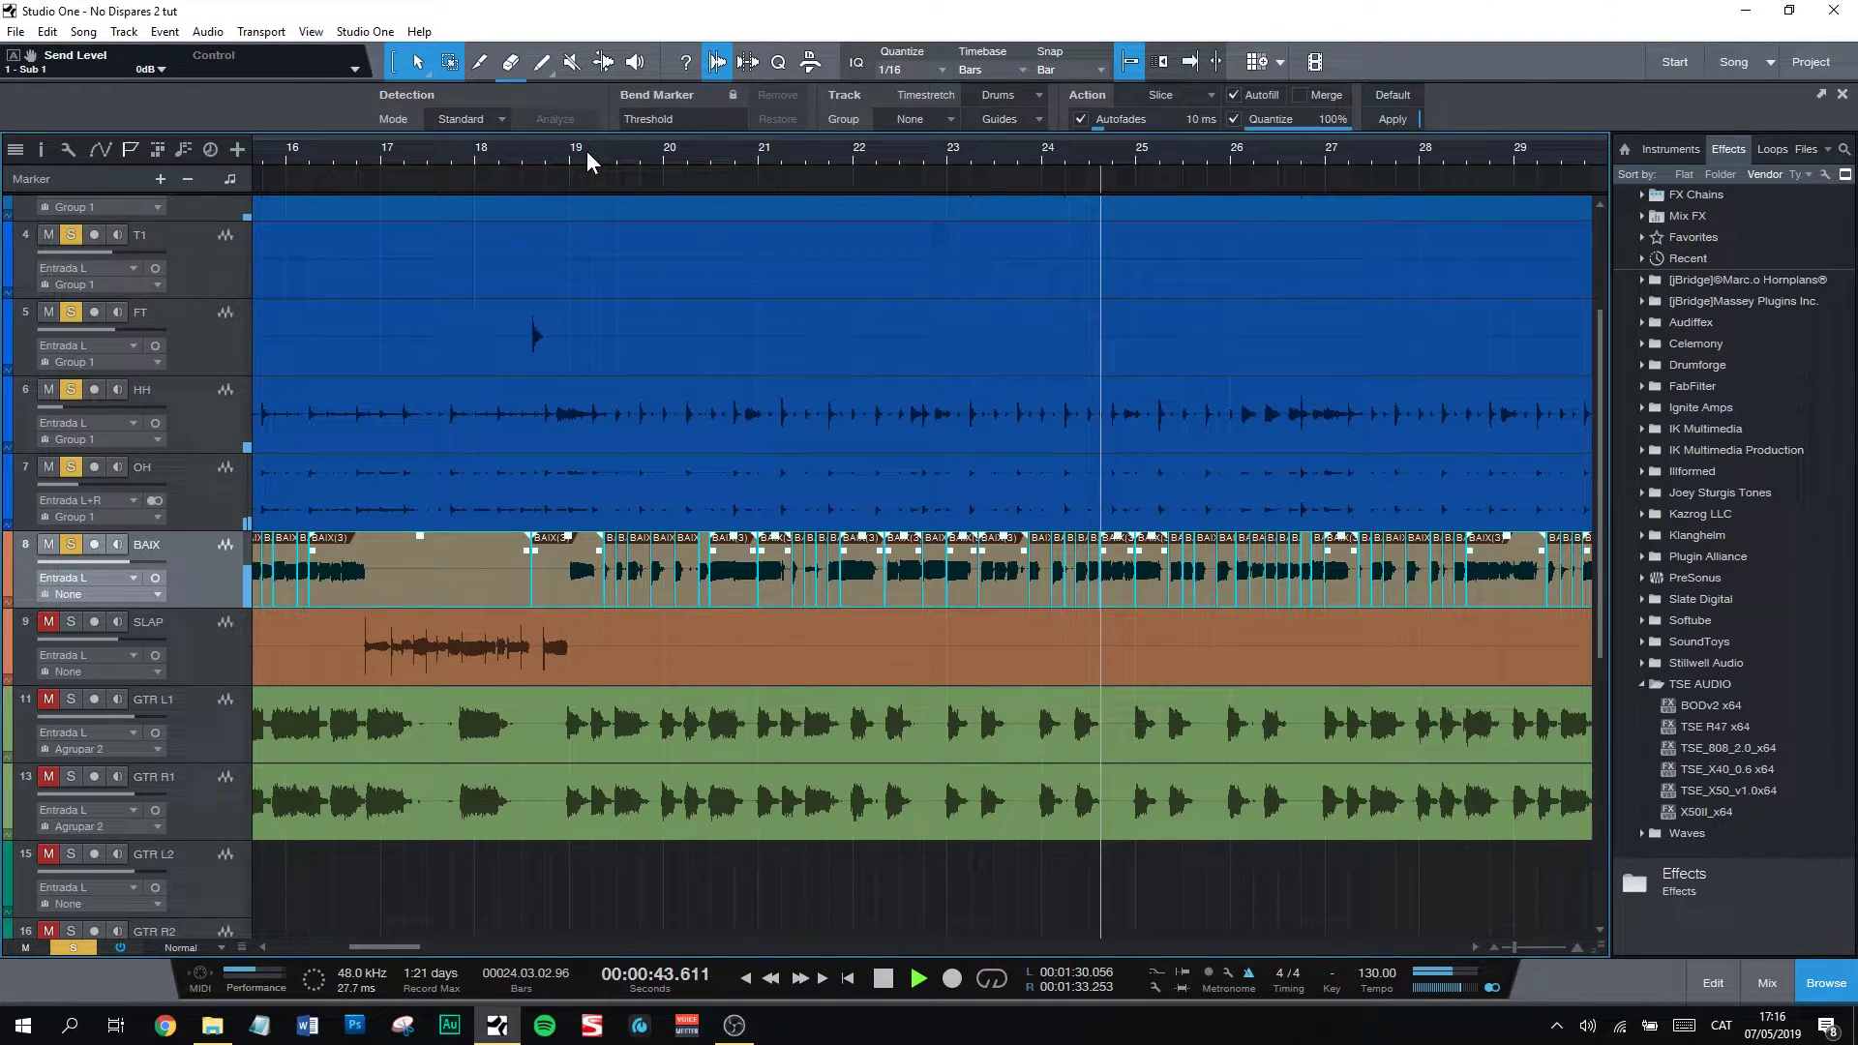
{"action": "key", "text": "space"}
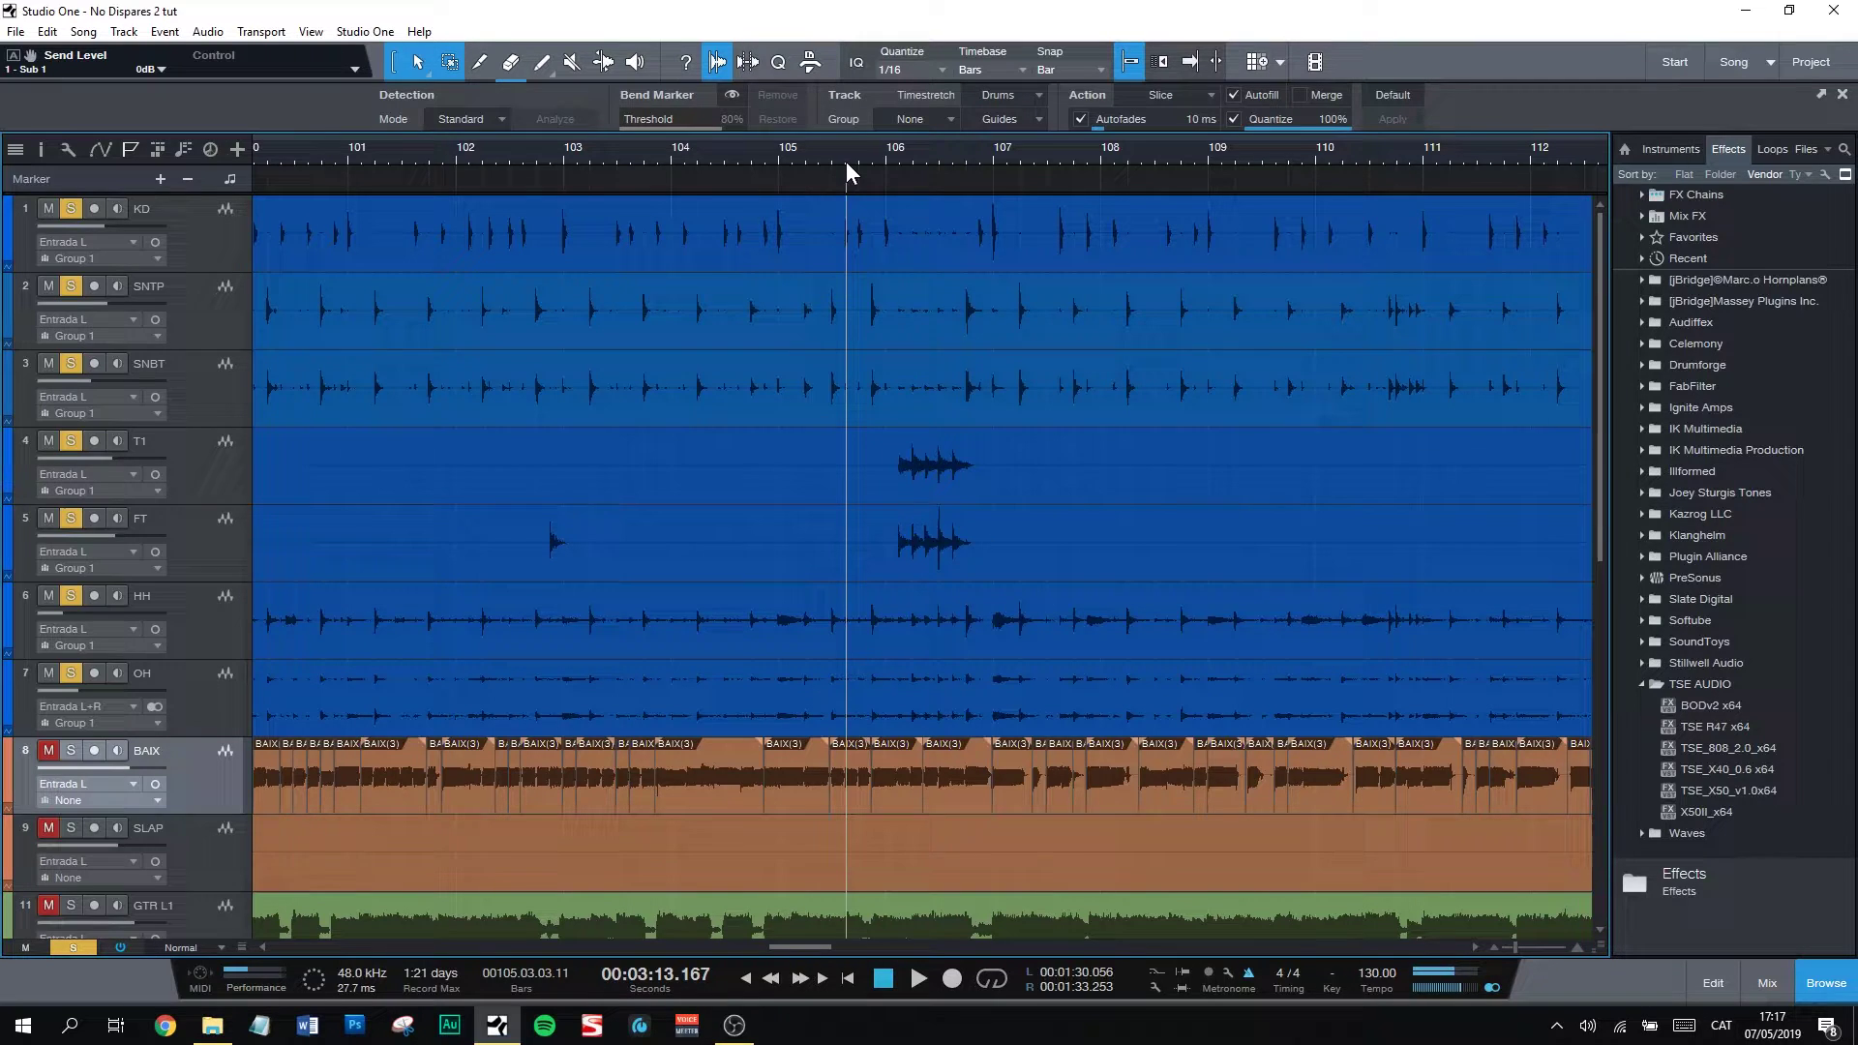
Step: Audition the floor tom exclusively soloed from bar 105, restore solos, and show the Instruments browser
{"action": "key", "text": "space"}
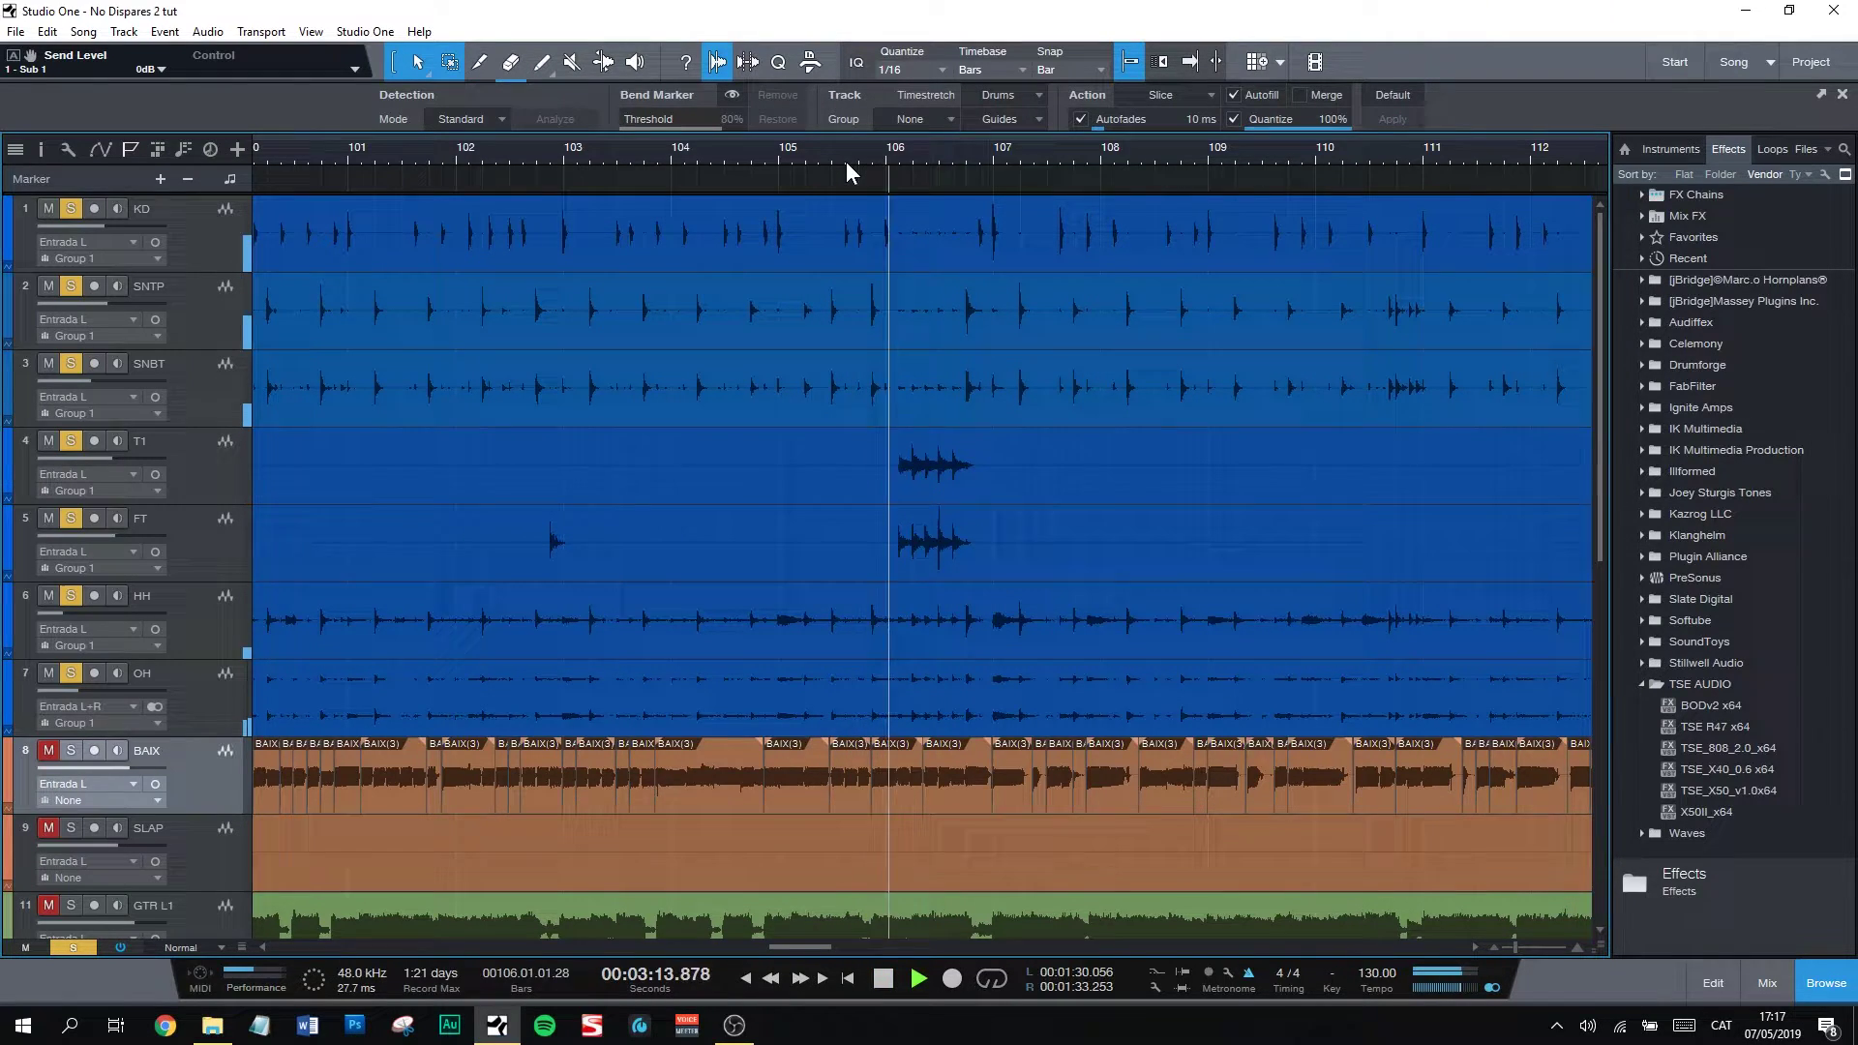
{"action": "left_click", "coordinate": [845, 160]}
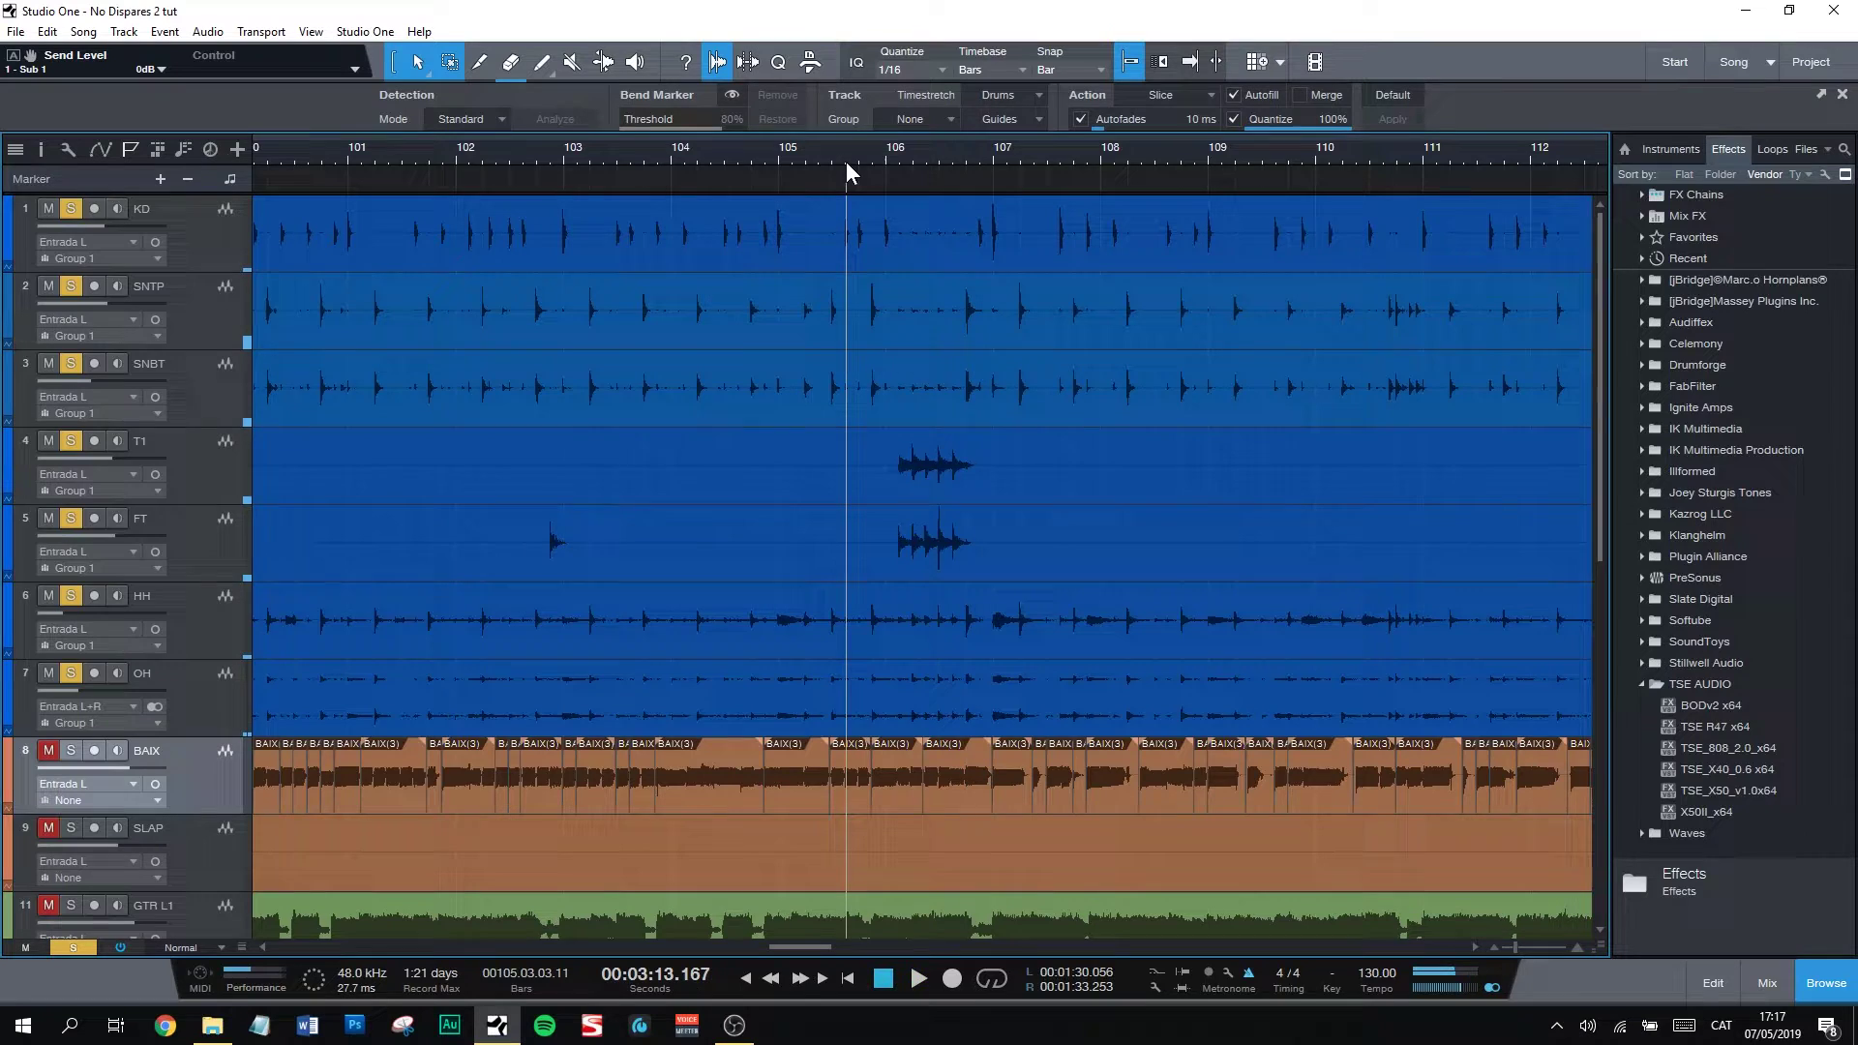
{"action": "key", "text": "space"}
{"action": "left_click", "coordinate": [67, 518], "text": "ctrl"}
{"action": "key", "text": "space"}
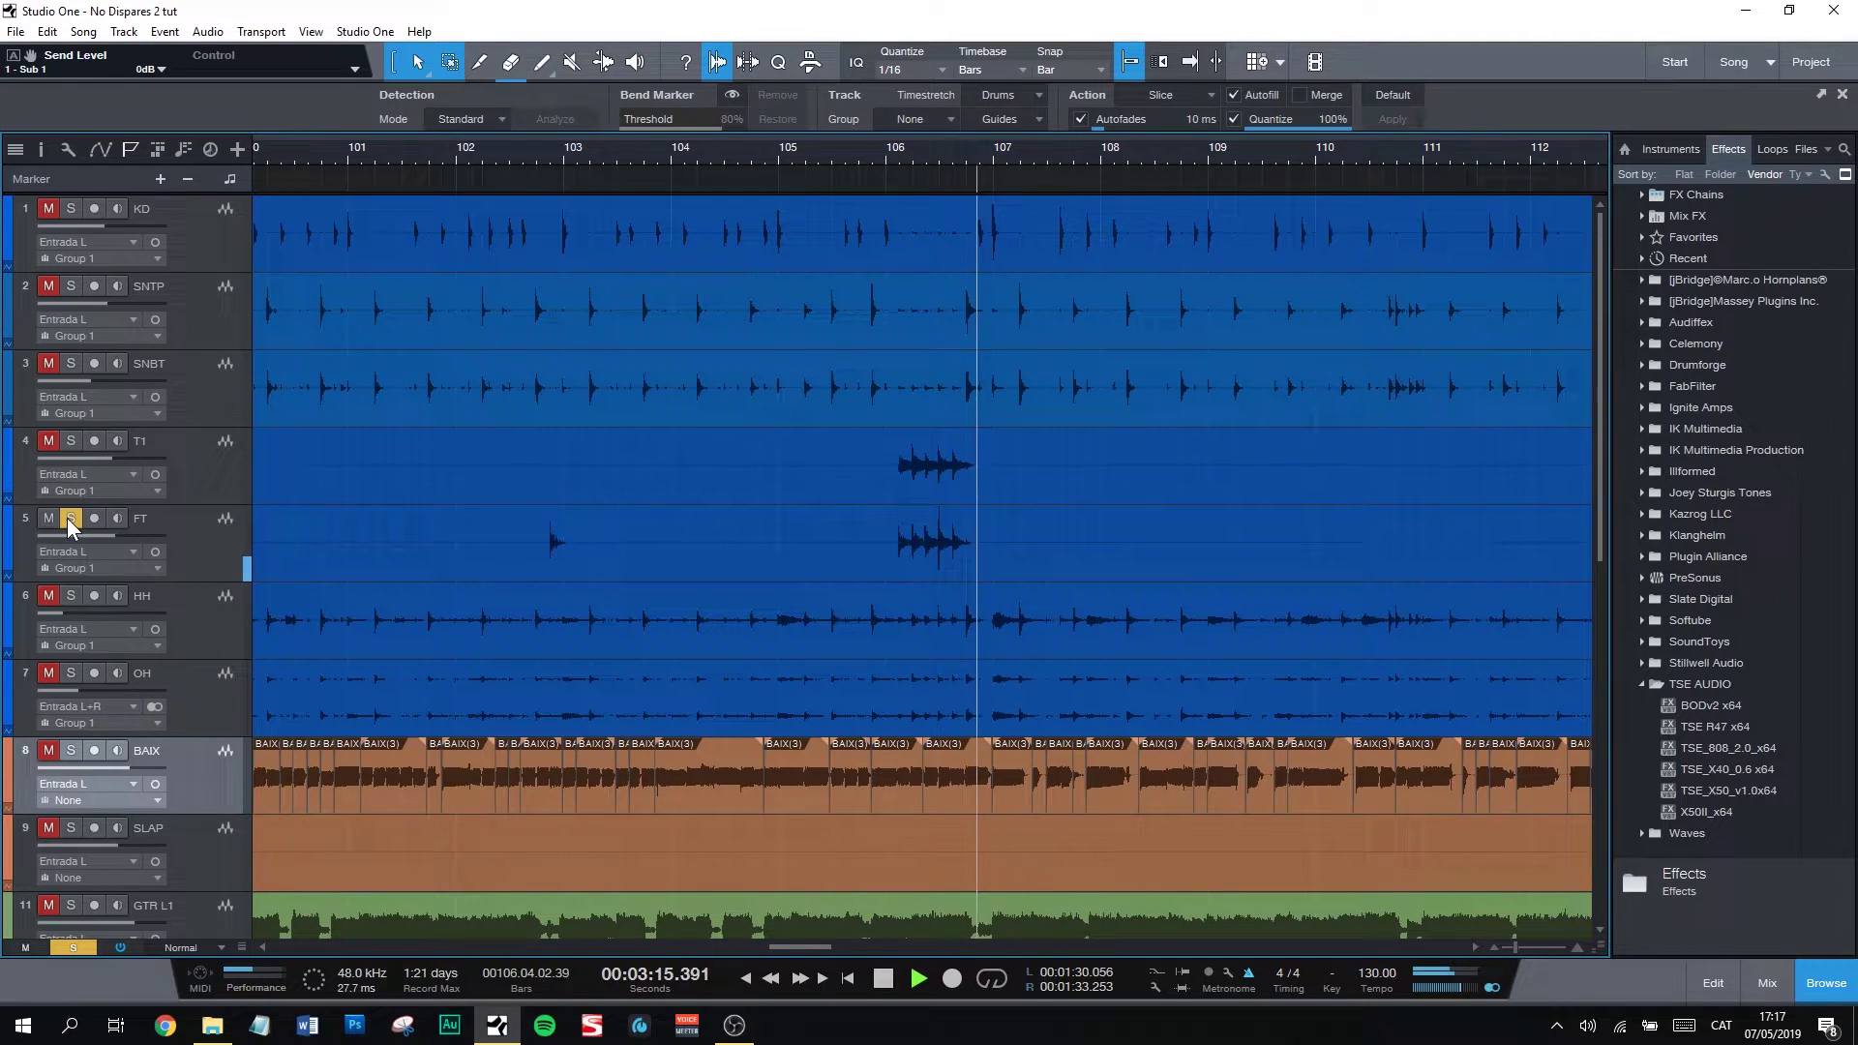
{"action": "key", "text": "space"}
{"action": "left_click", "coordinate": [67, 518], "text": "ctrl"}
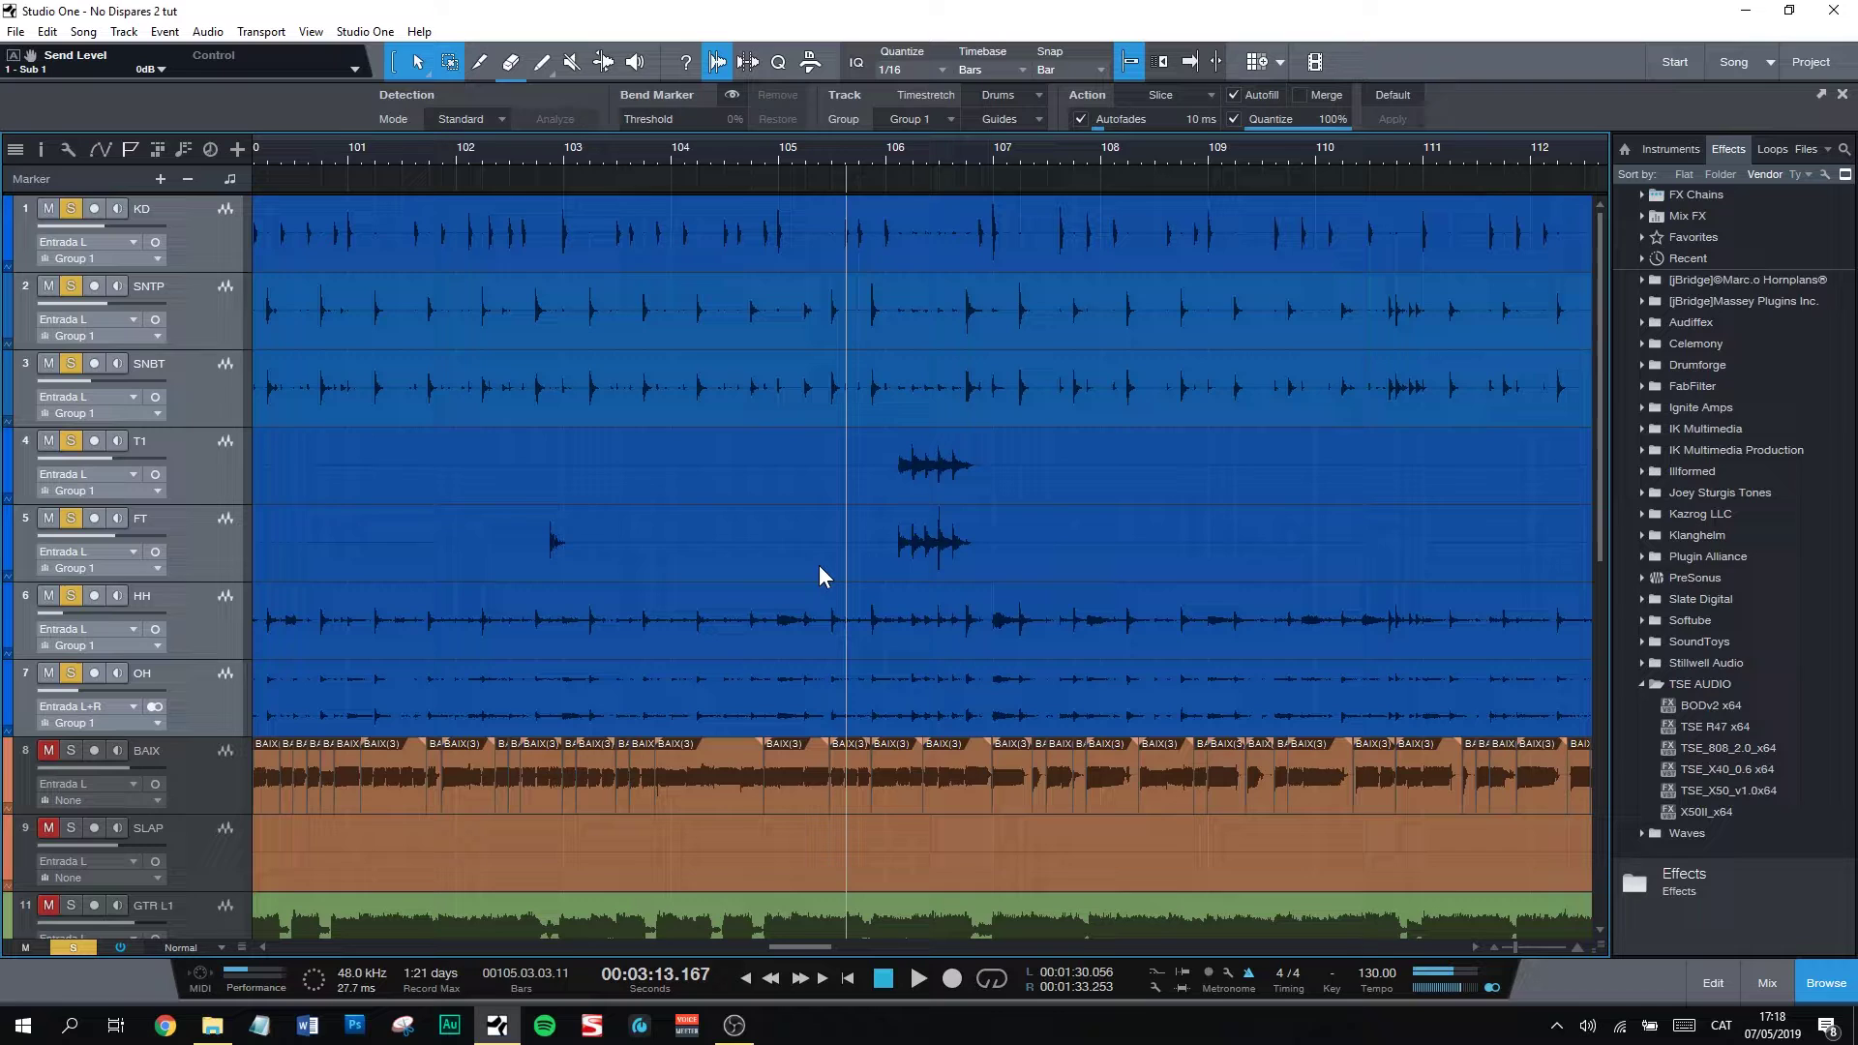
{"action": "left_click", "coordinate": [1676, 140]}
Step: Drag Superior Drummer 3 from the Toontrack browser folder to create instrument track 8
{"action": "scroll", "coordinate": [1720, 549], "scroll_direction": "down", "scroll_amount": 1}
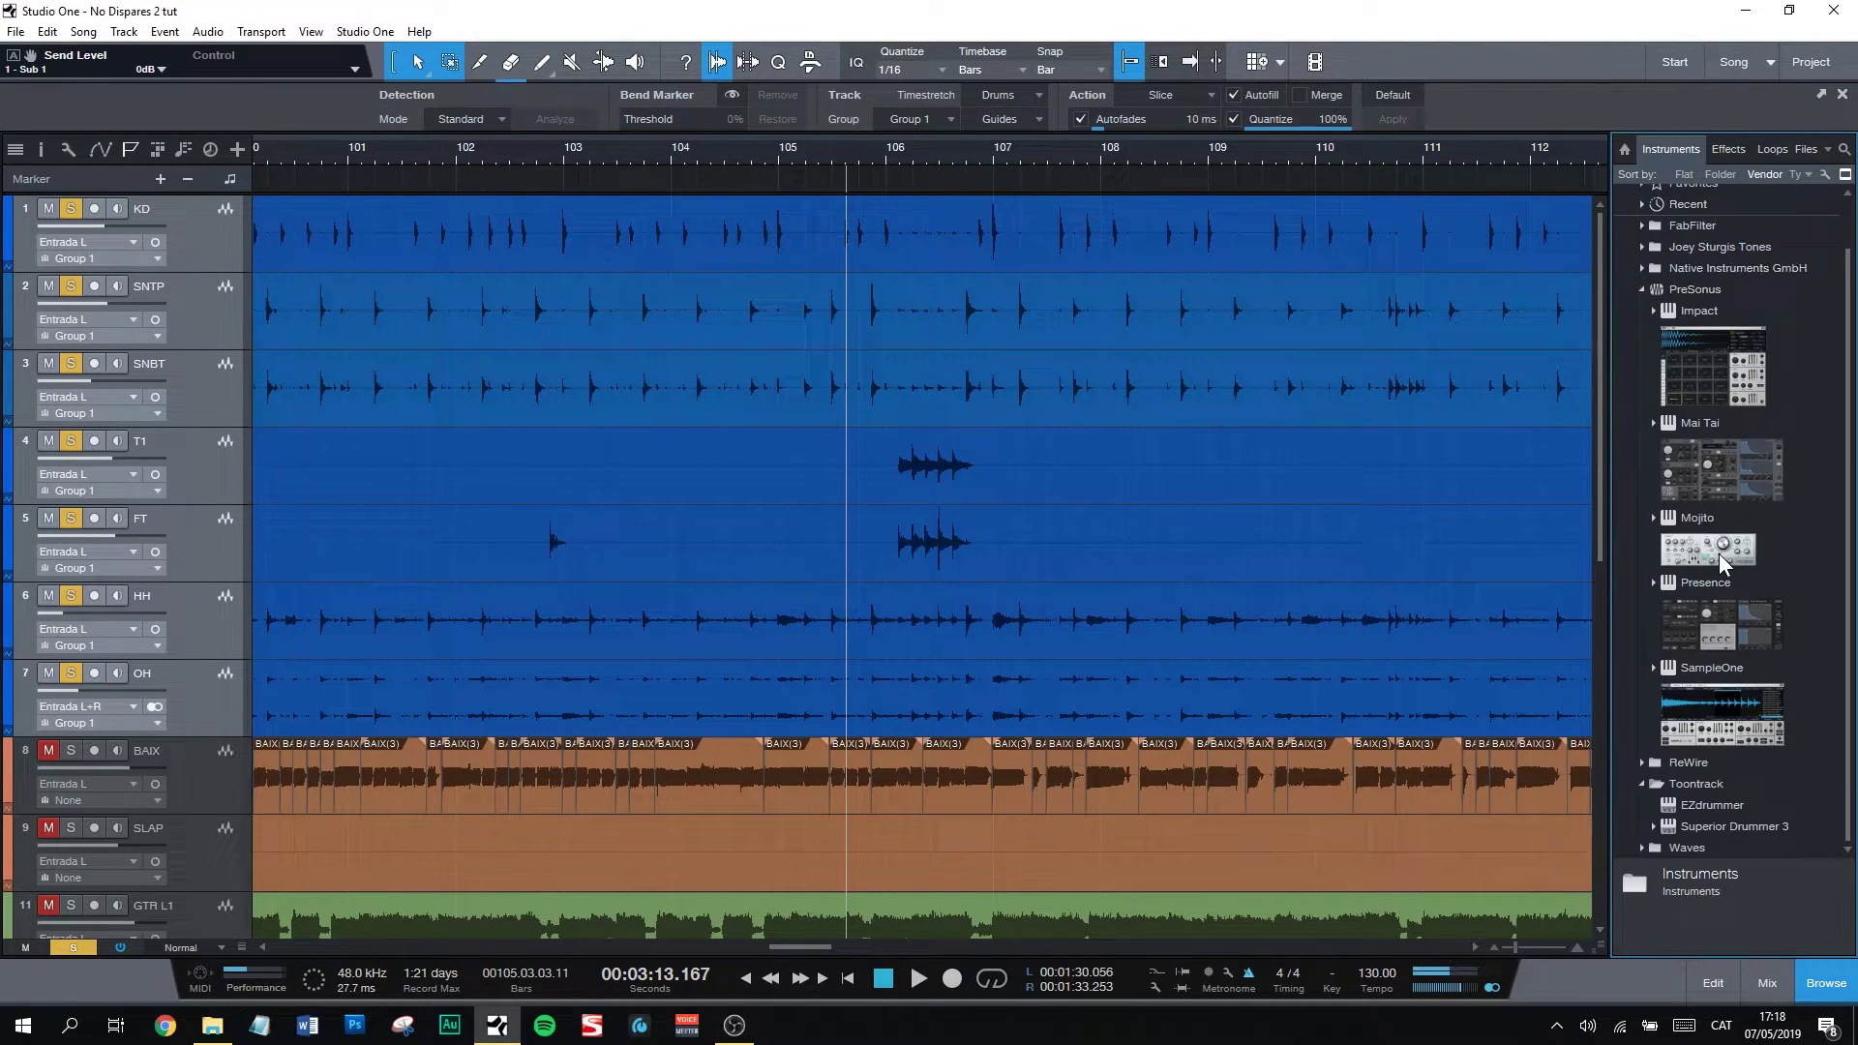
{"action": "left_click_drag", "start_coordinate": [1750, 832], "coordinate": [935, 728]}
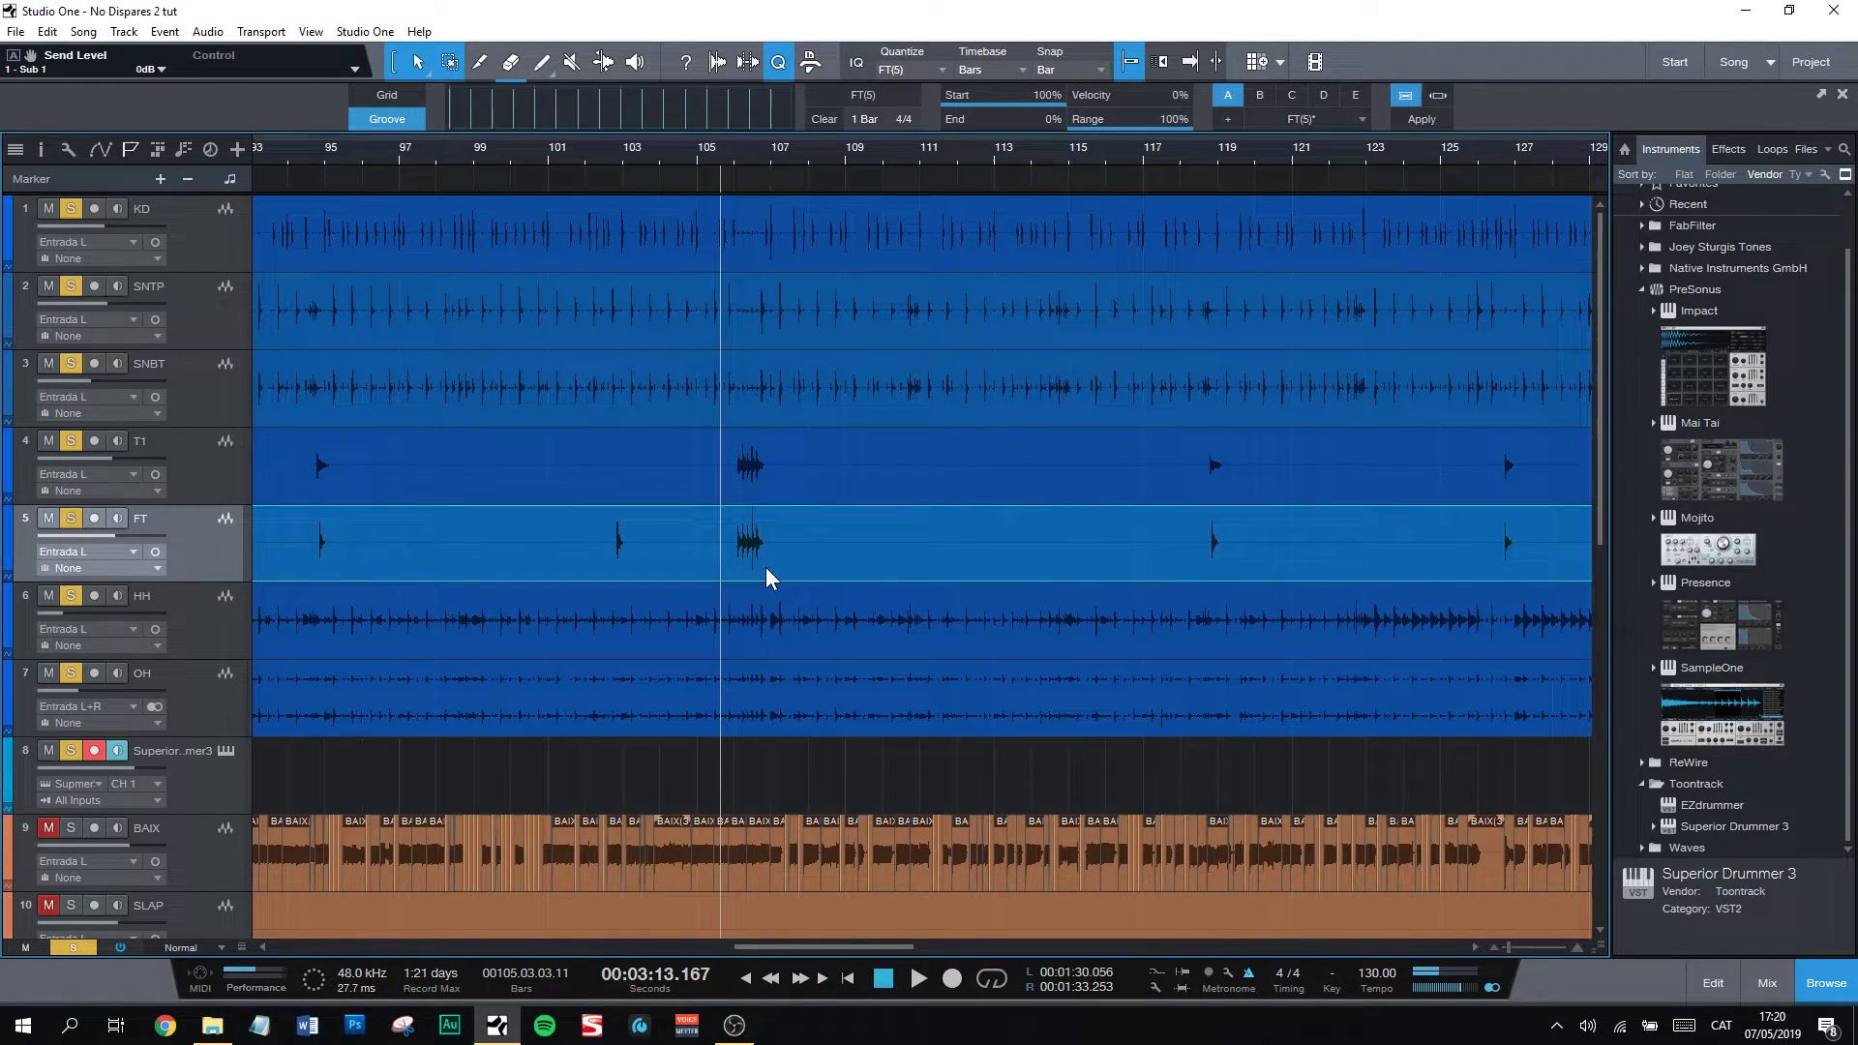
Step: Extract the FT floor tom groove and drop it on Superior Drummer 3 as part FT(5)
{"action": "left_click_drag", "start_coordinate": [764, 577], "coordinate": [658, 117]}
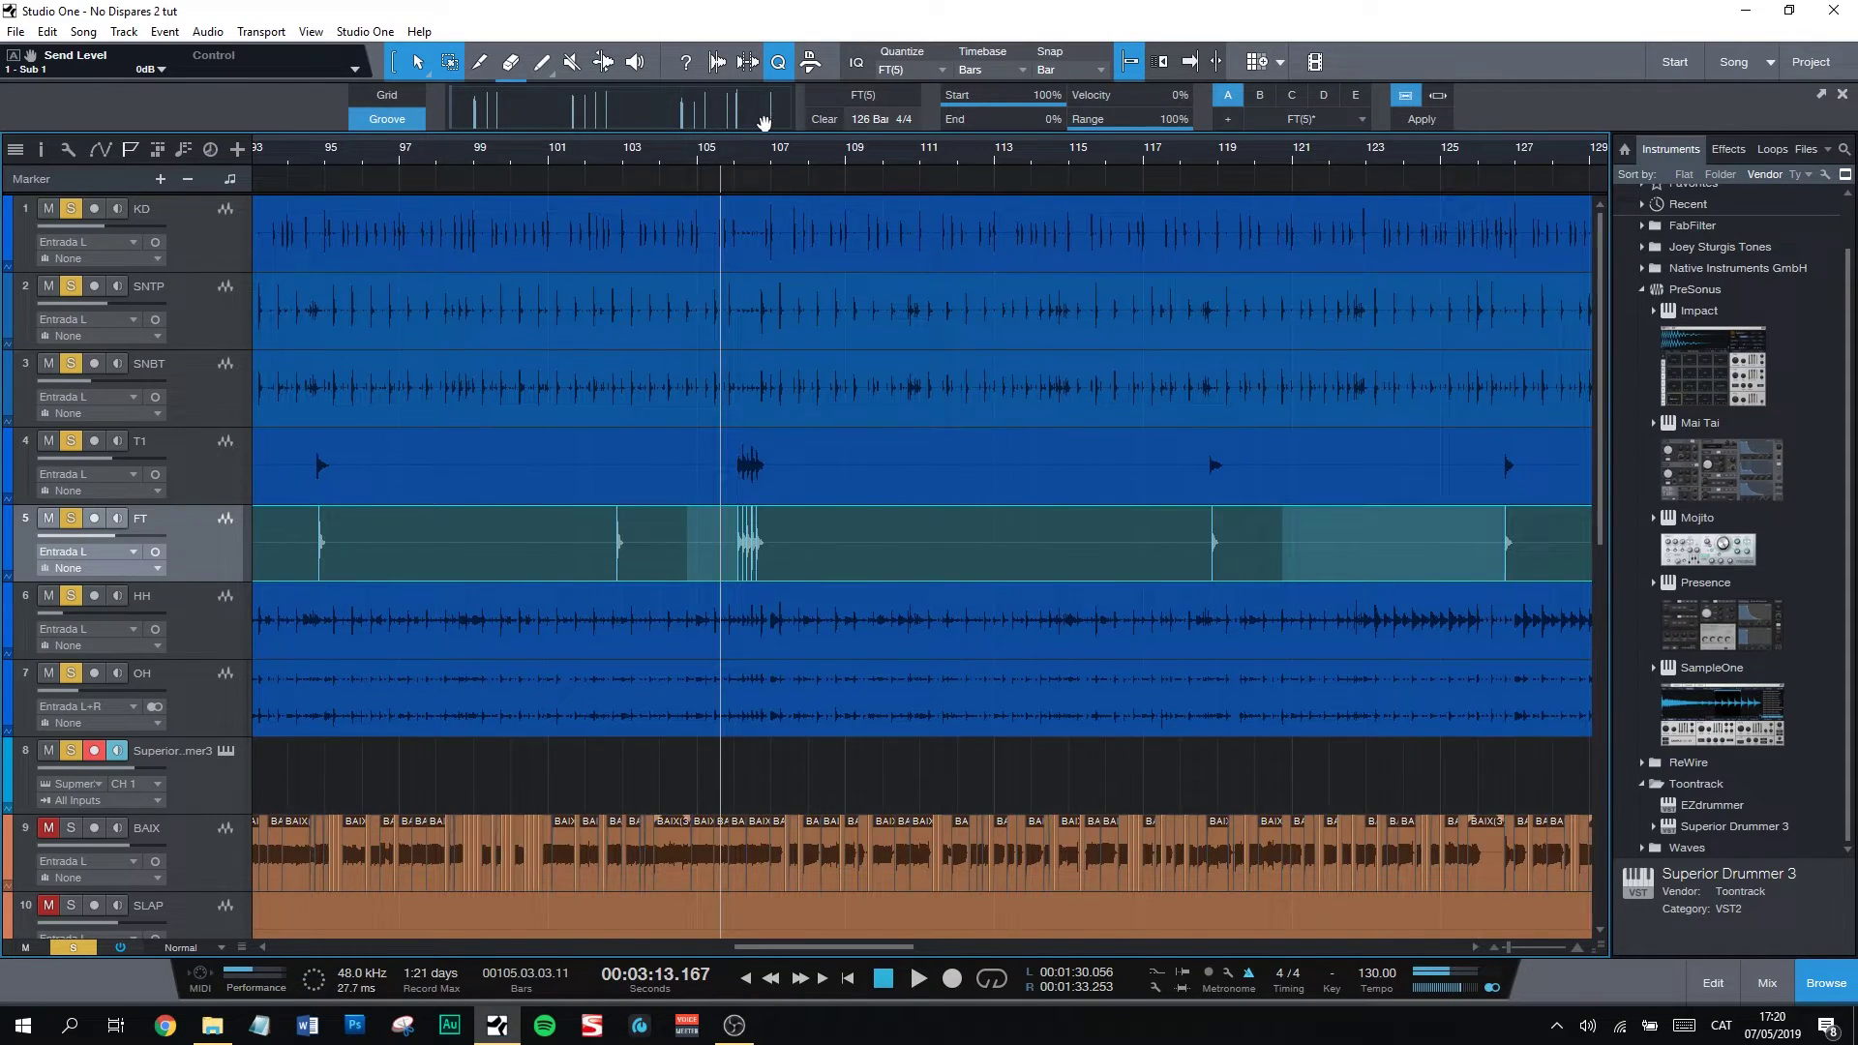
{"action": "key", "text": "z"}
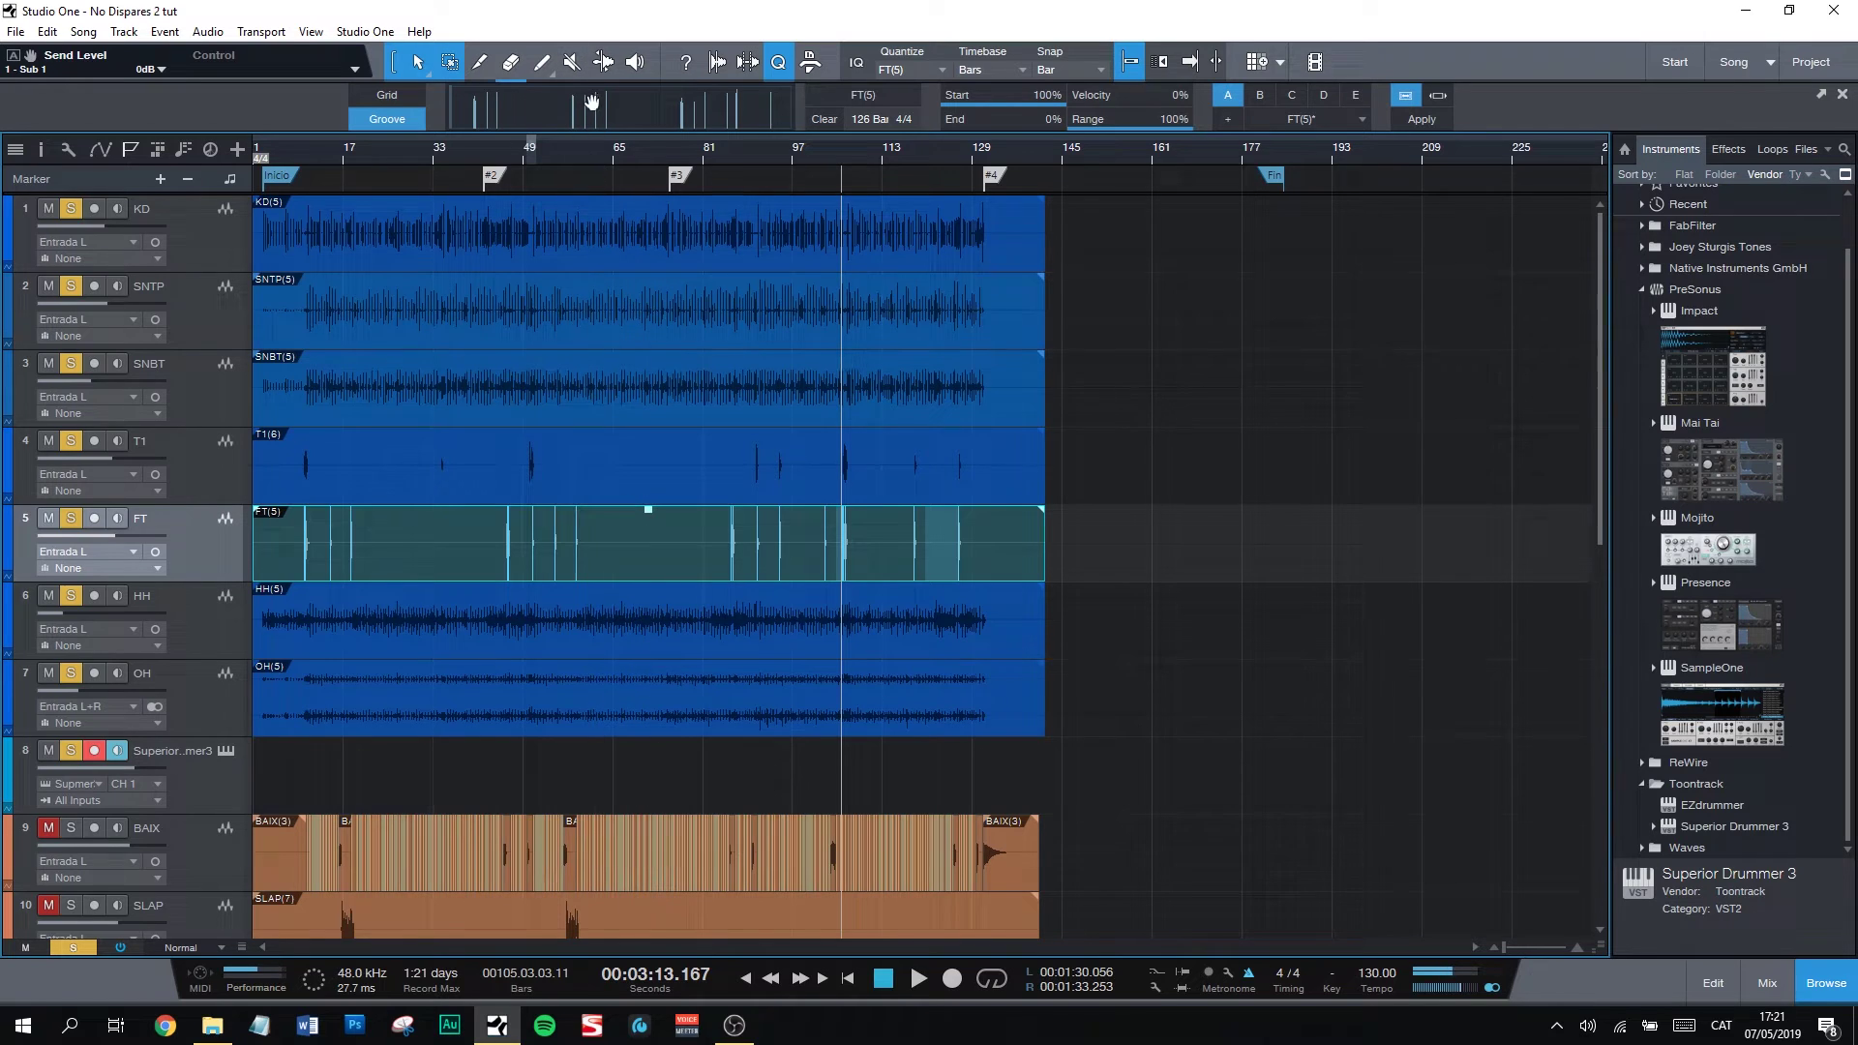
{"action": "left_click_drag", "start_coordinate": [599, 106], "coordinate": [261, 759]}
Step: Show the FT(5) part with SD3 drum map names and transpose its notes to G1, FT 2: Center
{"action": "double_click", "coordinate": [261, 758]}
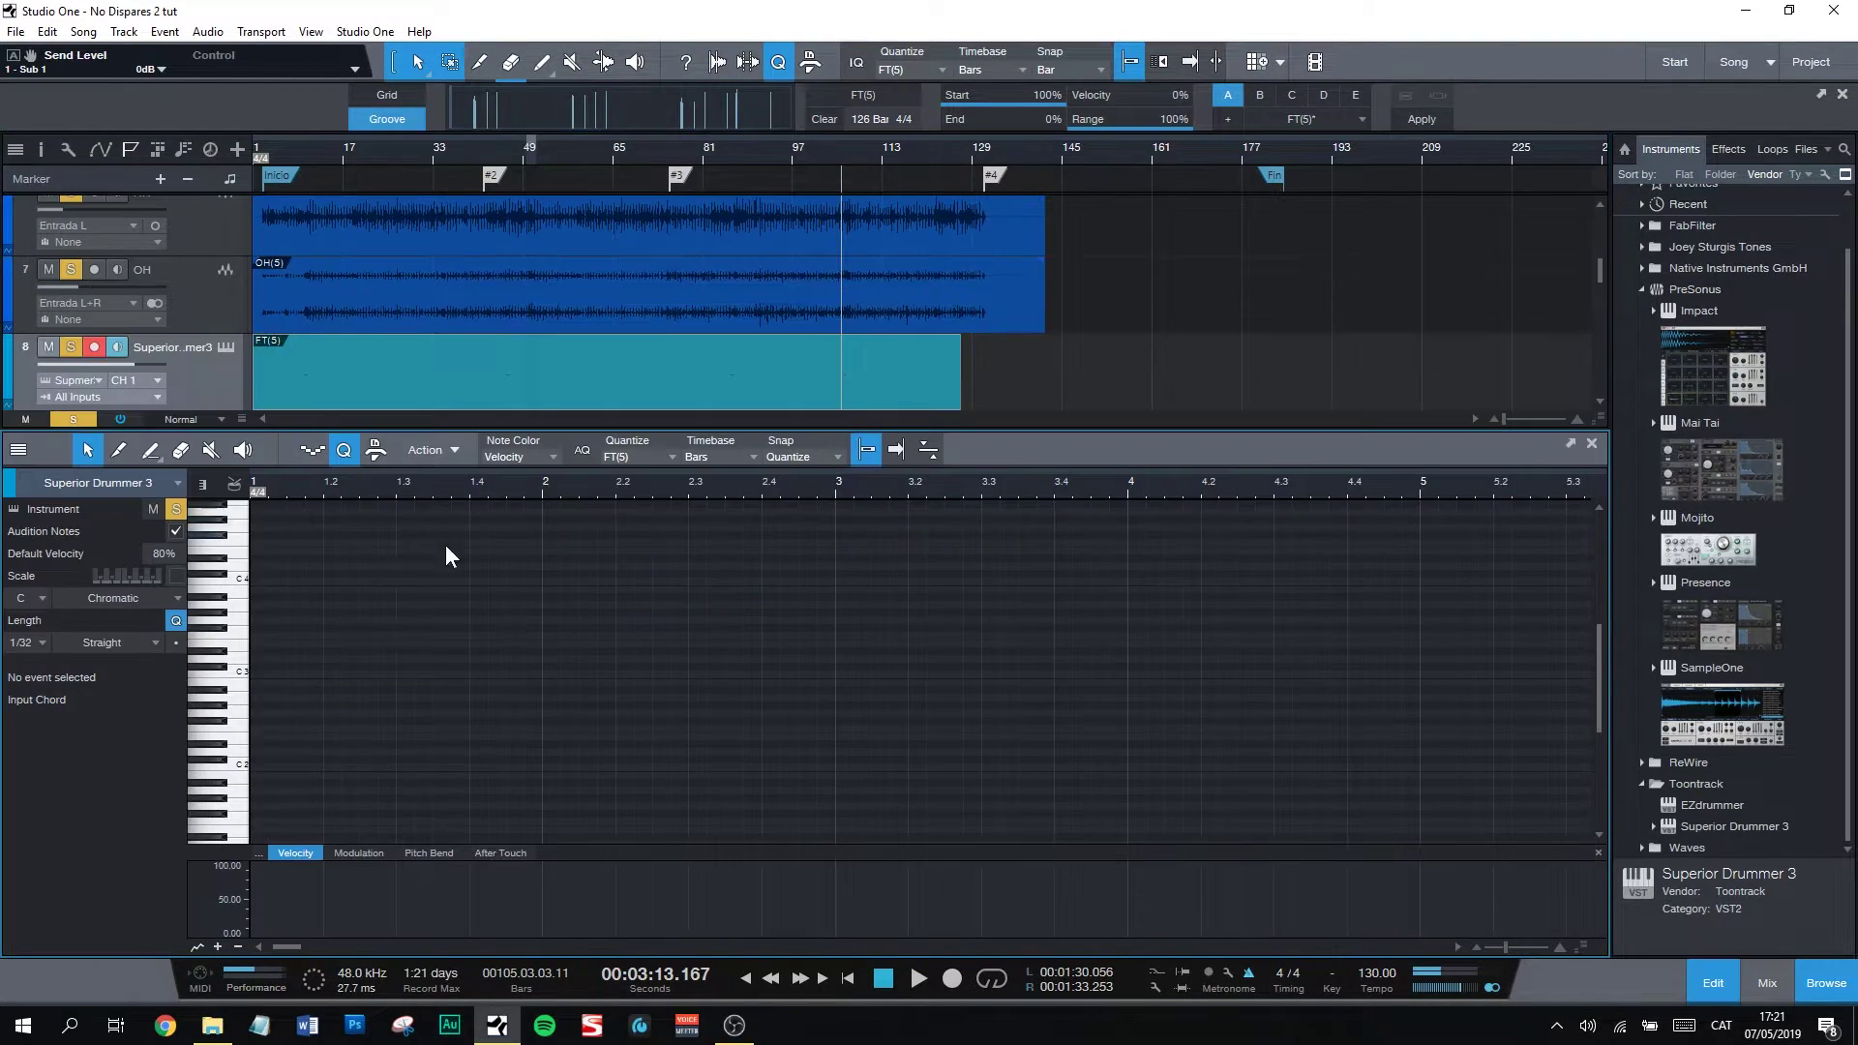
{"action": "left_click", "coordinate": [235, 479]}
{"action": "key", "text": "shift+f"}
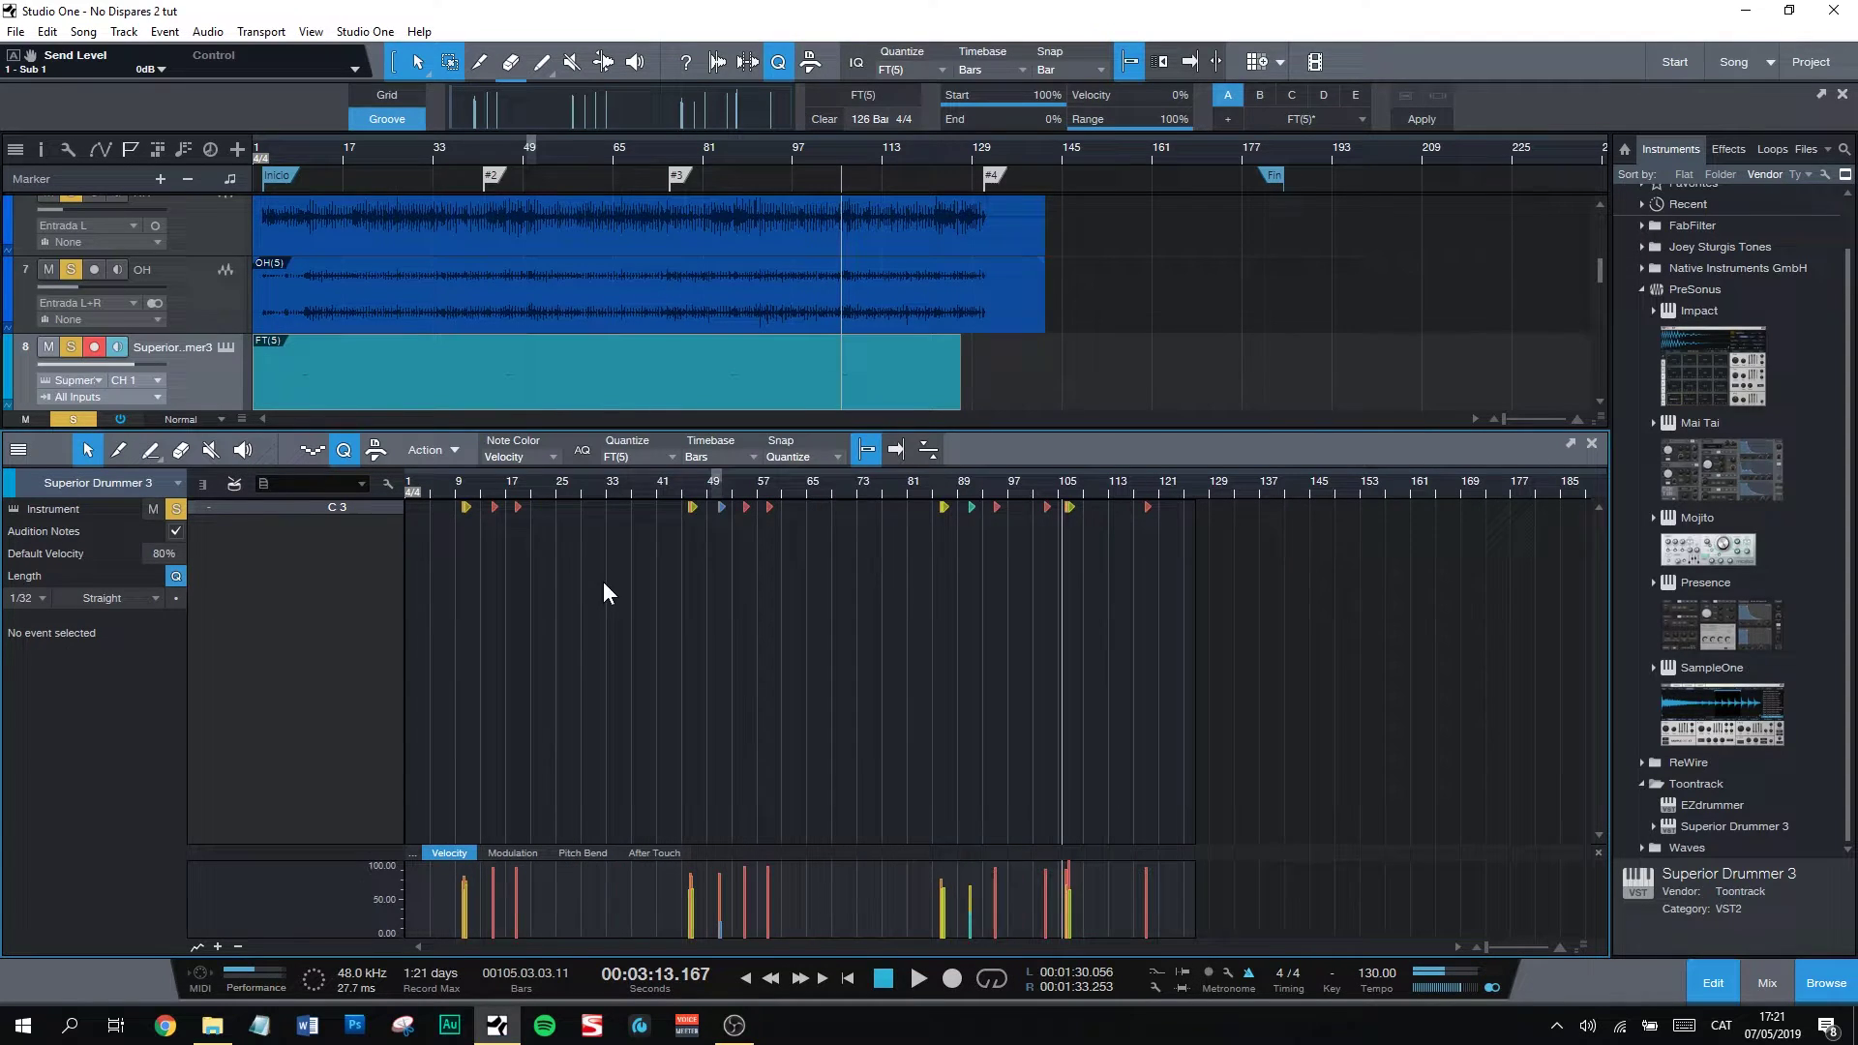
{"action": "left_click", "coordinate": [315, 526]}
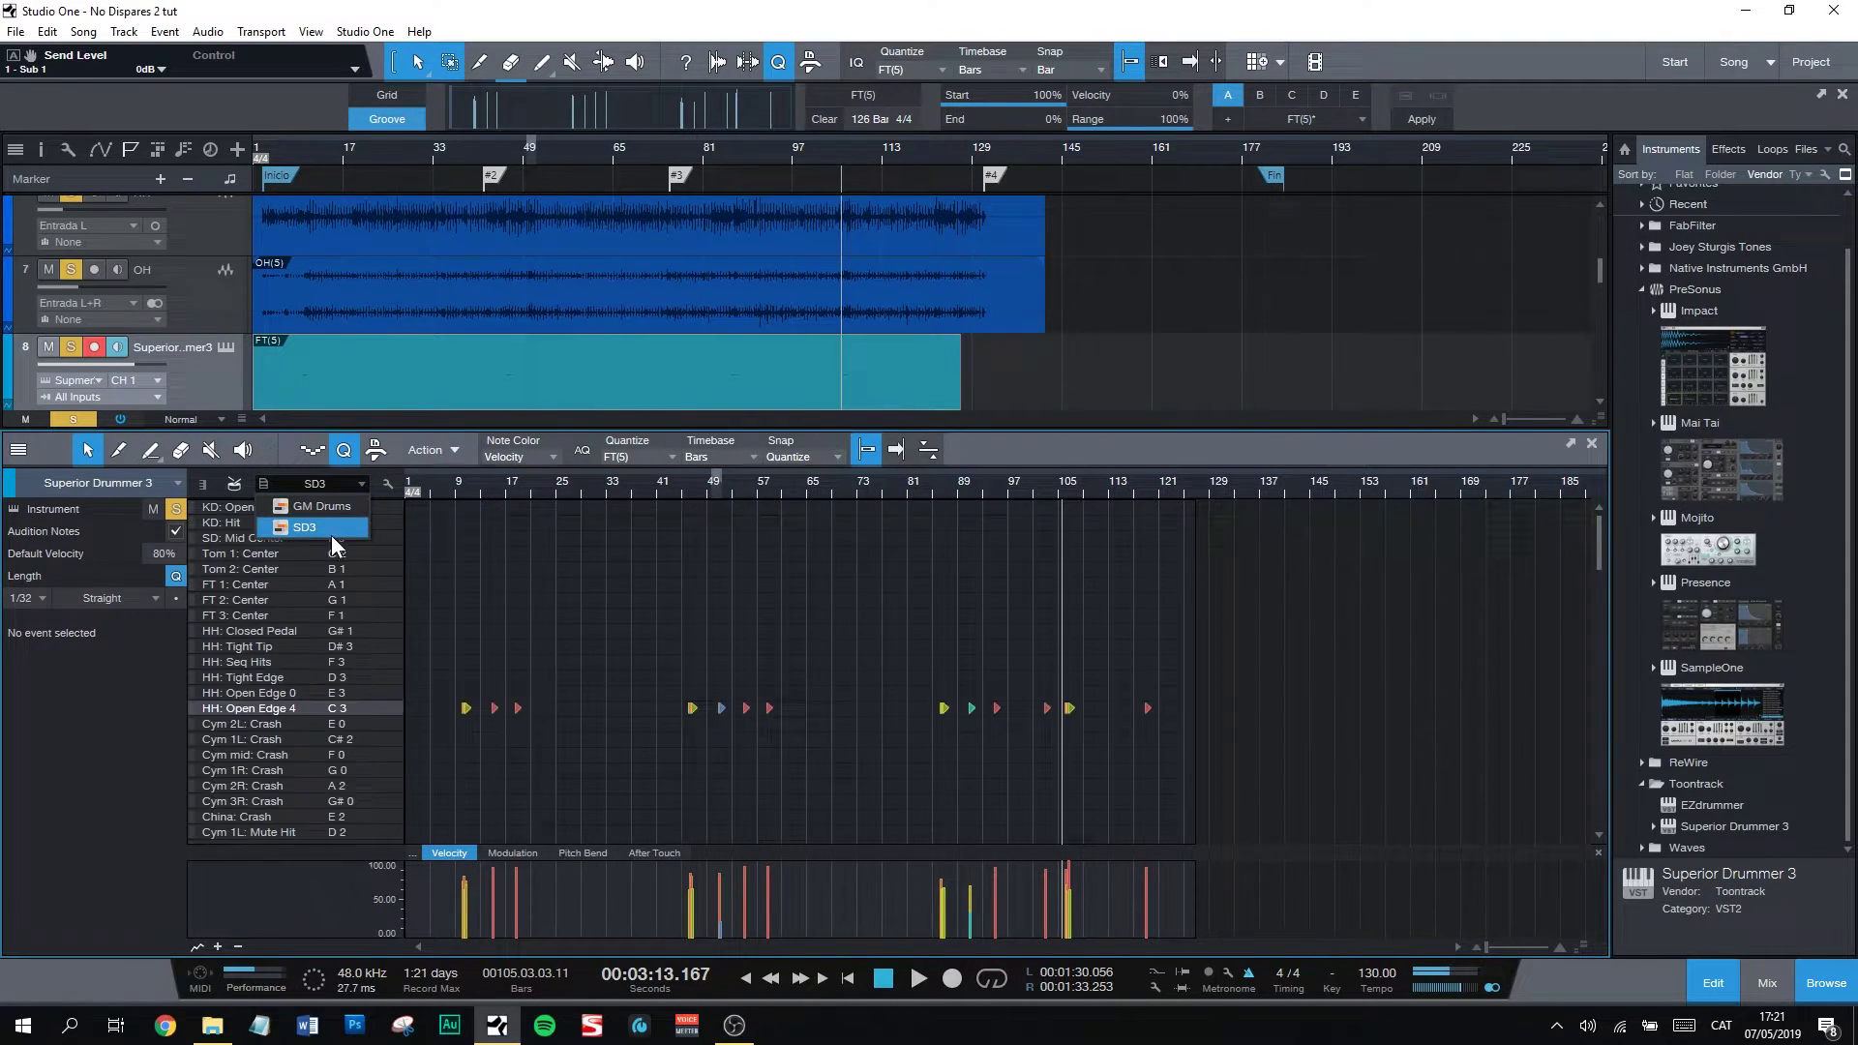
{"action": "left_click_drag", "start_coordinate": [439, 706], "coordinate": [1165, 704]}
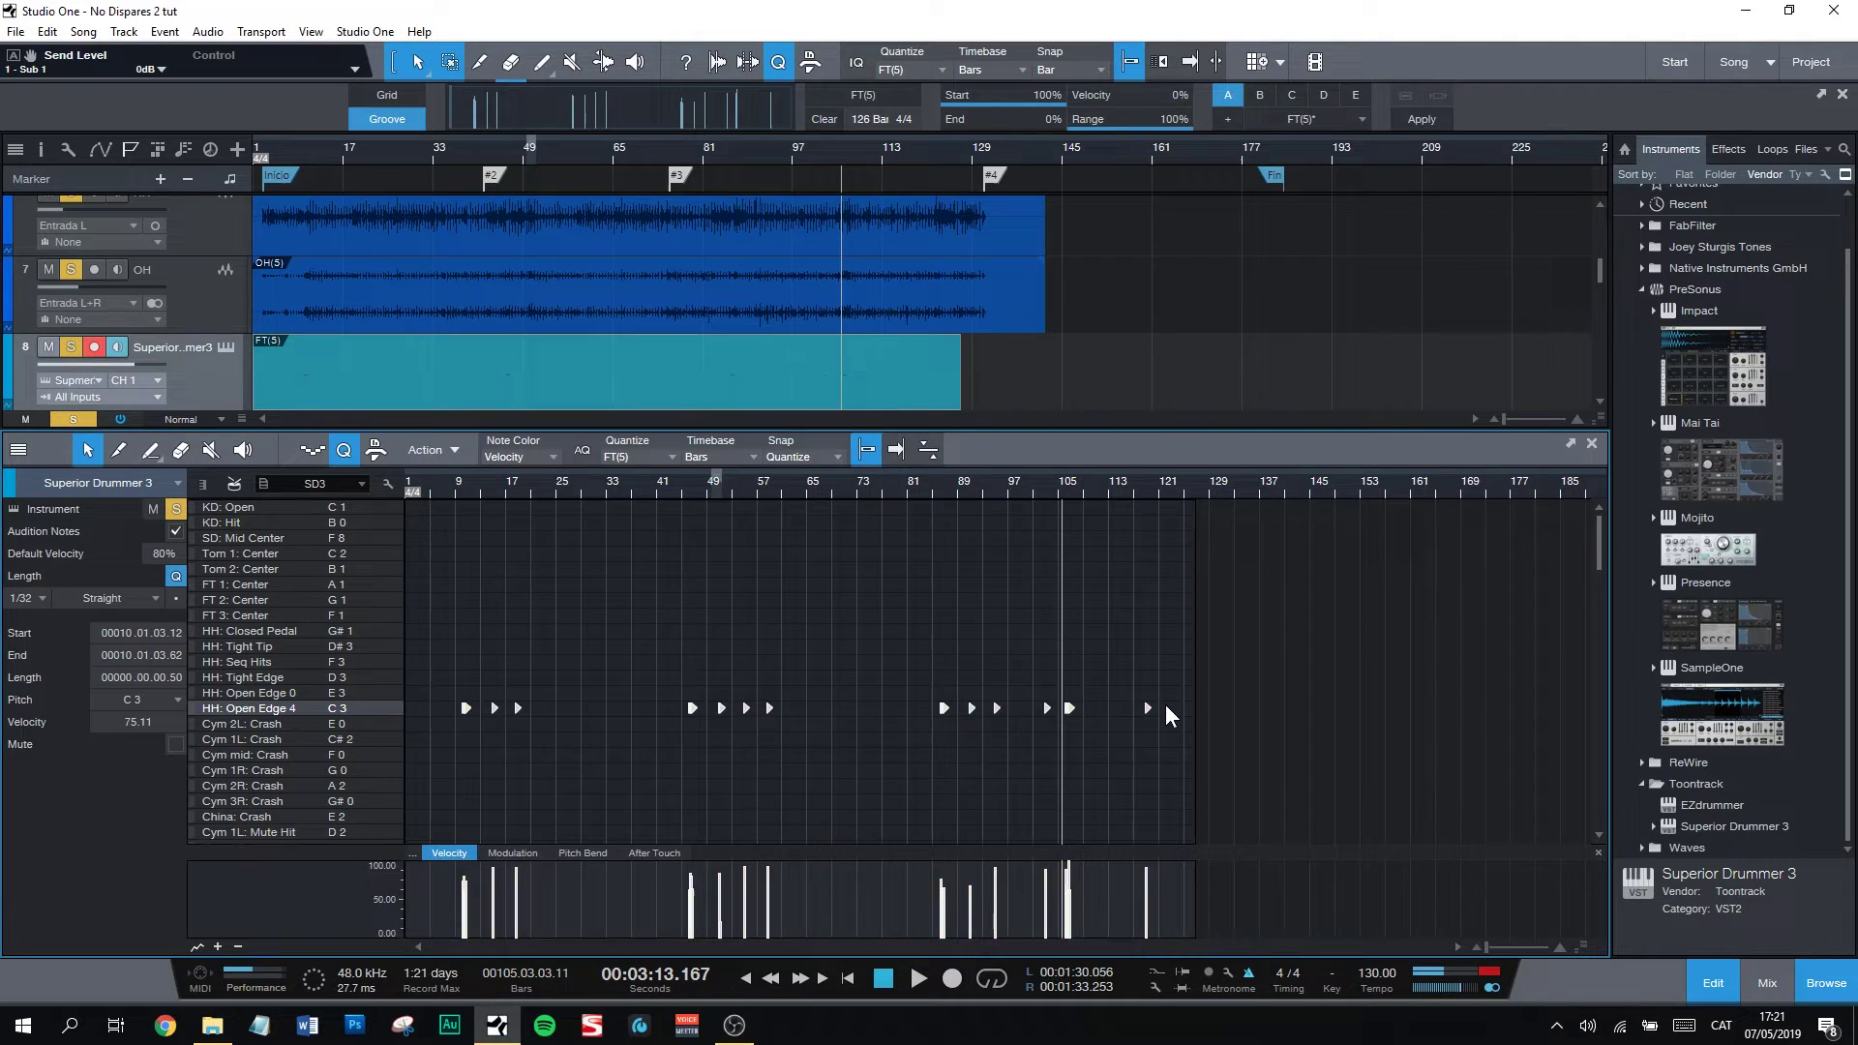
{"action": "key", "text": "Up"}
{"action": "key", "text": "Up"}
{"action": "key", "text": "Up"}
{"action": "key", "text": "Up"}
{"action": "key", "text": "Up"}
{"action": "key", "text": "Up"}
{"action": "key", "text": "Up"}
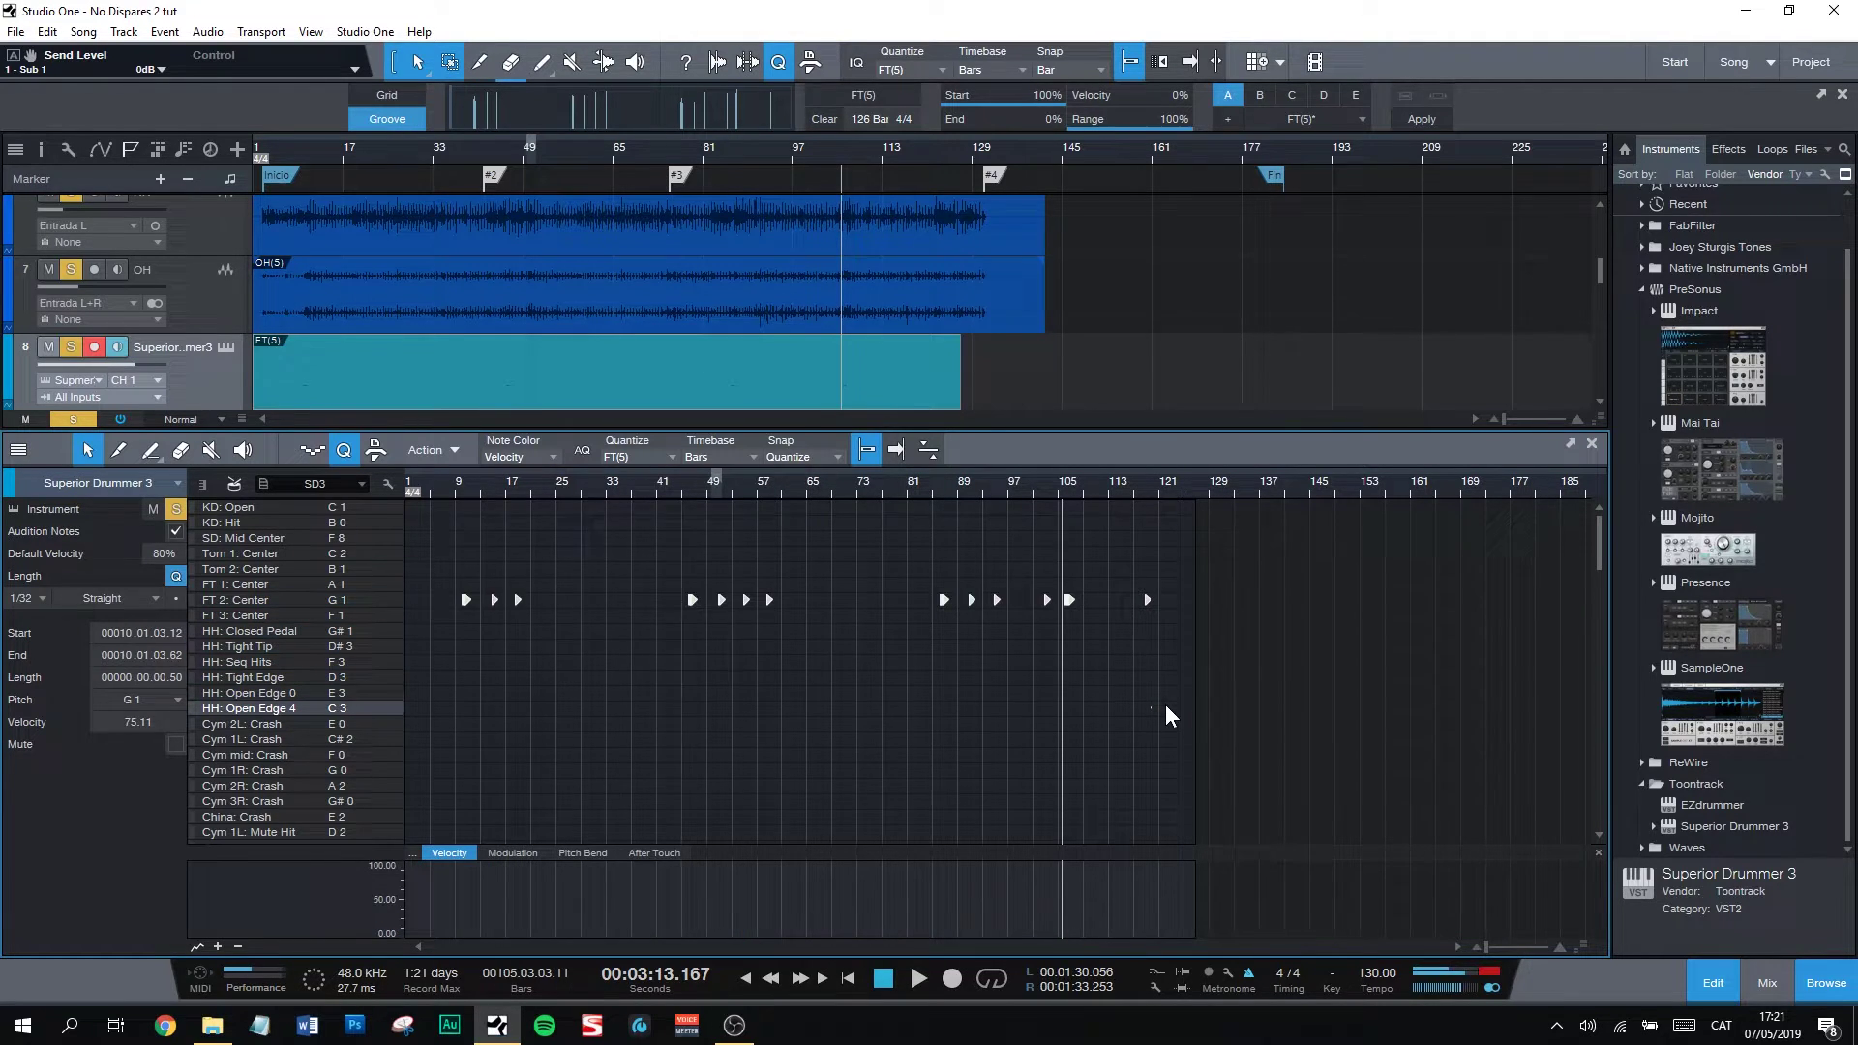
Step: Deselect the notes, mute the original FT audio track and close the note editor
{"action": "left_click", "coordinate": [1165, 705]}
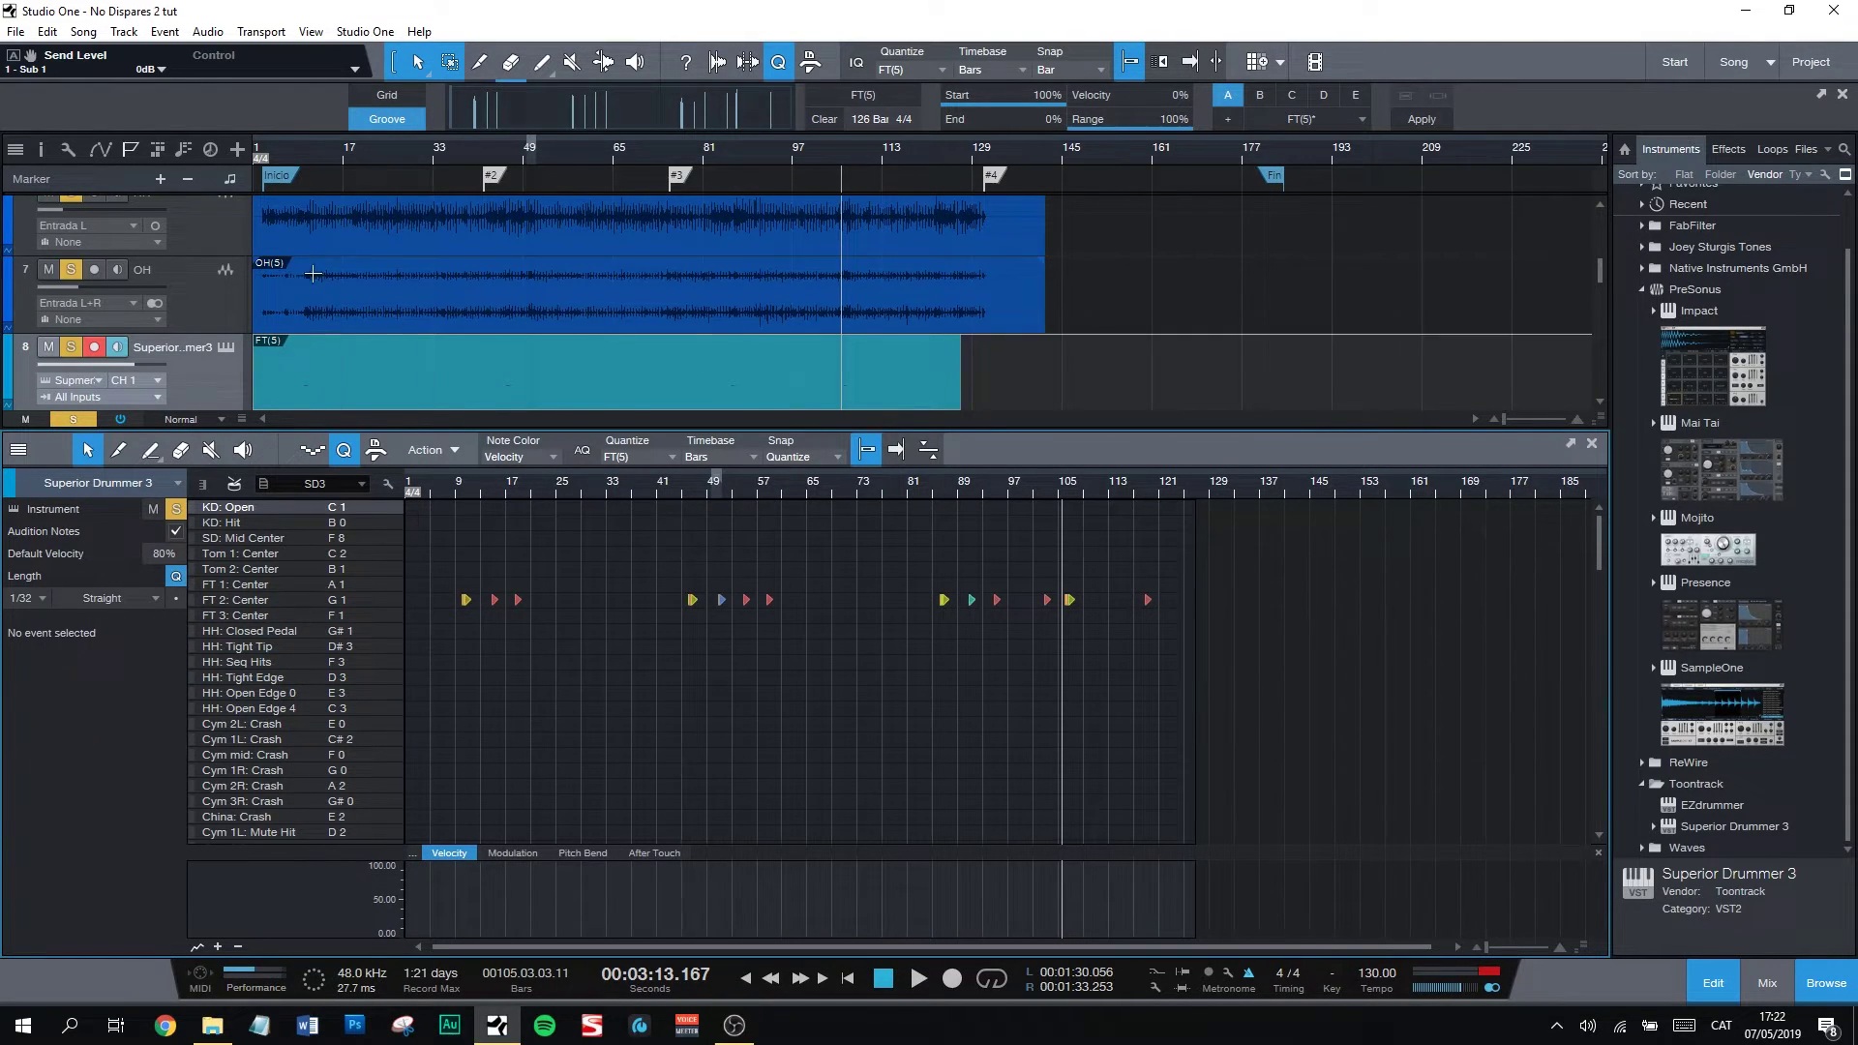
{"action": "scroll", "coordinate": [623, 383], "scroll_direction": "up", "scroll_amount": 3}
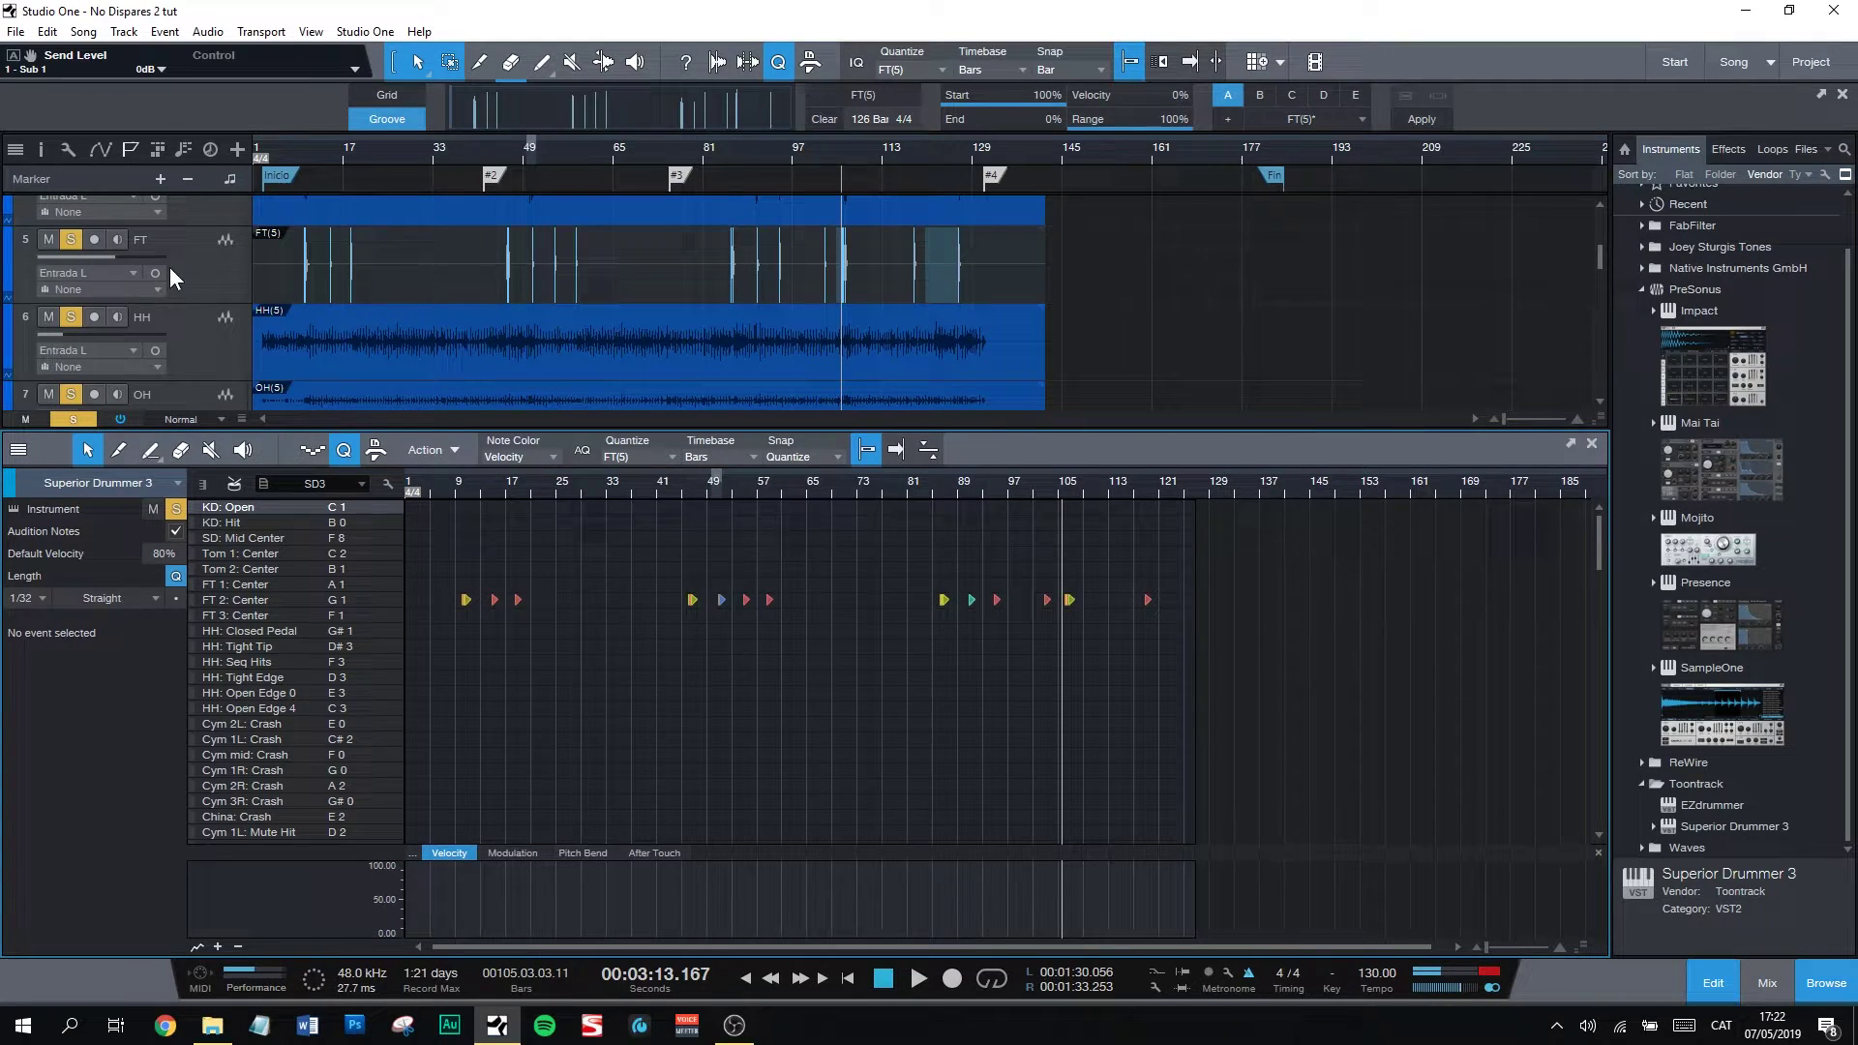
{"action": "left_click", "coordinate": [198, 269]}
{"action": "left_click", "coordinate": [48, 239]}
{"action": "left_click", "coordinate": [67, 239]}
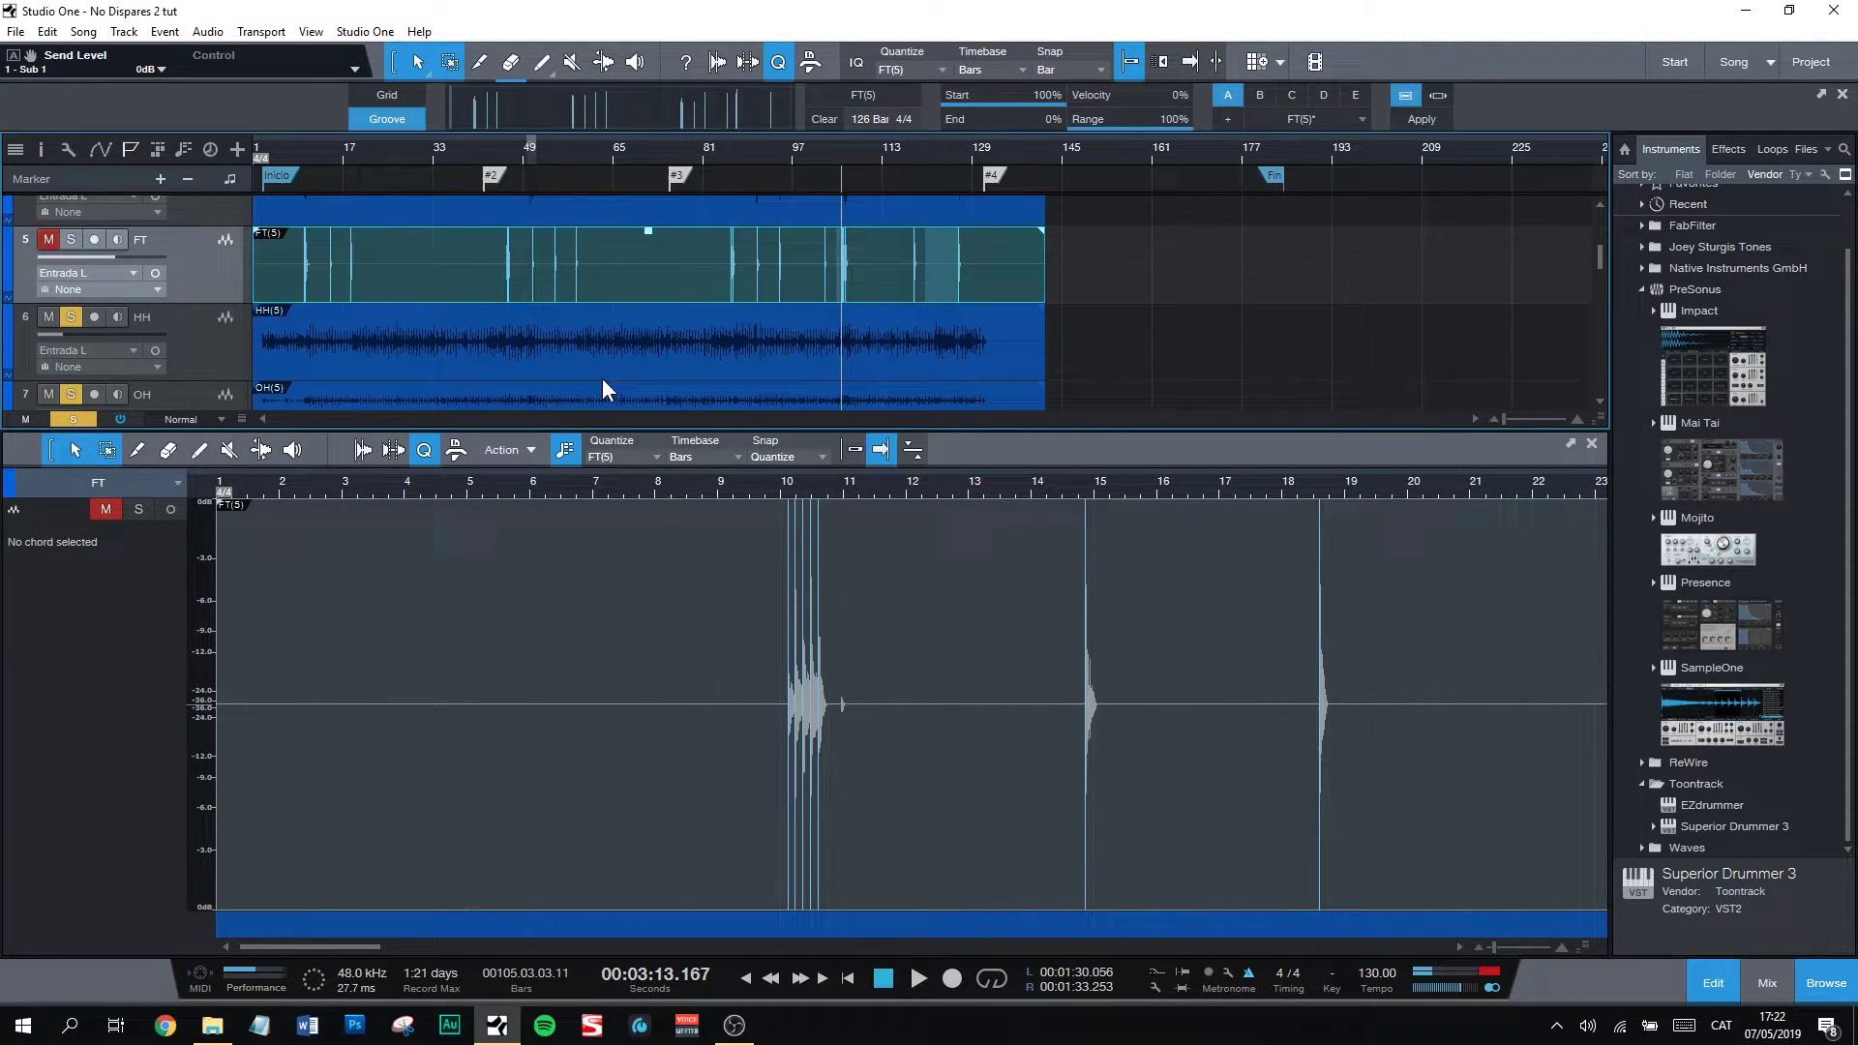
{"action": "scroll", "coordinate": [701, 308], "scroll_direction": "down", "scroll_amount": 2}
{"action": "key", "text": "F2"}
{"action": "scroll", "coordinate": [851, 147], "scroll_direction": "up", "scroll_amount": 10}
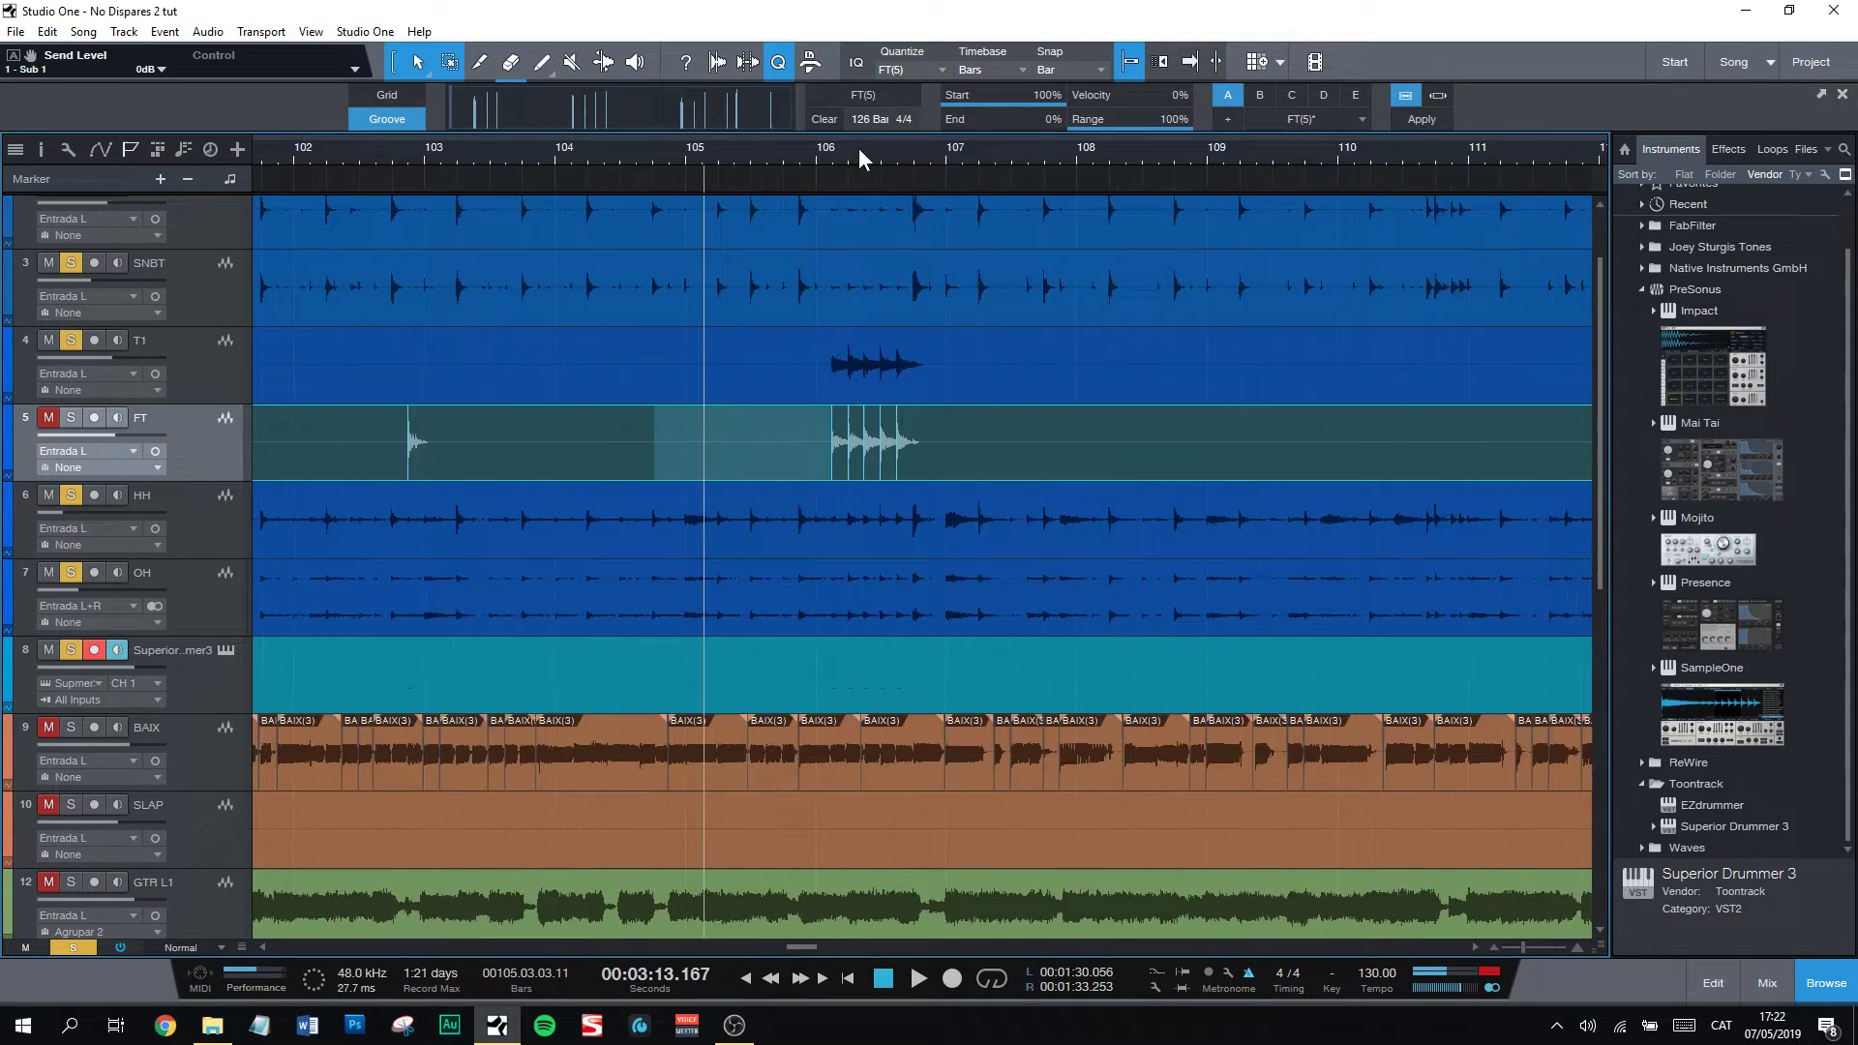
Step: Play back, soloing Superior Drummer and then the FT track to compare, then unmute FT
{"action": "key", "text": "space"}
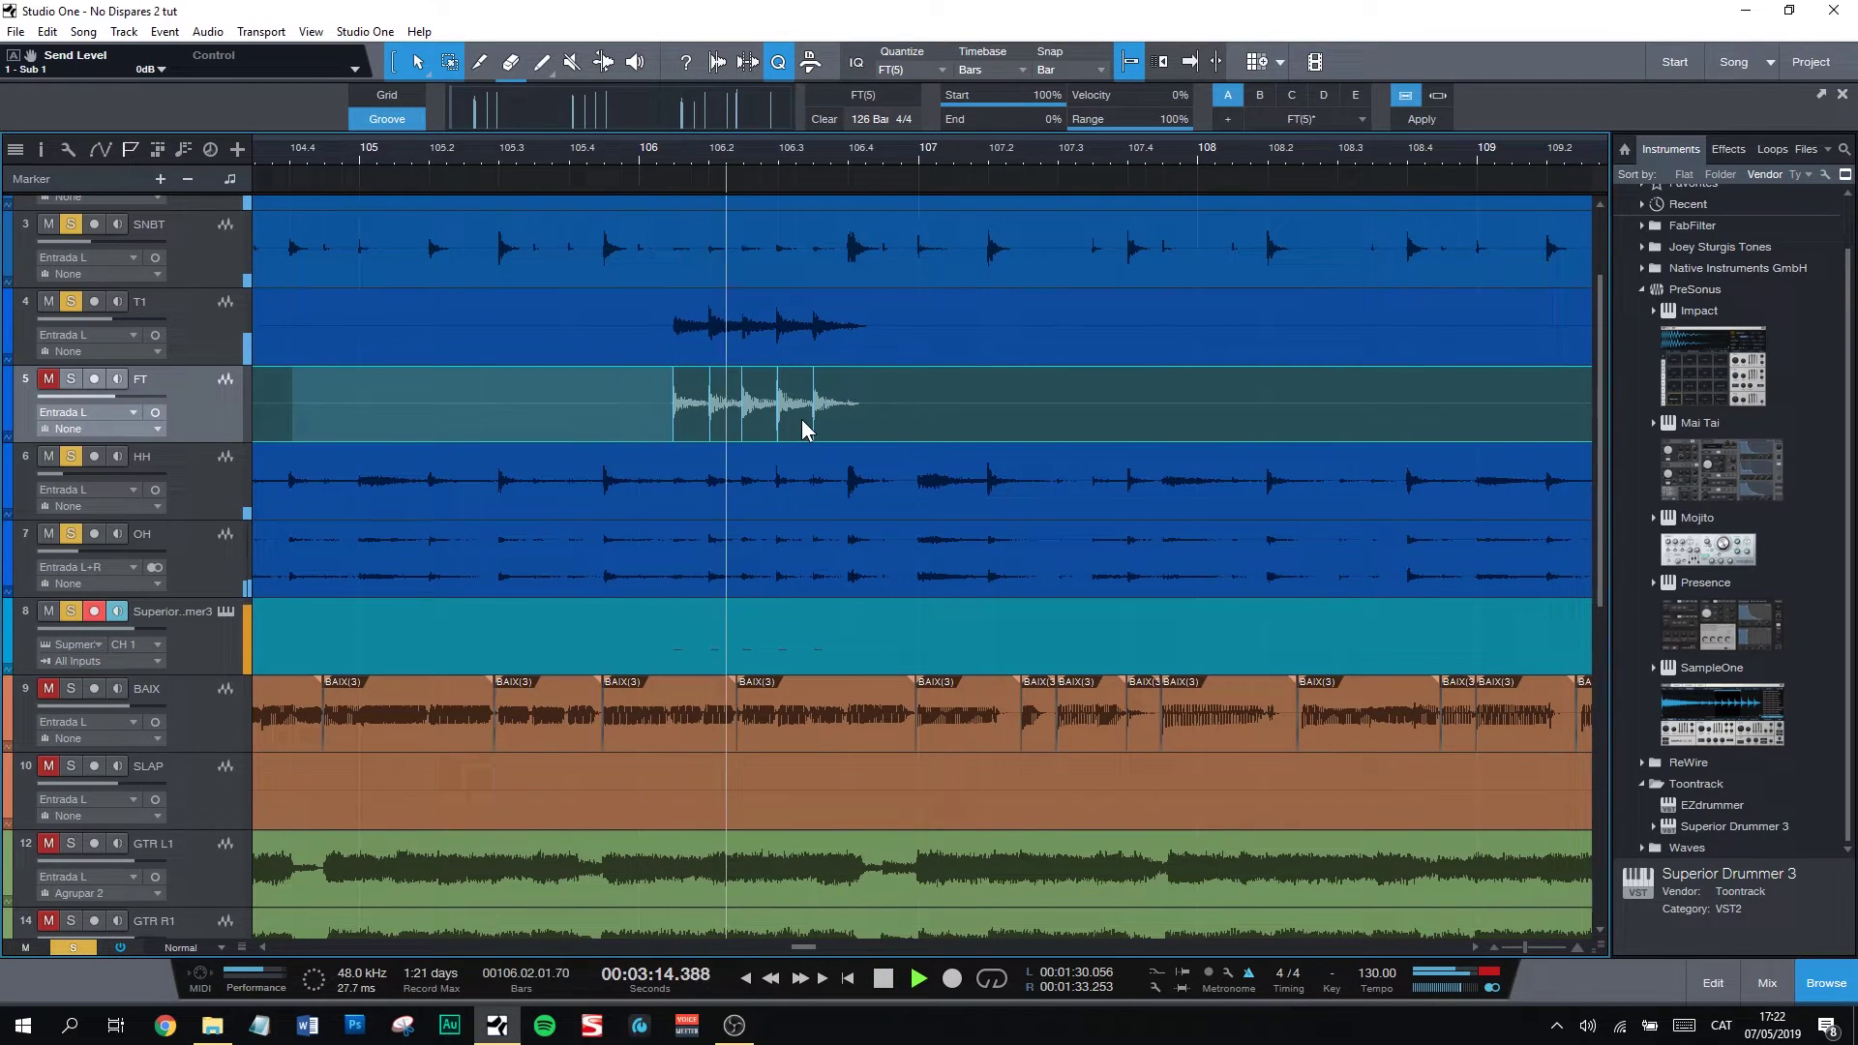
{"action": "key", "text": "space"}
{"action": "key", "text": "space"}
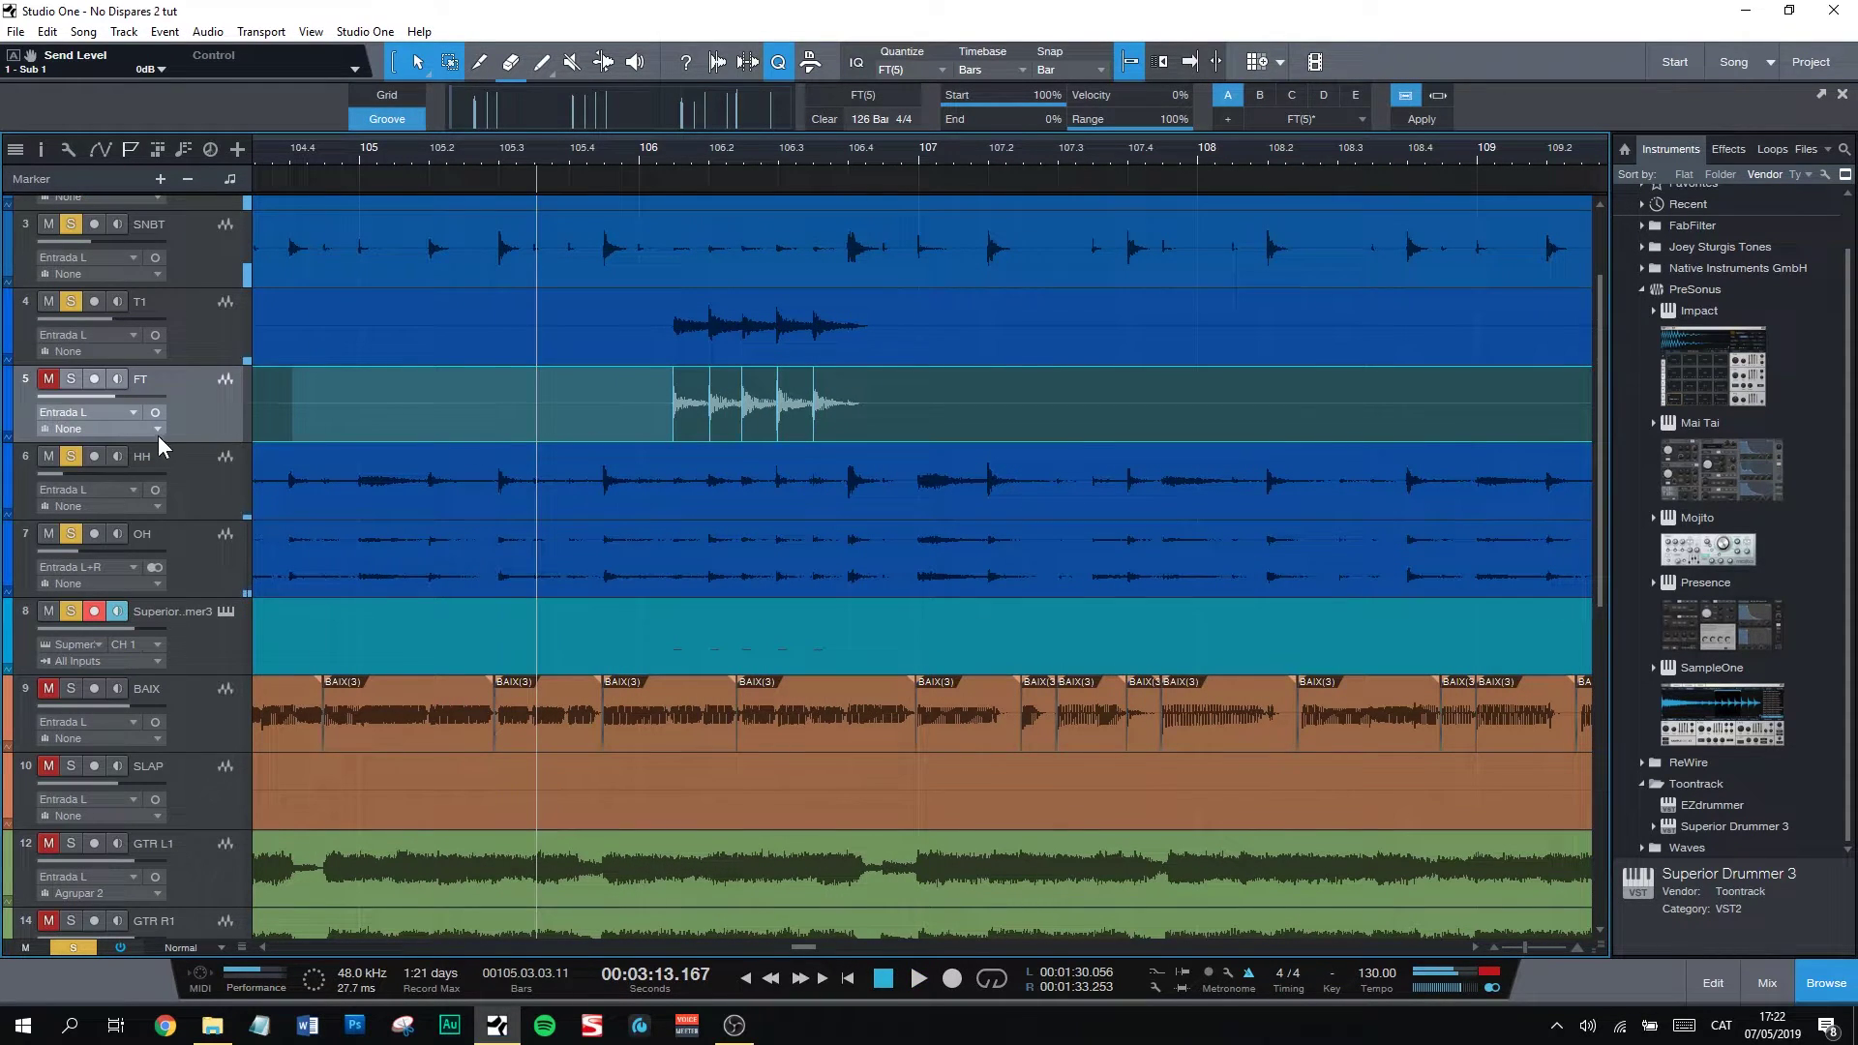
{"action": "left_click", "coordinate": [70, 611], "text": "ctrl"}
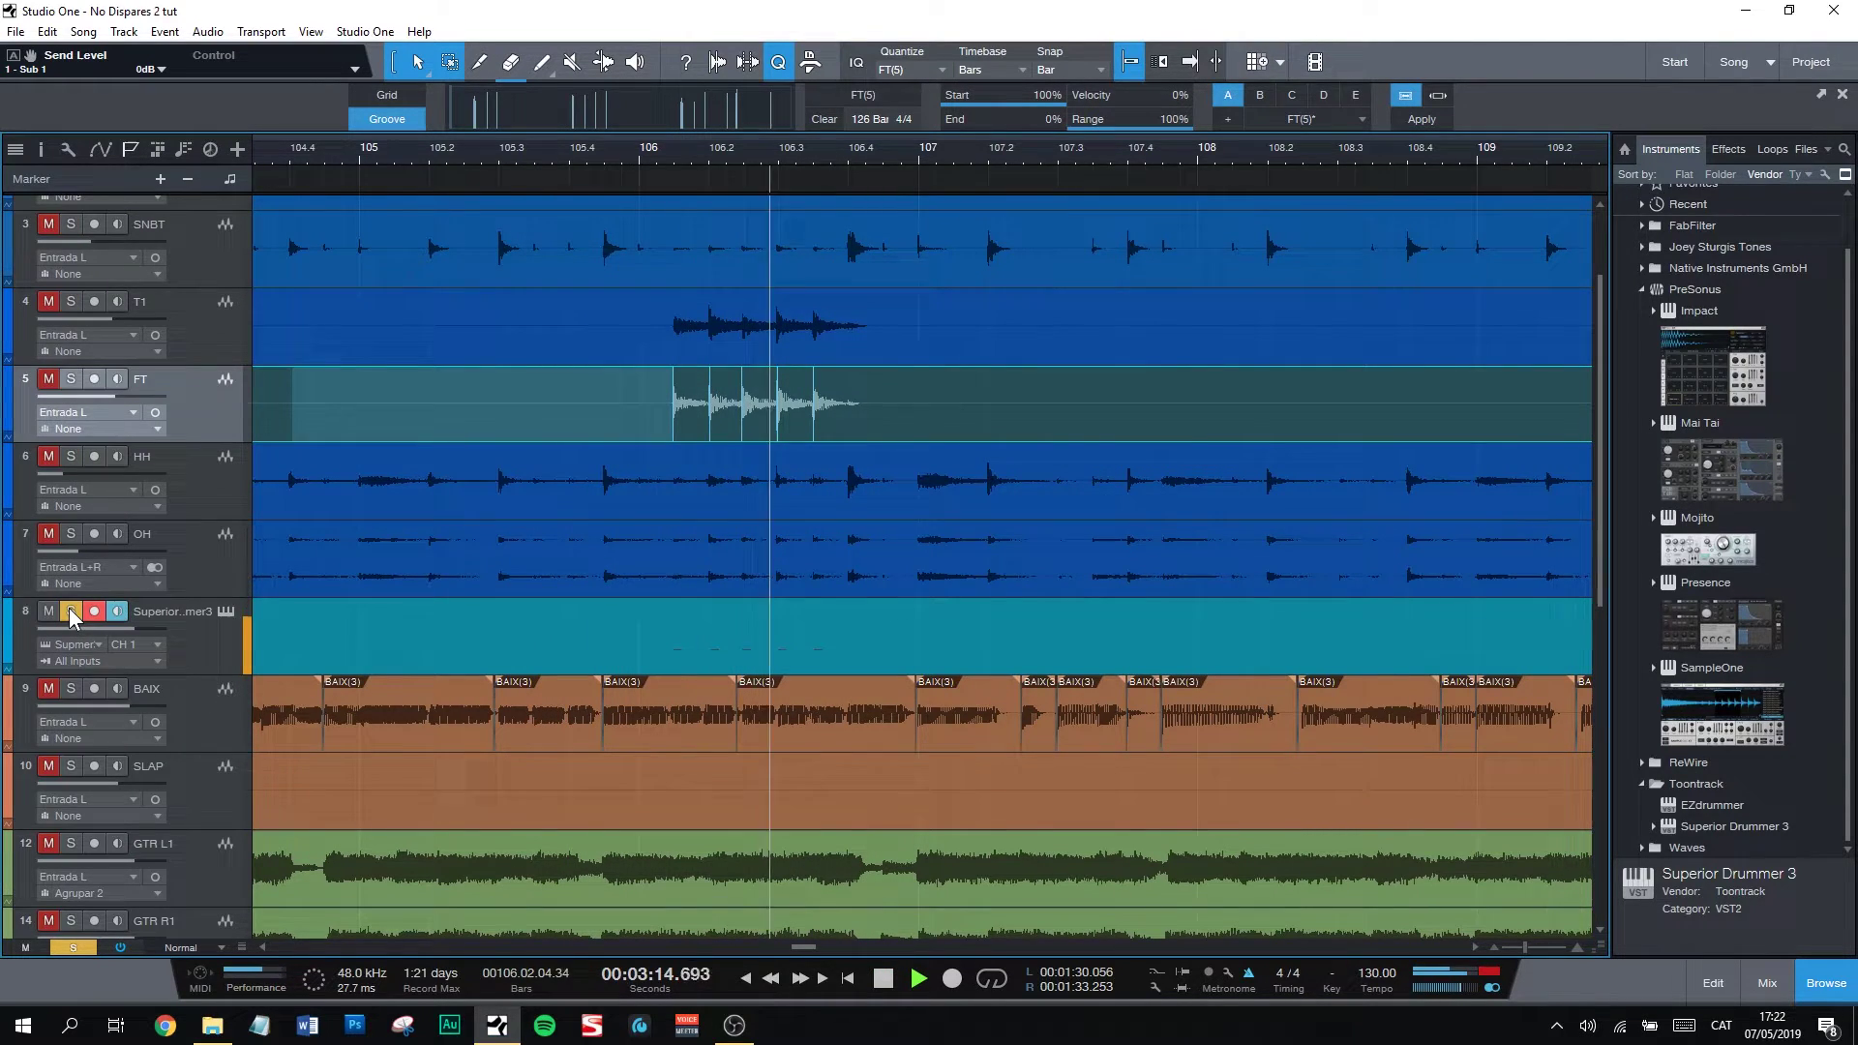
{"action": "left_click", "coordinate": [68, 608]}
{"action": "left_click", "coordinate": [69, 378]}
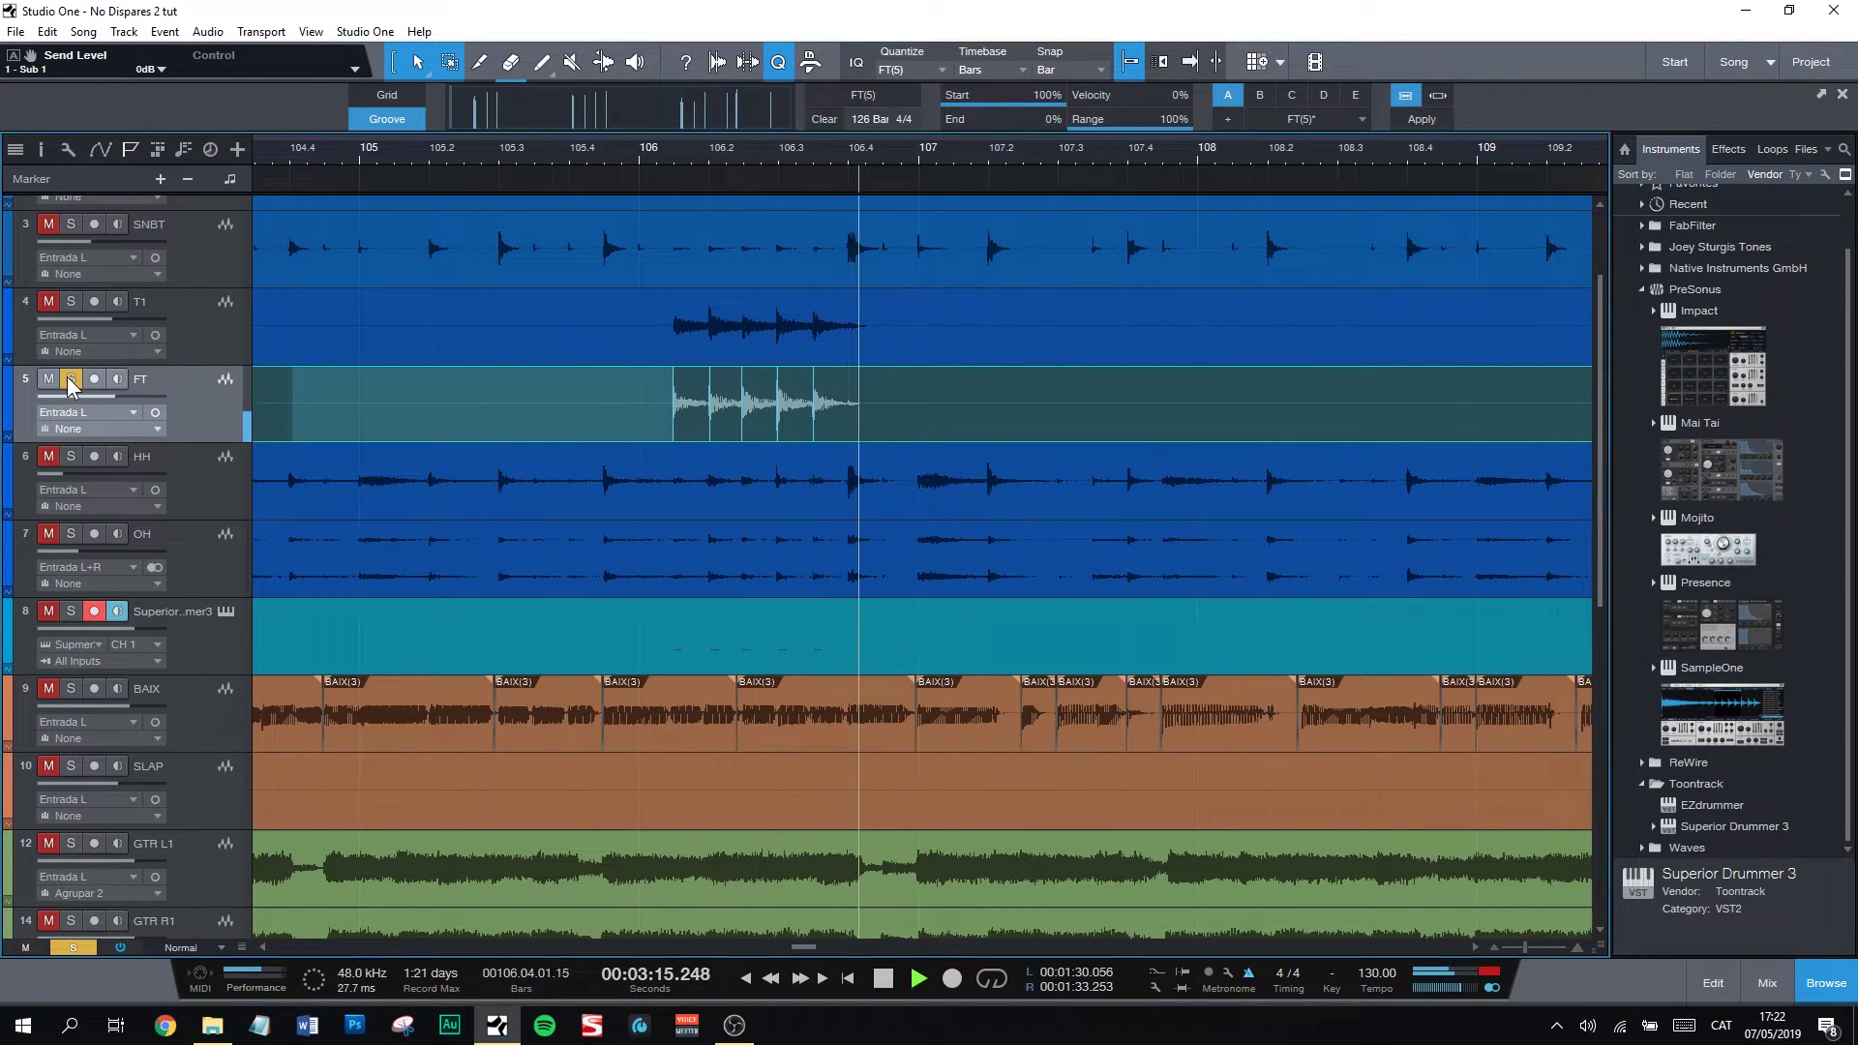
{"action": "left_click", "coordinate": [70, 379]}
{"action": "left_click", "coordinate": [48, 378]}
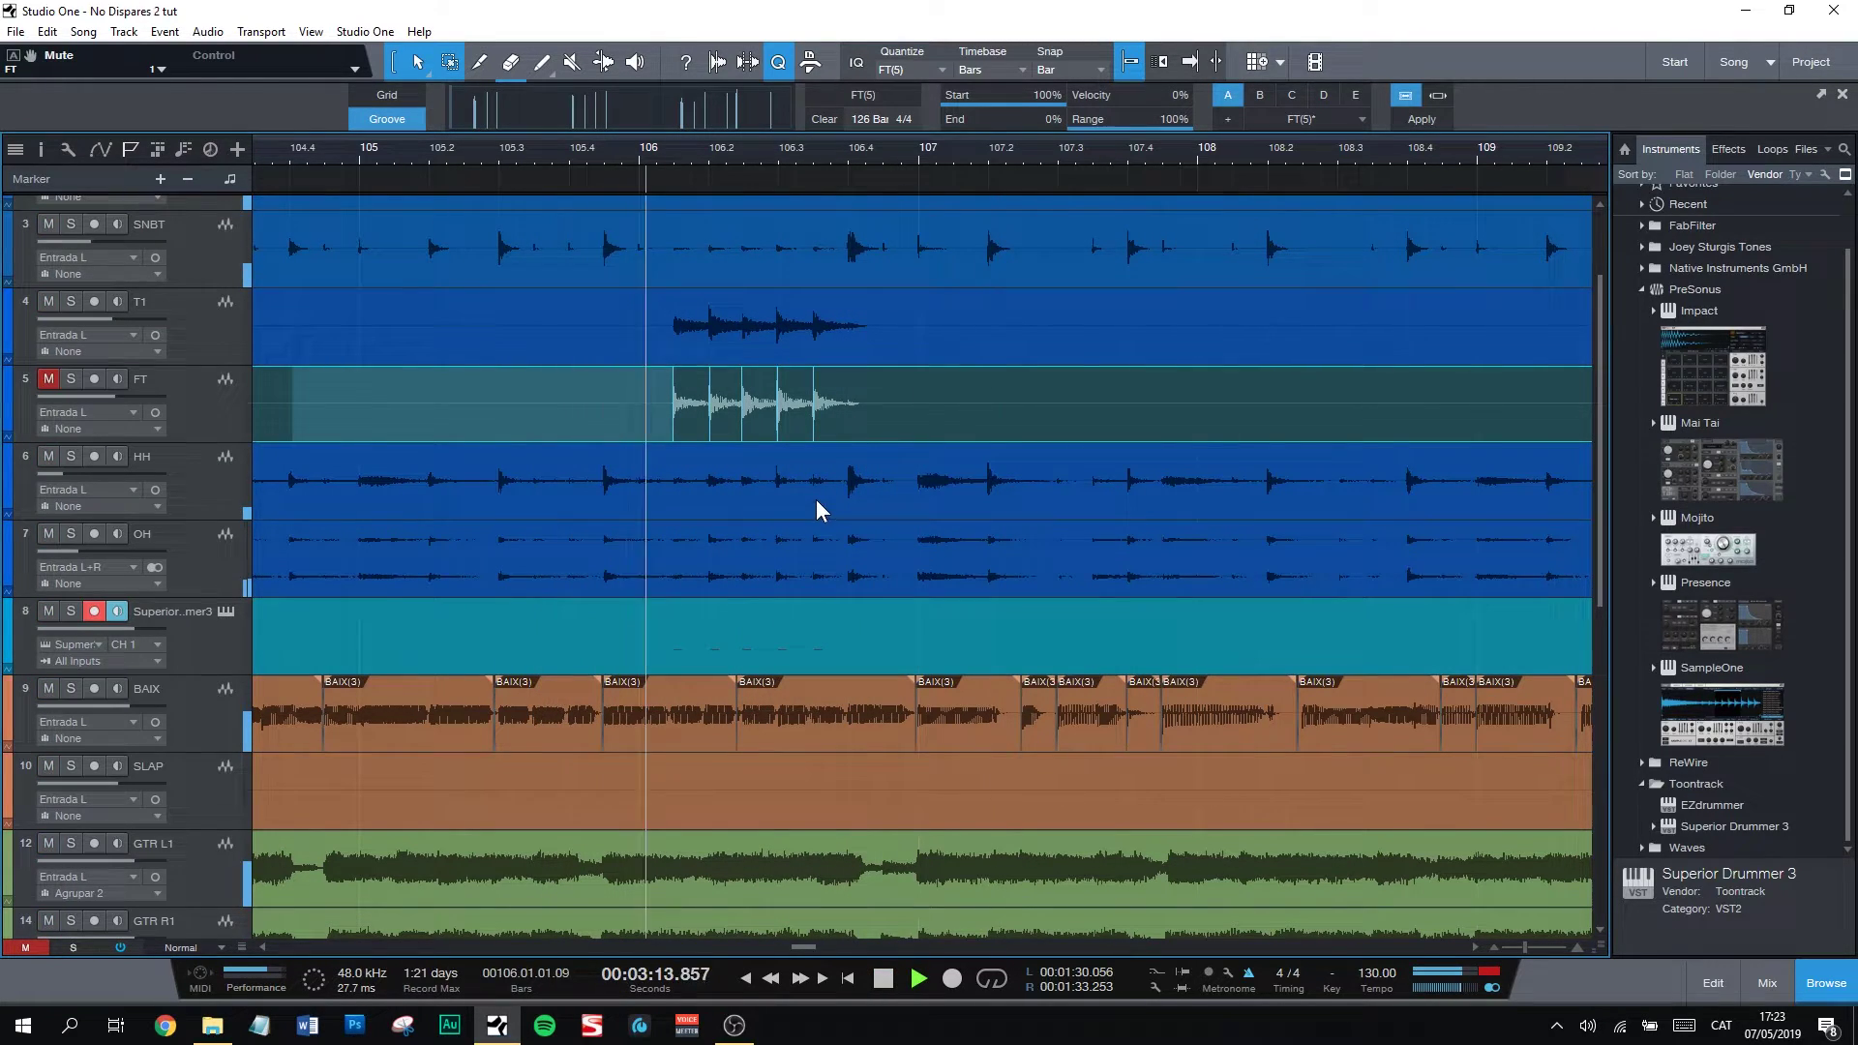
{"action": "left_click", "coordinate": [53, 377]}
Step: Play the original floor tom with Superior Drummer muted, then unmute Superior Drummer
{"action": "key", "text": "space"}
{"action": "left_click", "coordinate": [50, 607]}
{"action": "key", "text": "space"}
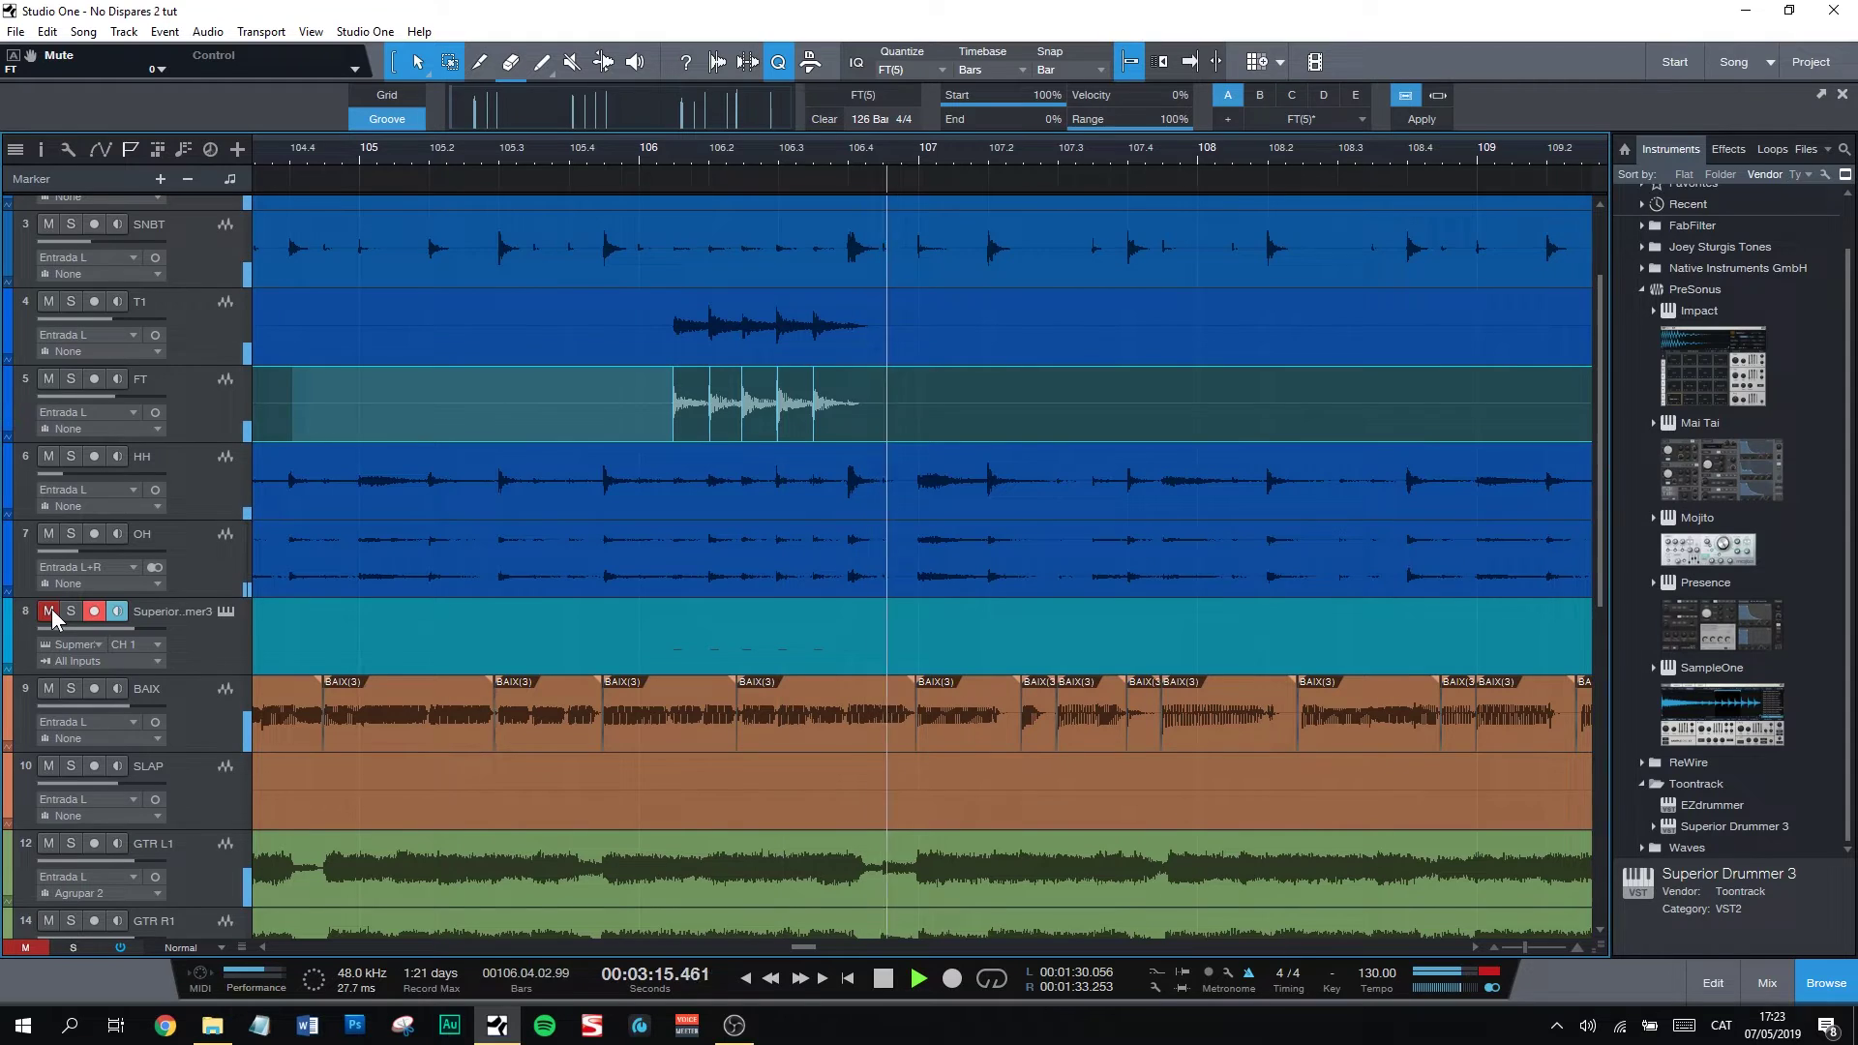
{"action": "key", "text": "space"}
{"action": "left_click", "coordinate": [50, 608]}
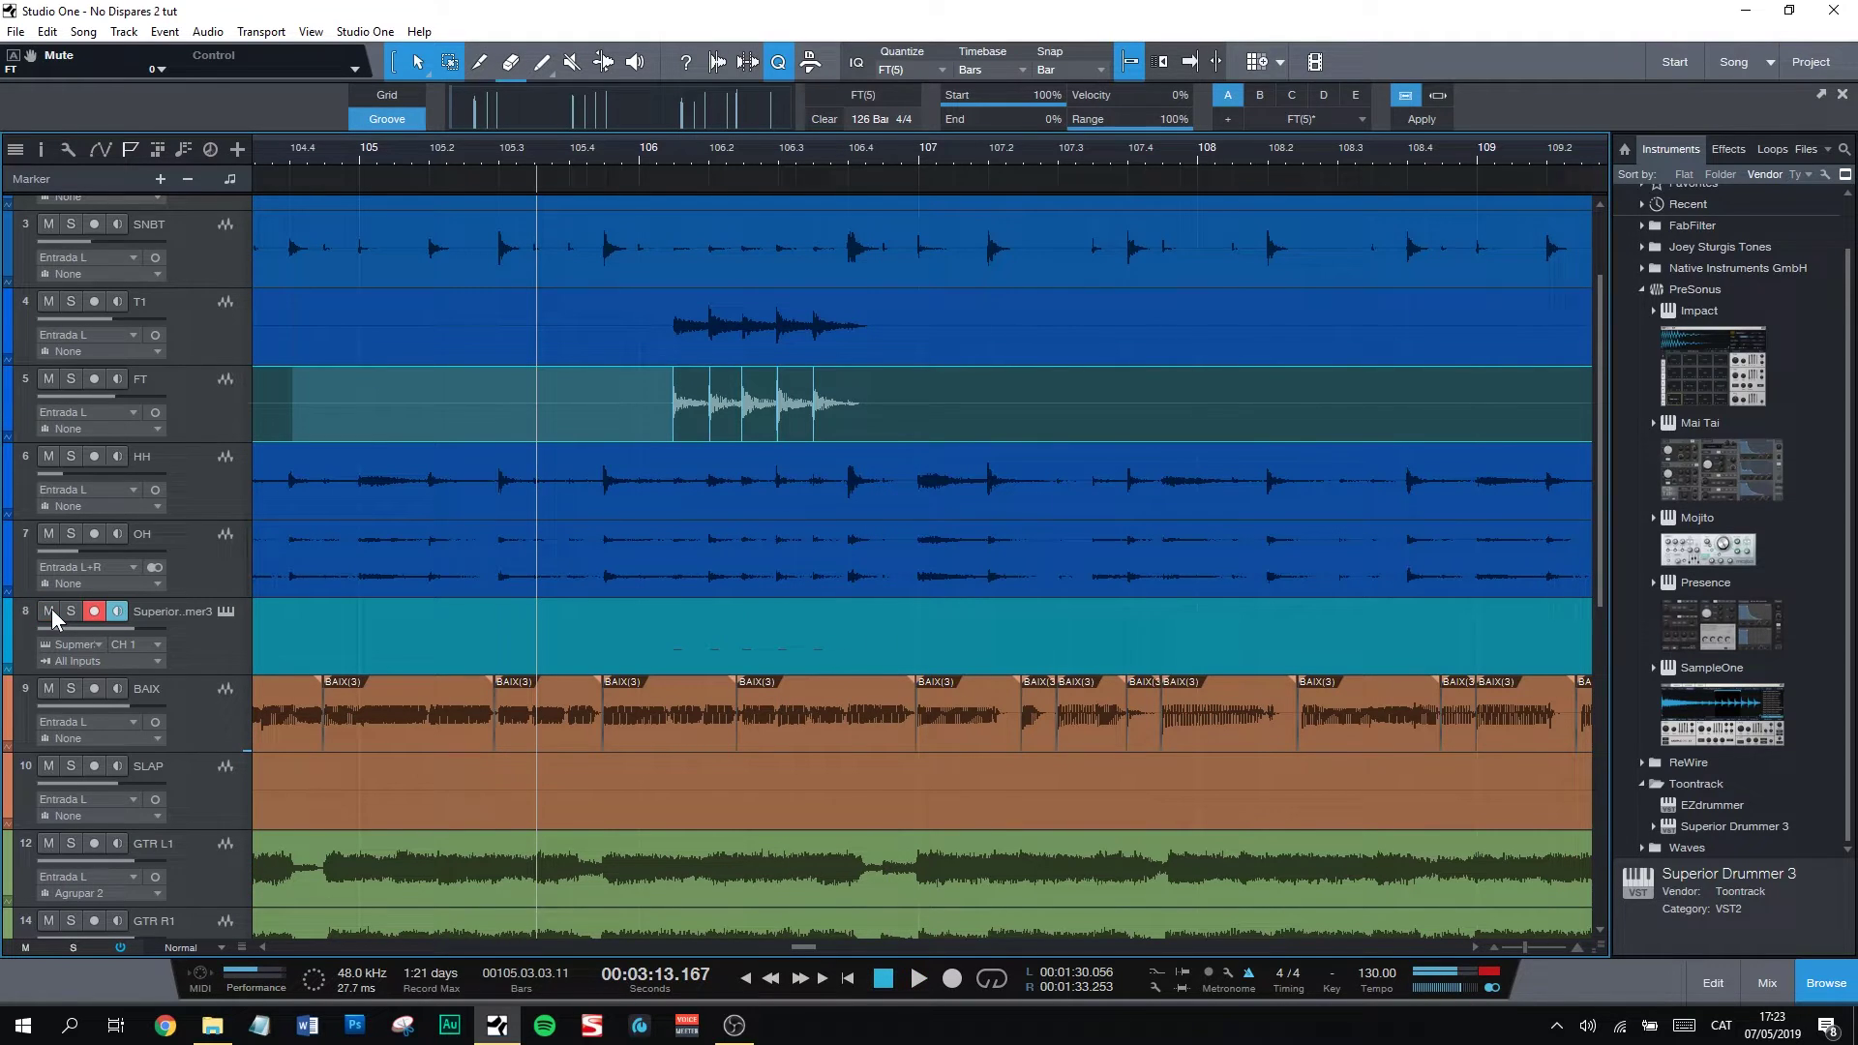
Step: Lower the velocities of the five FT 2 notes in the Superior Drummer part
{"action": "left_click", "coordinate": [745, 658]}
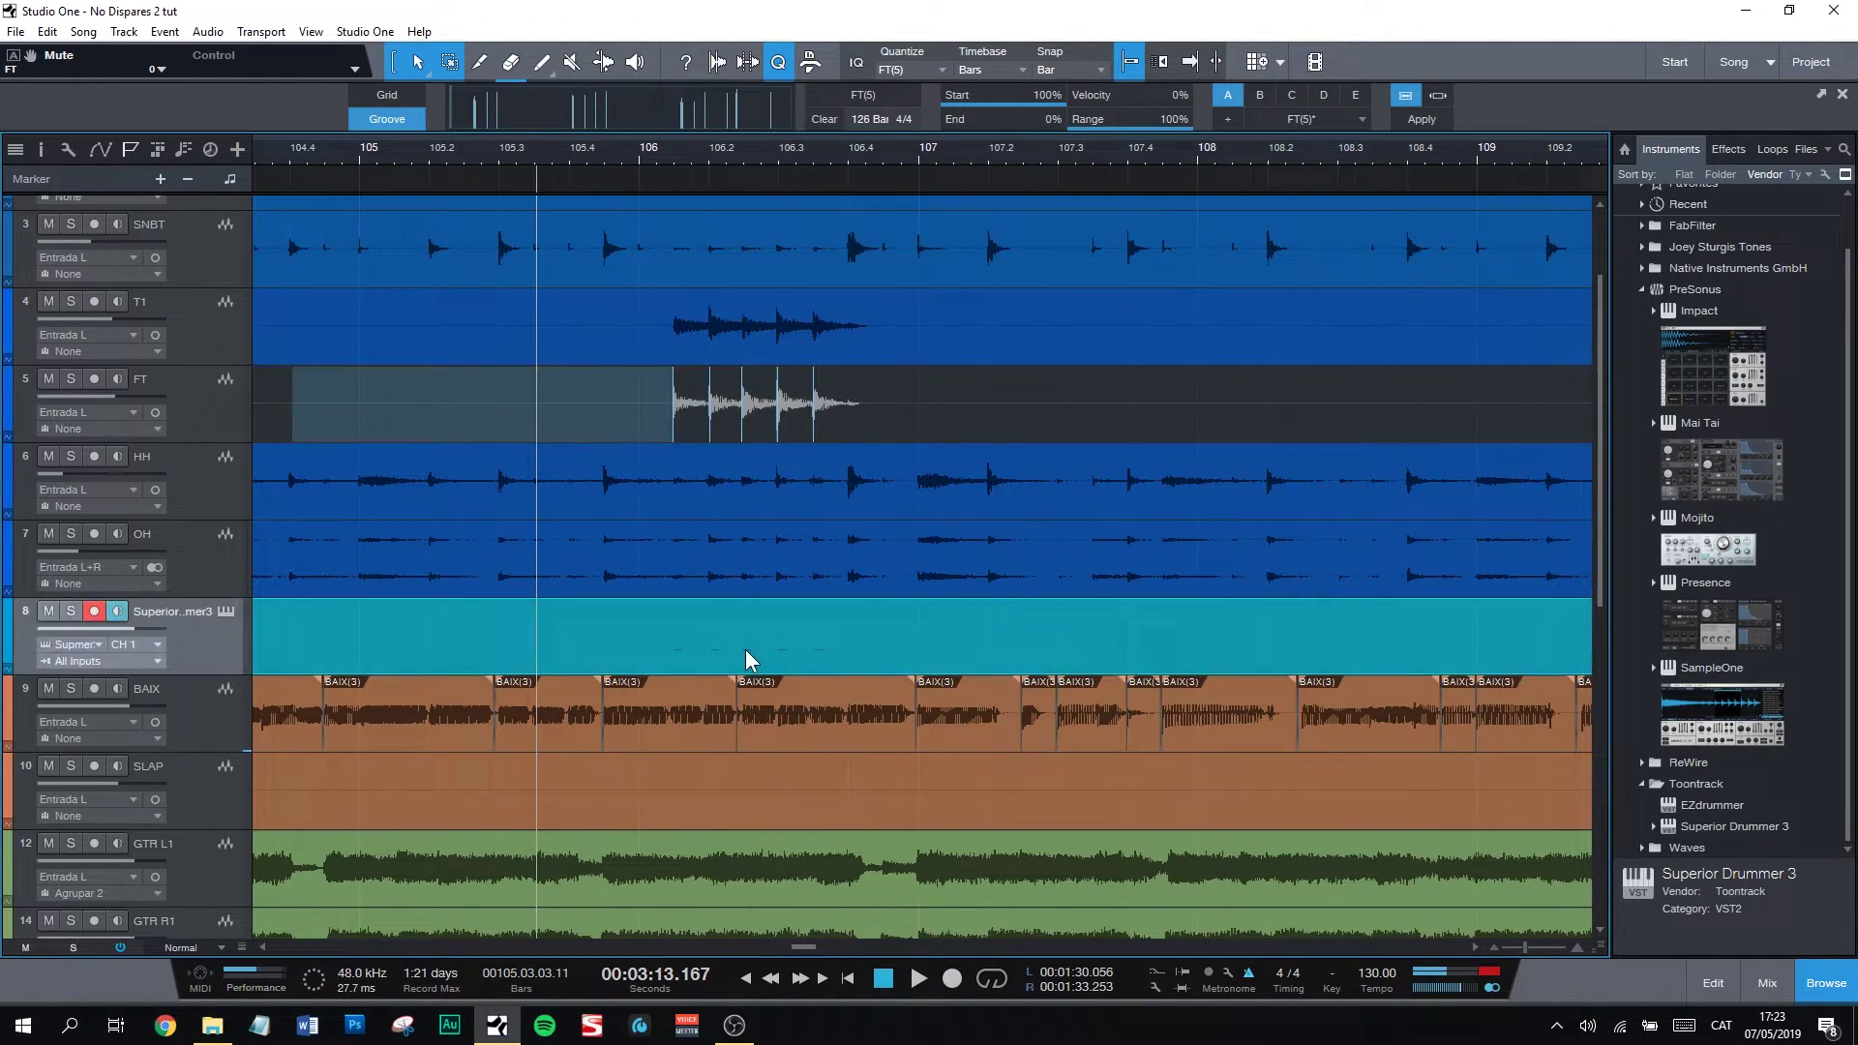
{"action": "double_click", "coordinate": [745, 658]}
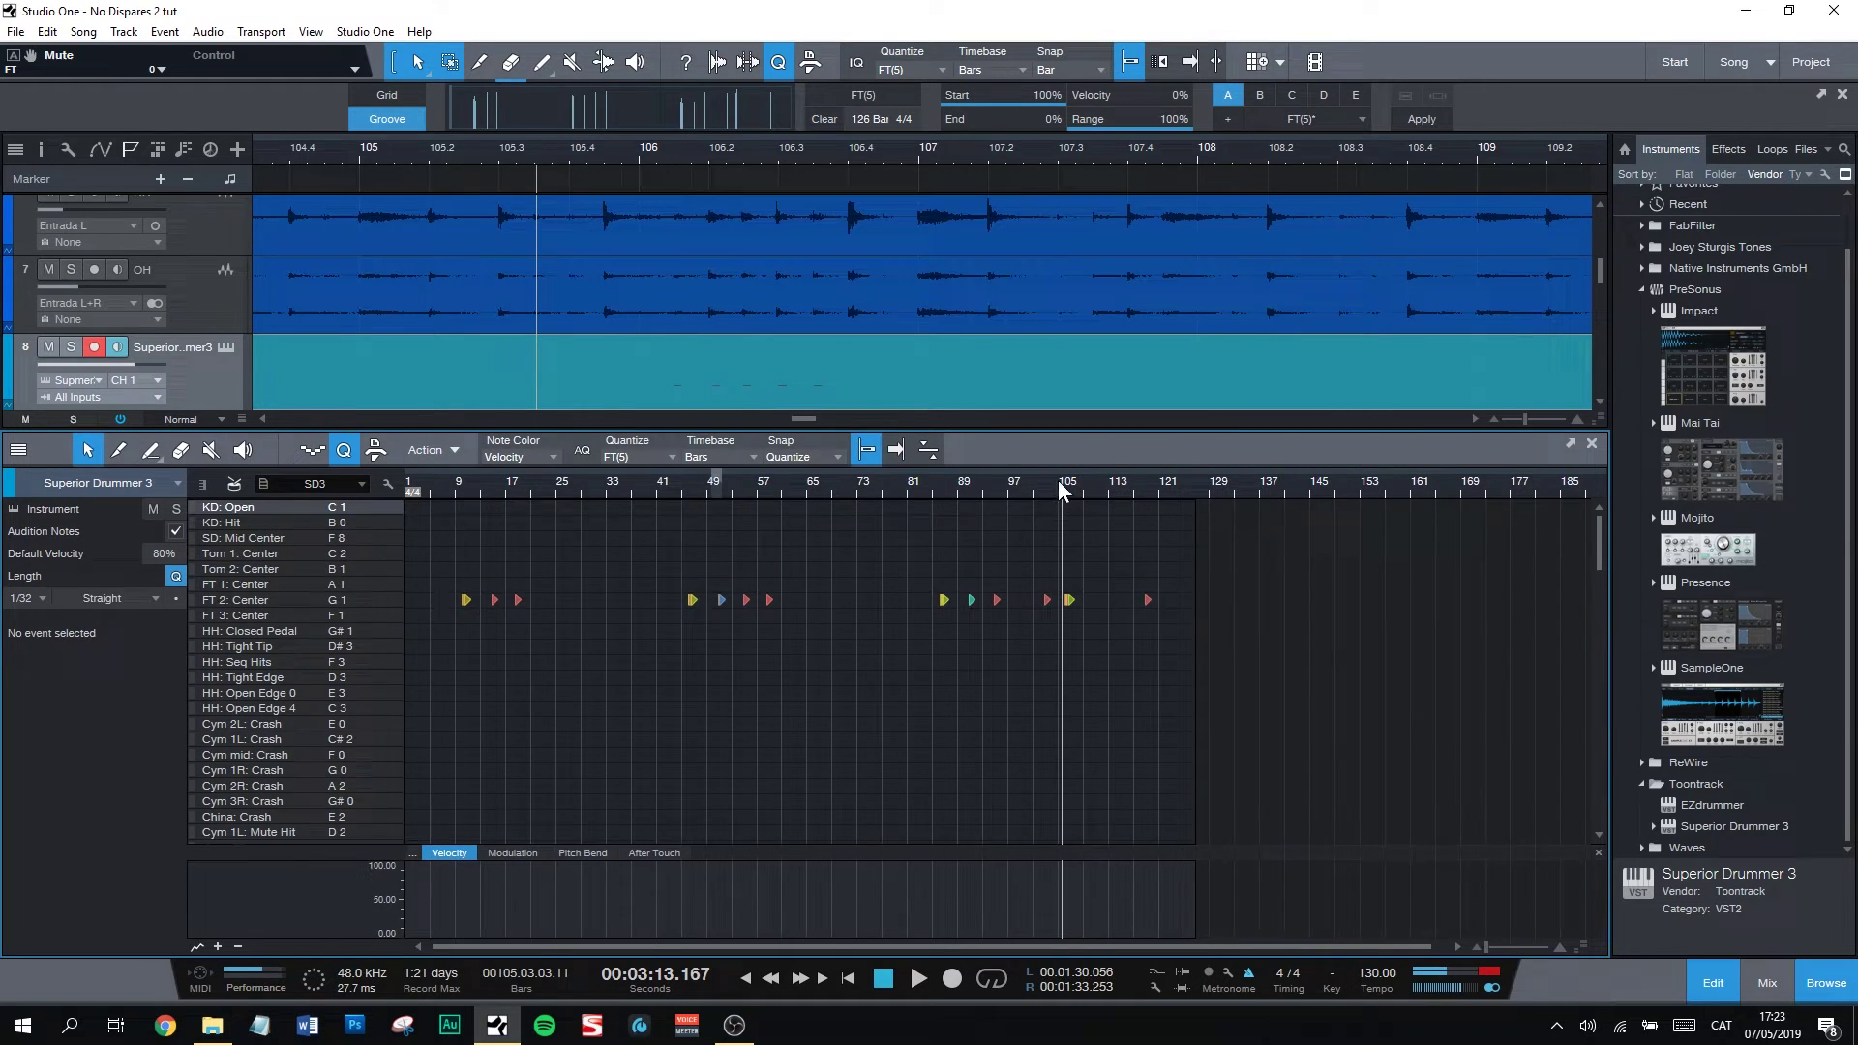
{"action": "left_click_drag", "start_coordinate": [1058, 479], "coordinate": [1033, 647]}
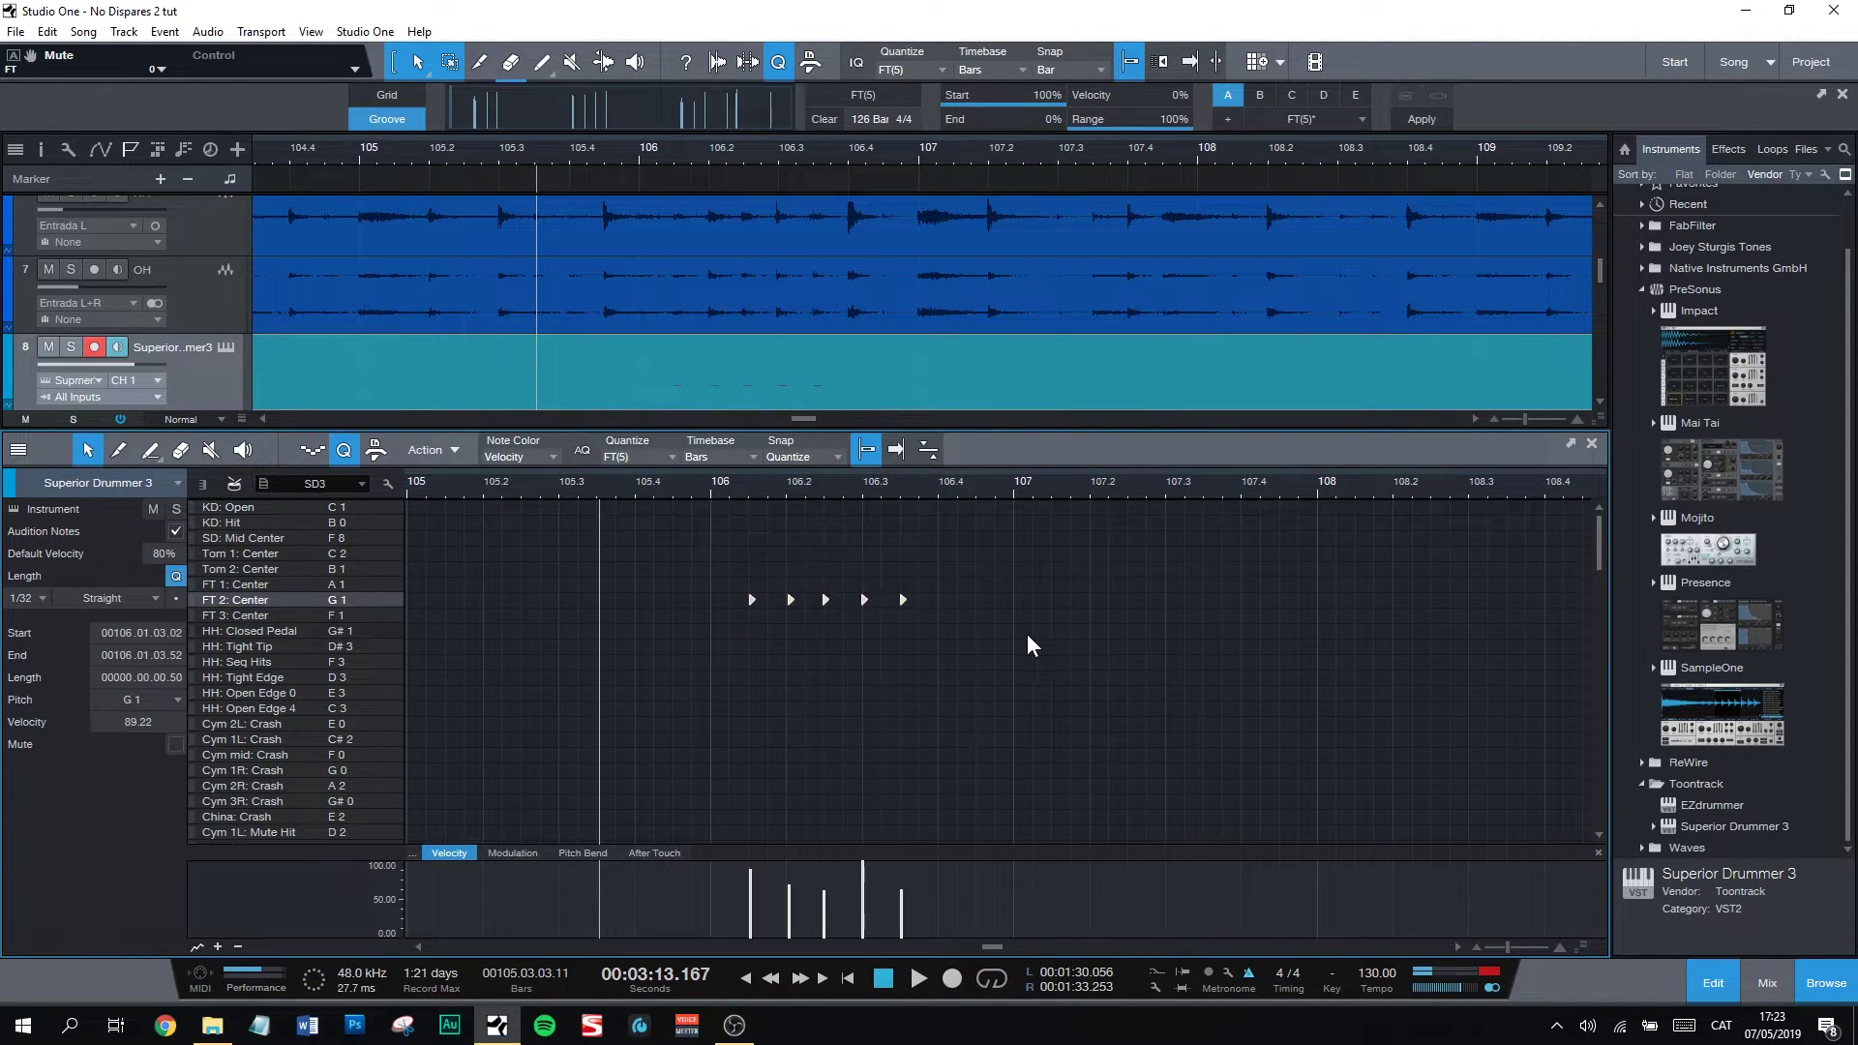
{"action": "left_click_drag", "start_coordinate": [874, 884], "coordinate": [823, 913]}
{"action": "left_click", "coordinate": [880, 885]}
Step: Listen to the new velocities, then mute the original FT audio track and play again
{"action": "key", "text": "space"}
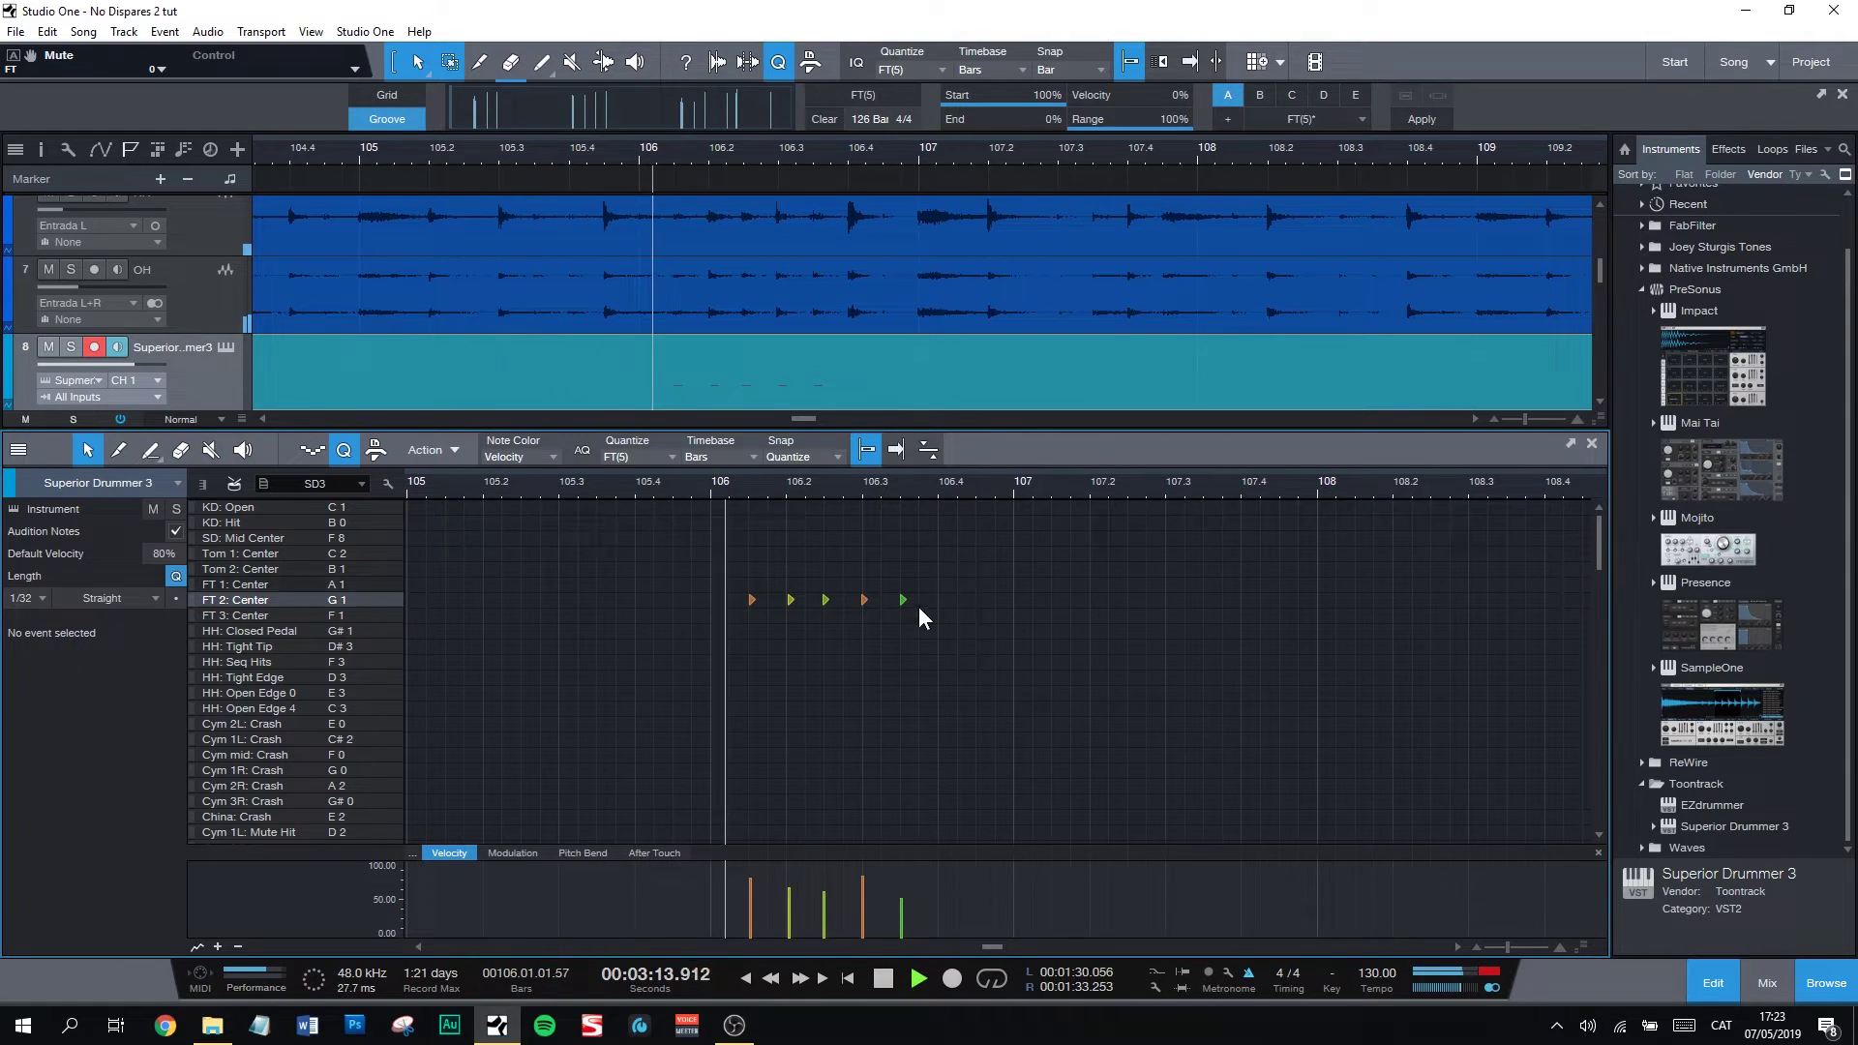
{"action": "key", "text": "space"}
{"action": "scroll", "coordinate": [606, 312], "scroll_direction": "up", "scroll_amount": 3}
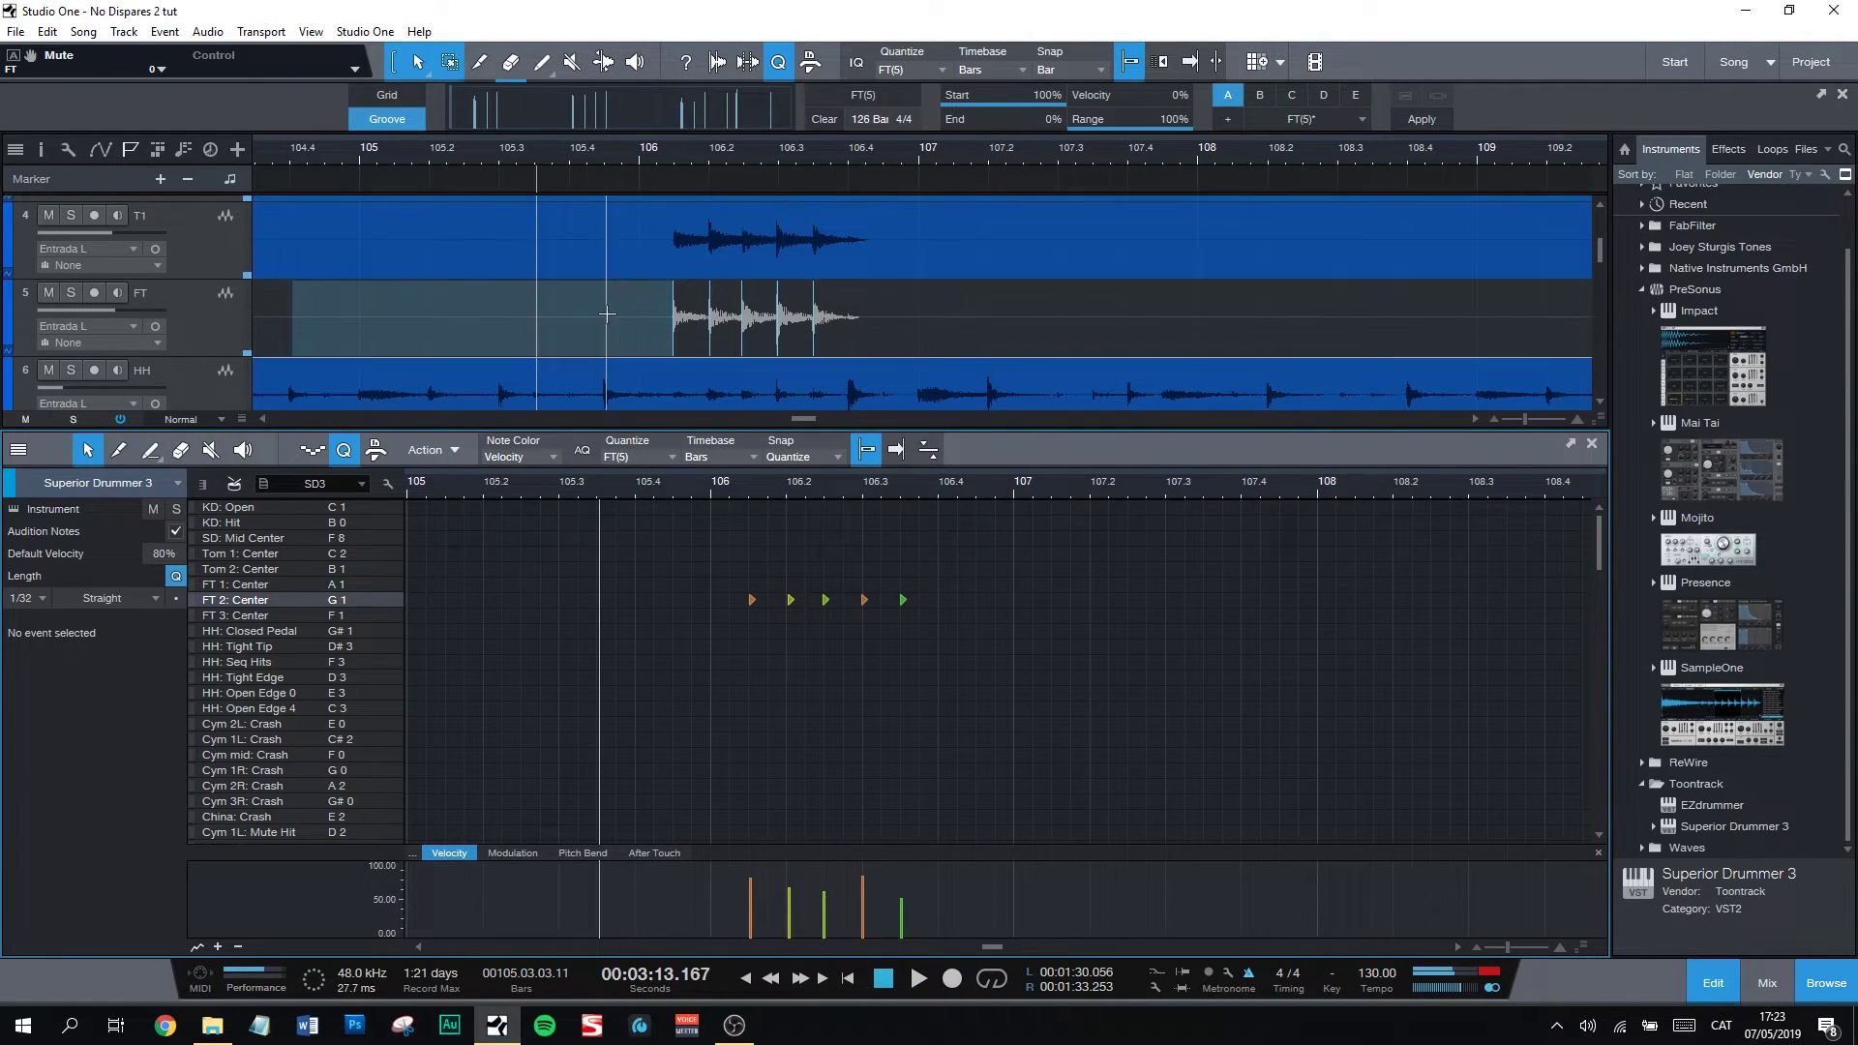
{"action": "left_click", "coordinate": [49, 294]}
{"action": "key", "text": "space"}
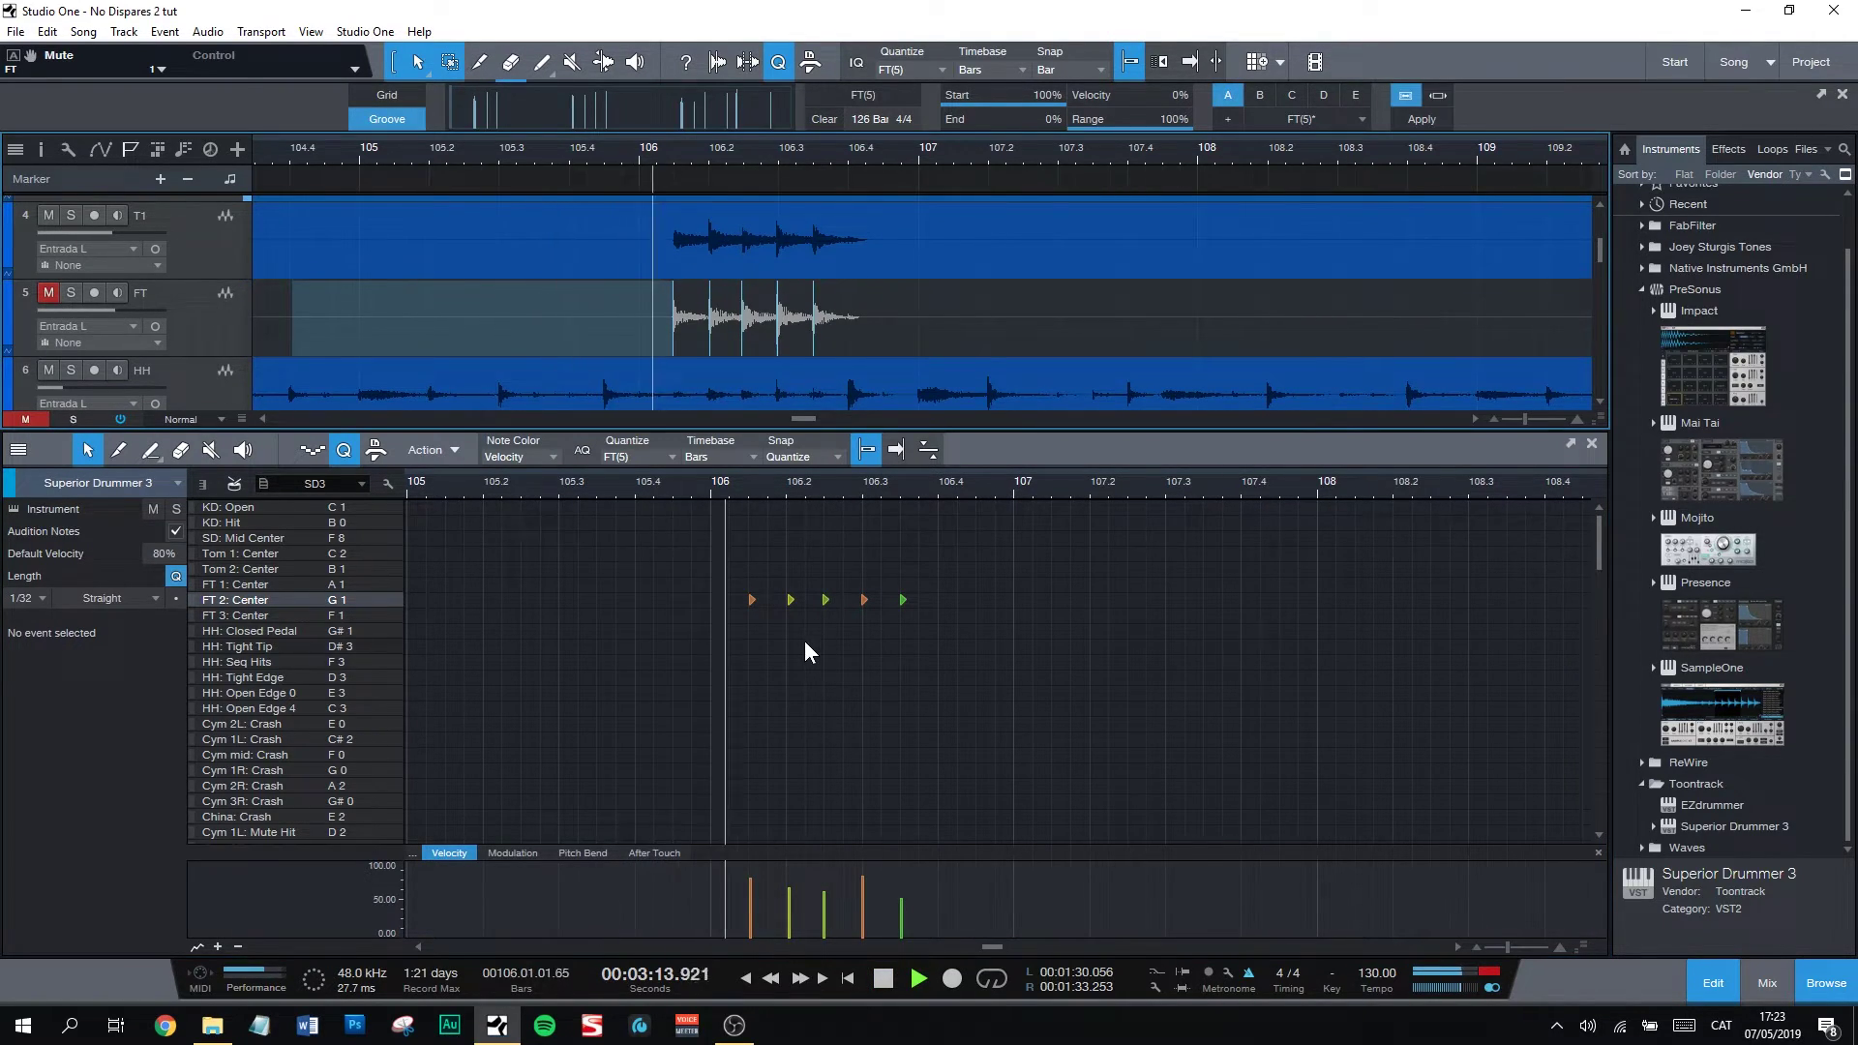
{"action": "key", "text": "space"}
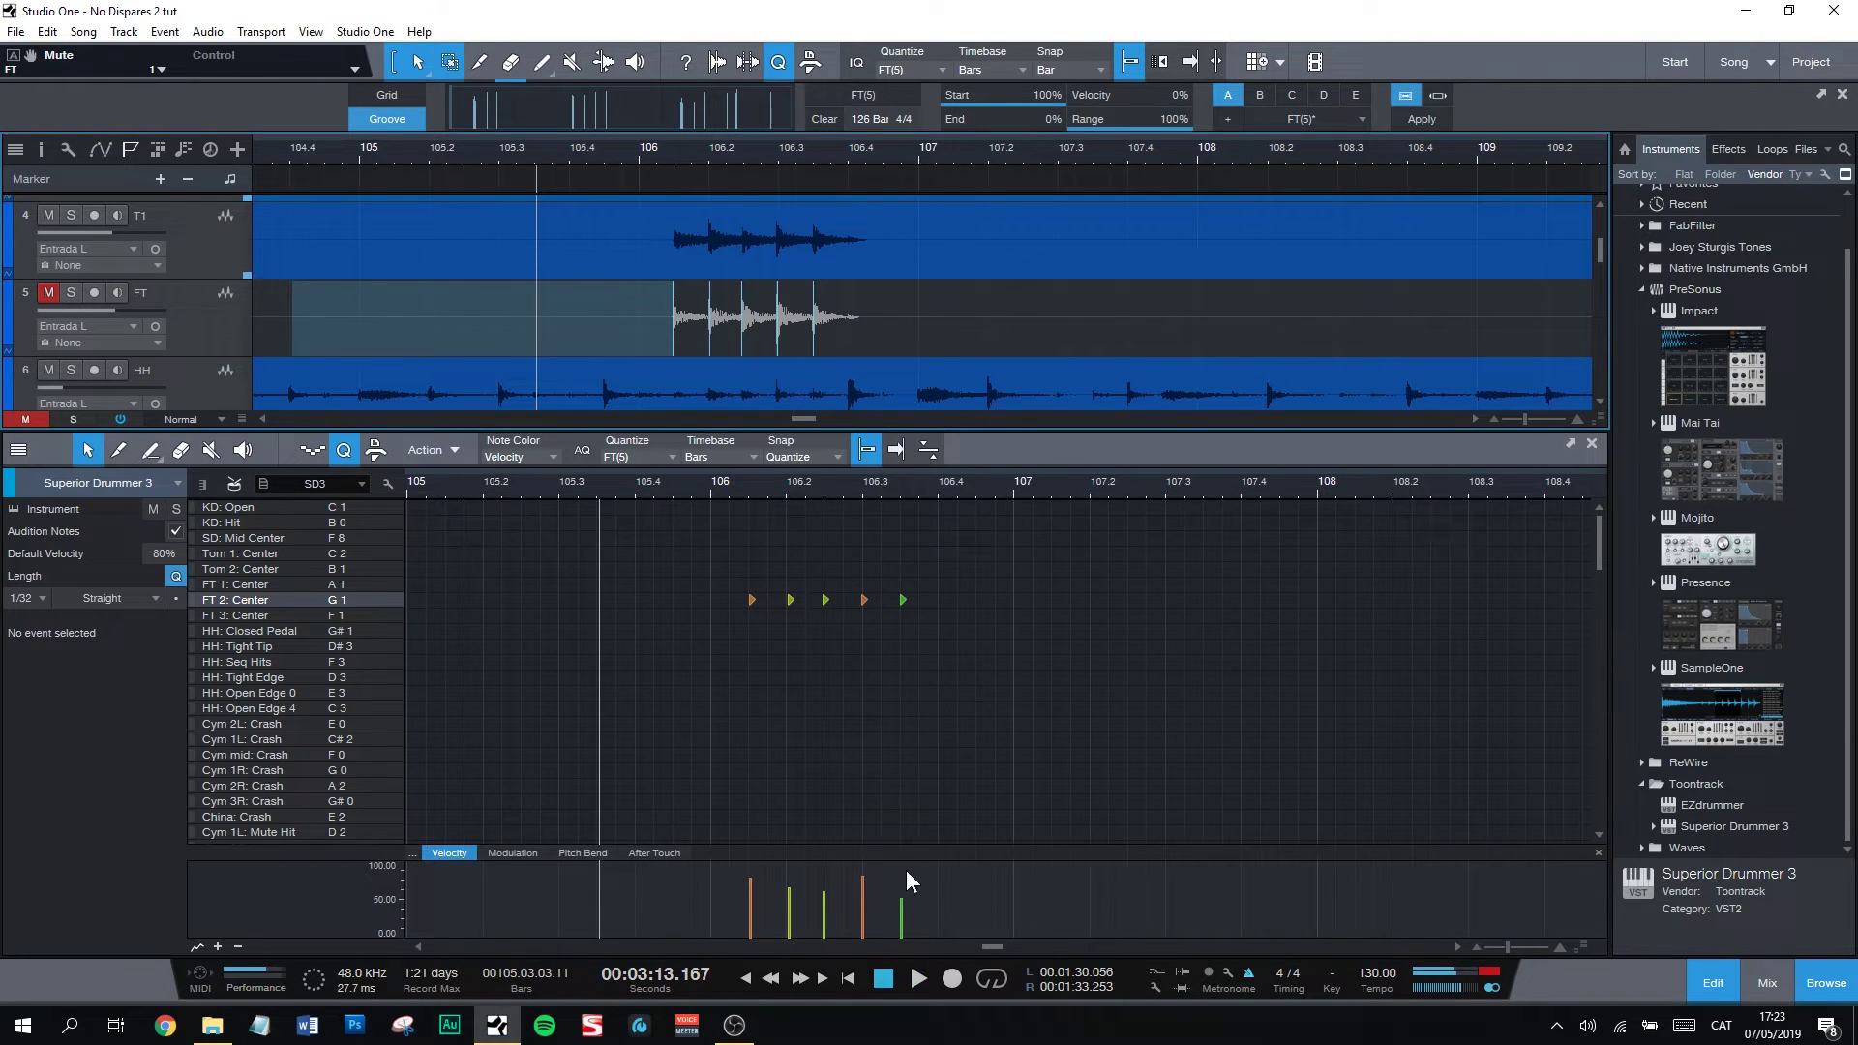
Step: Close the note editor and convert the SNTP snare groove into a Superior Drummer 3 part
{"action": "left_click", "coordinate": [1592, 444]}
{"action": "scroll", "coordinate": [809, 468], "scroll_direction": "up", "scroll_amount": 3}
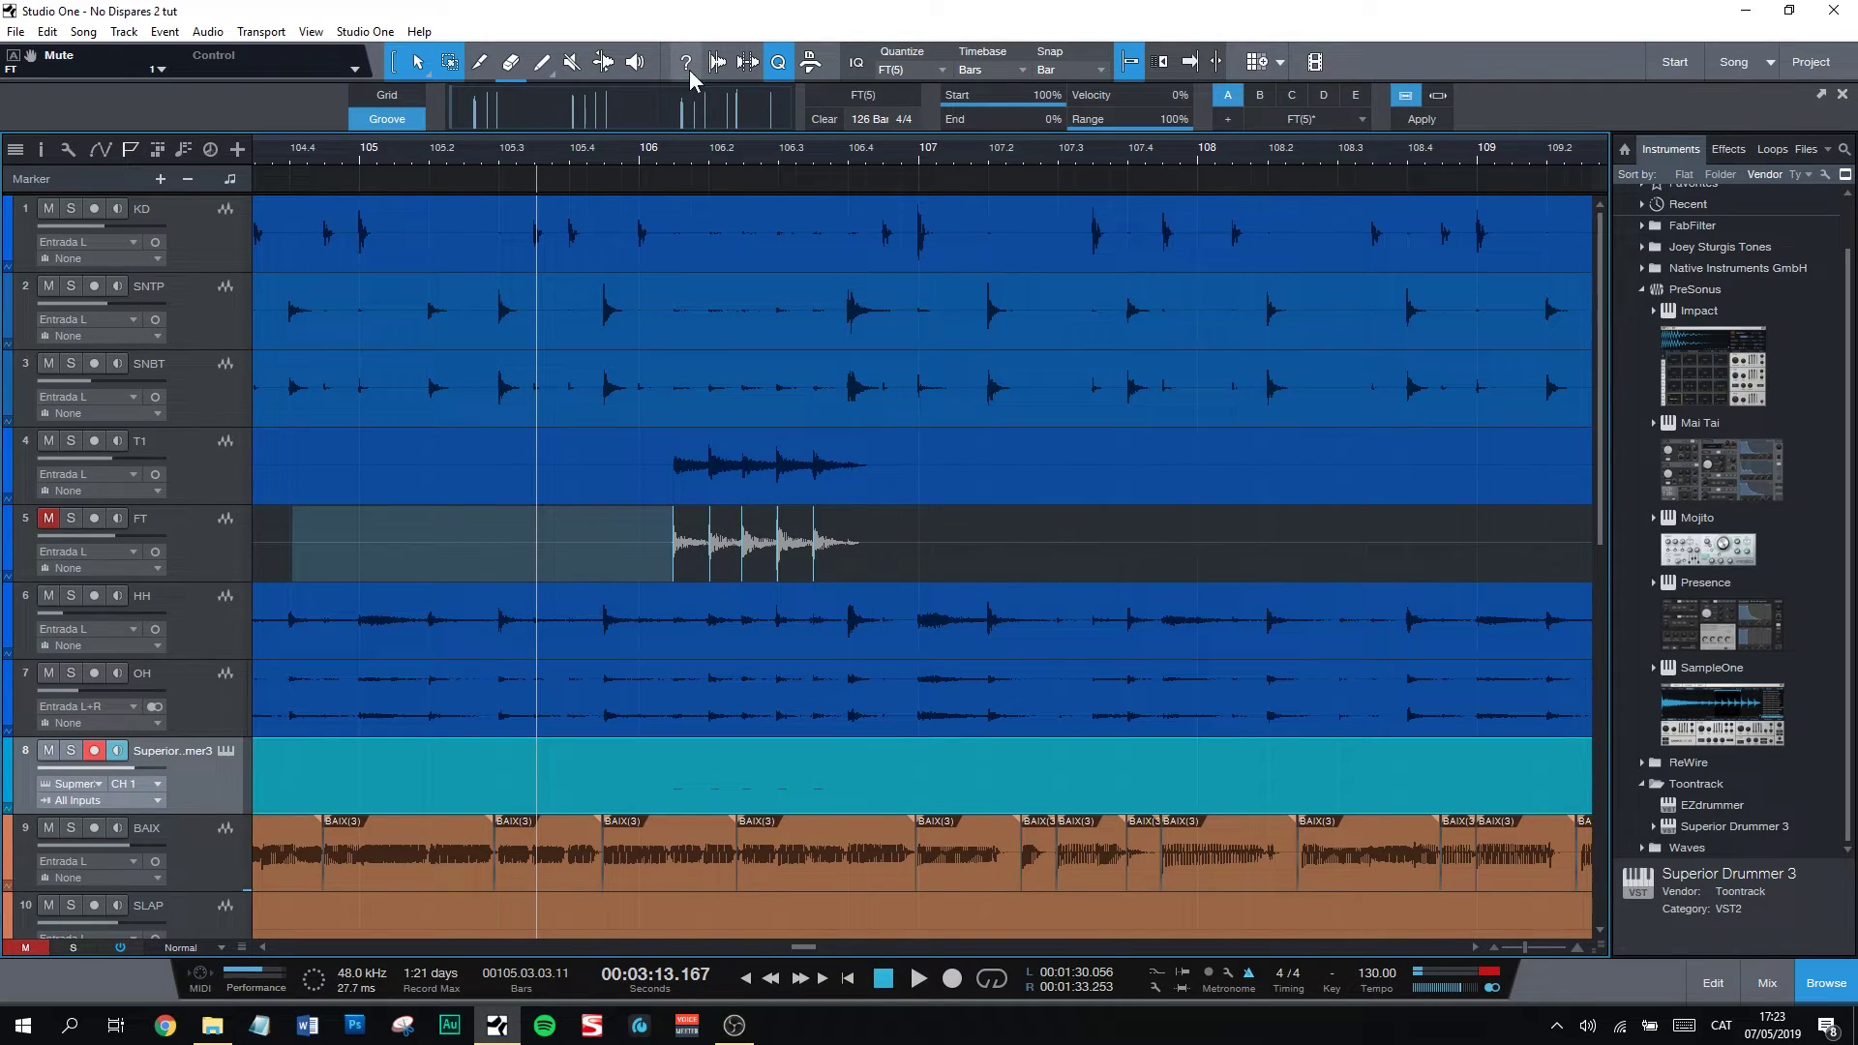
{"action": "scroll", "coordinate": [728, 159], "scroll_direction": "down", "scroll_amount": 8}
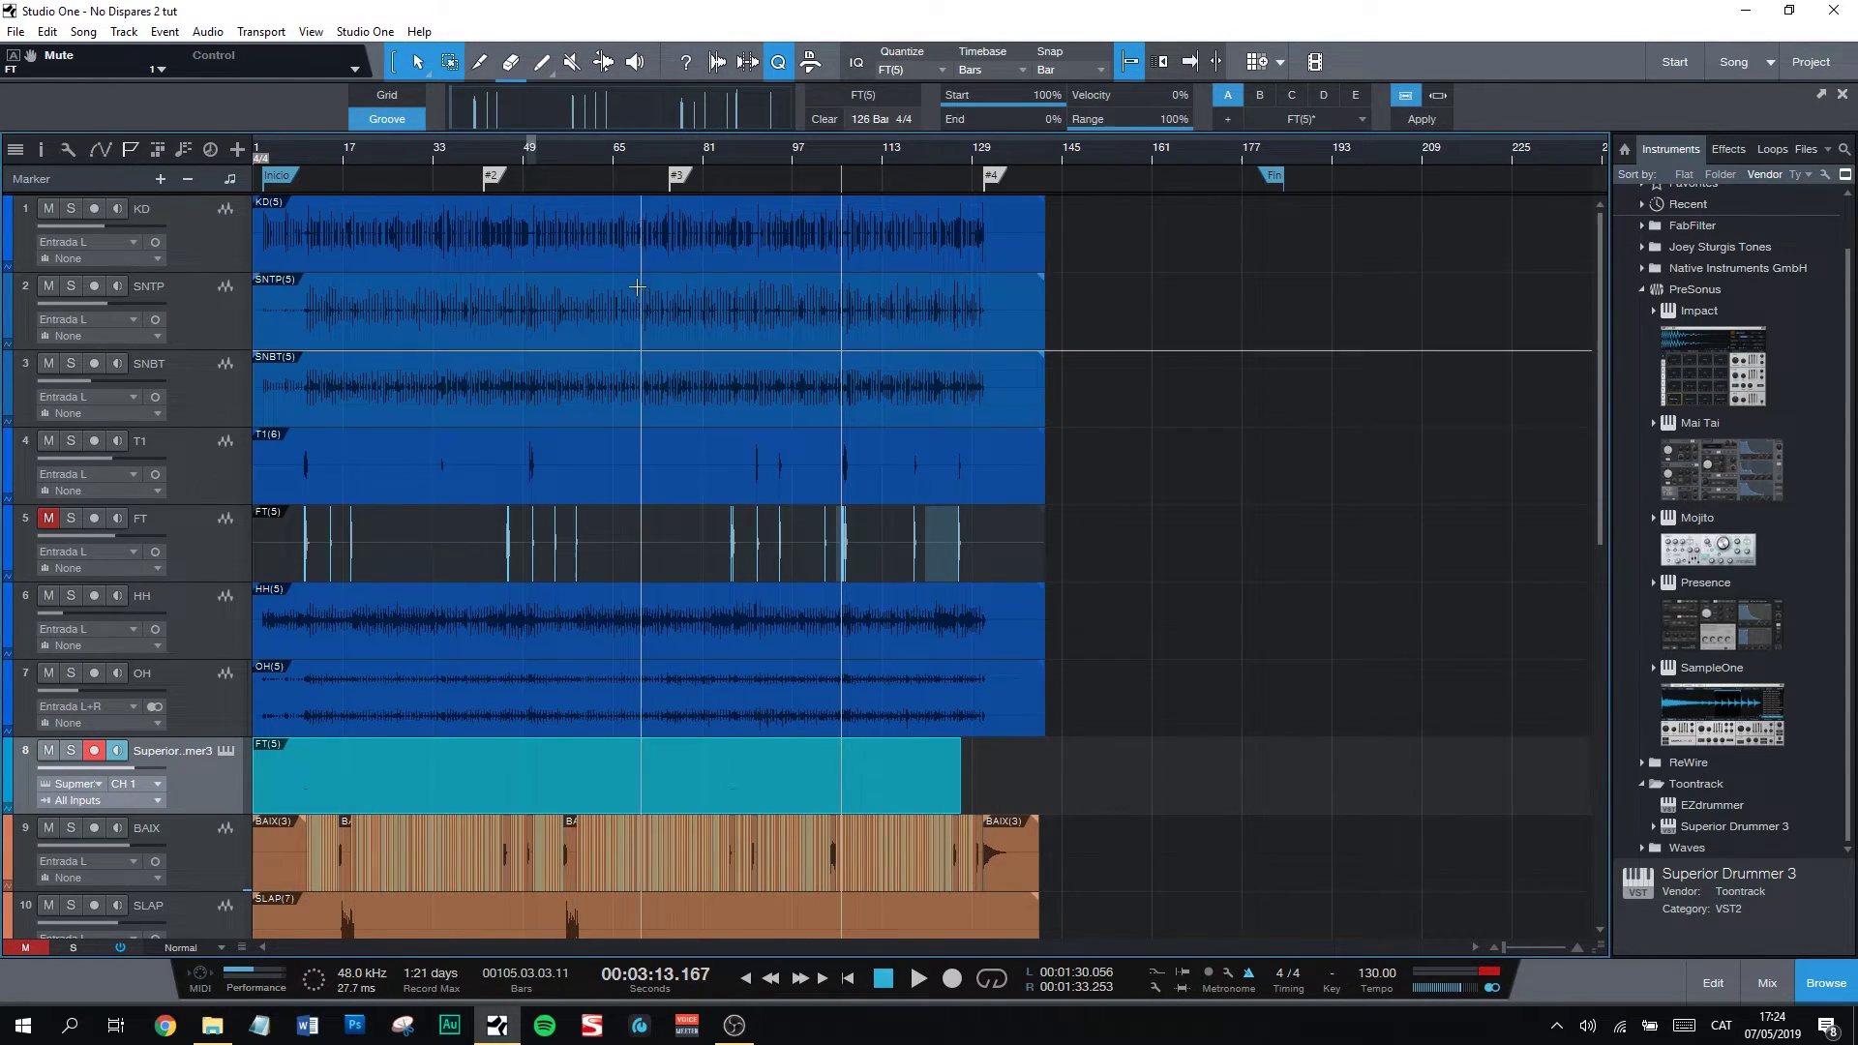
{"action": "left_click_drag", "start_coordinate": [618, 317], "coordinate": [635, 113]}
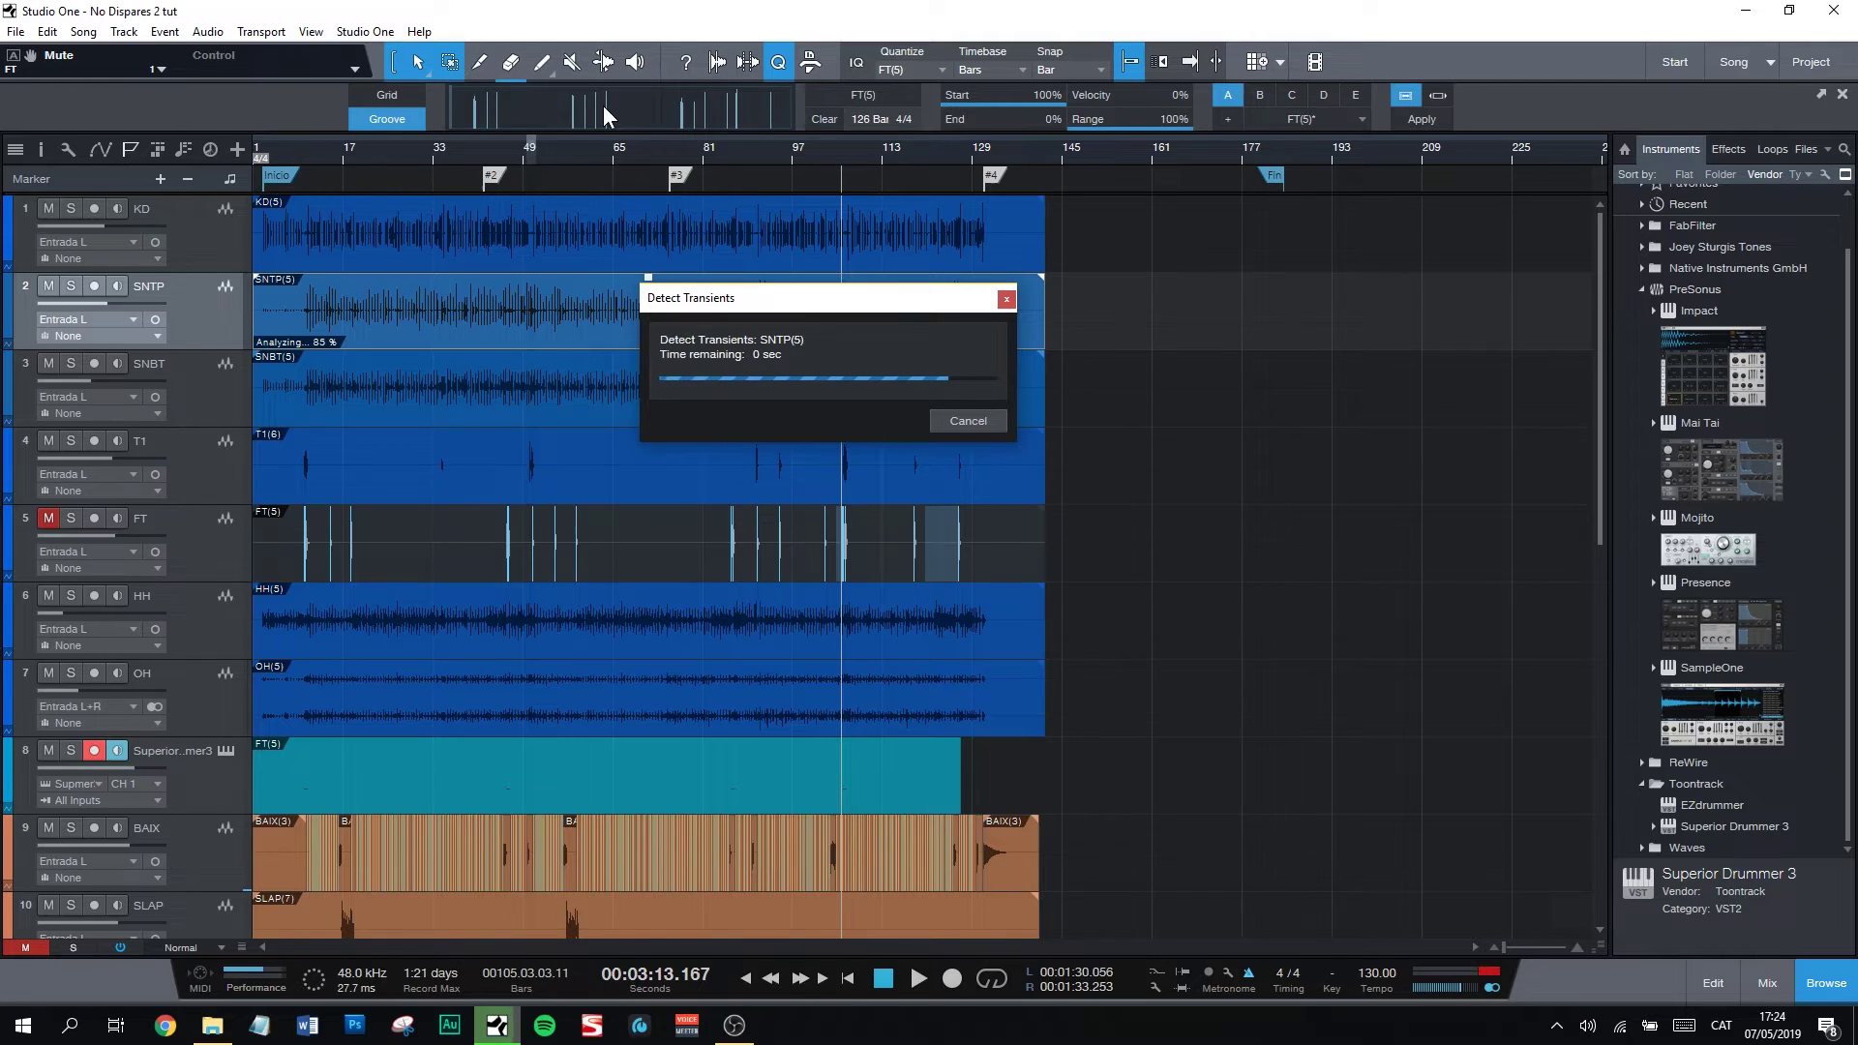
{"action": "left_click_drag", "start_coordinate": [590, 116], "coordinate": [269, 769]}
Step: Open the new snare part and marquee-select its notes on the hi-hat row
{"action": "double_click", "coordinate": [270, 770]}
{"action": "scroll", "coordinate": [751, 584], "scroll_direction": "up", "scroll_amount": 5}
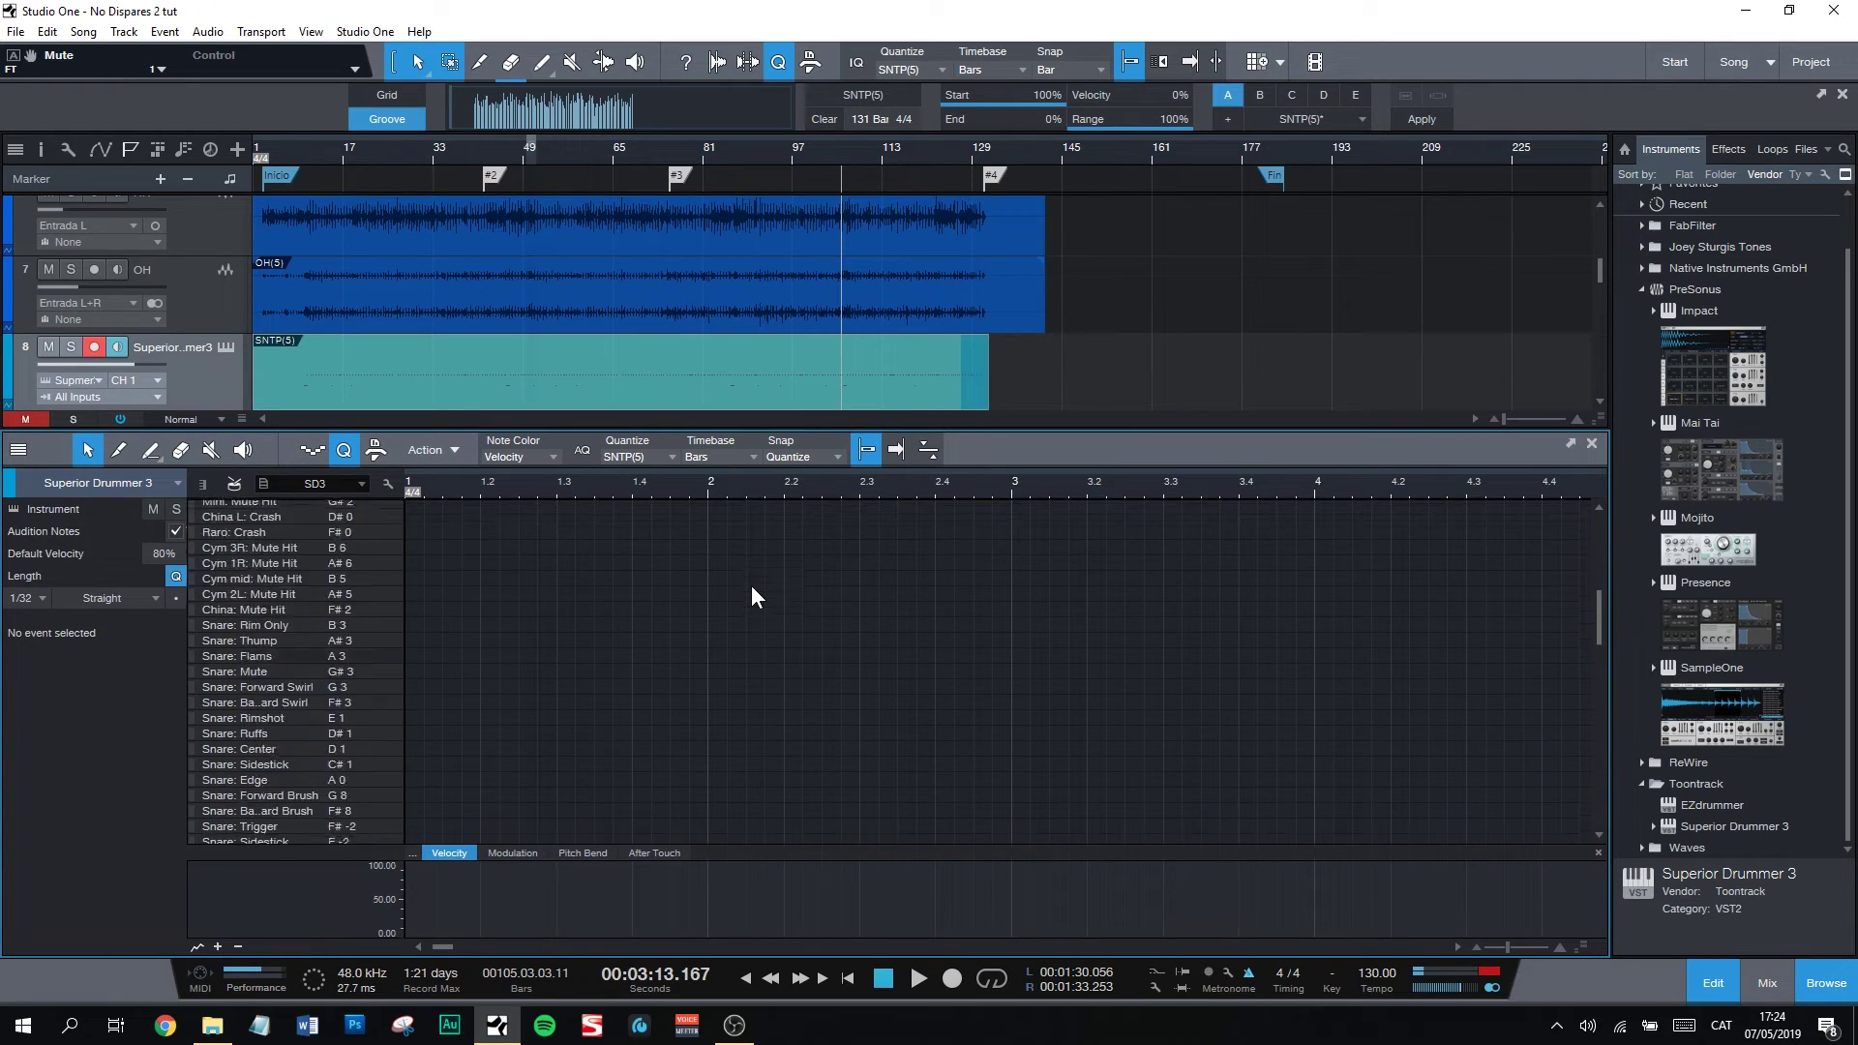
{"action": "scroll", "coordinate": [671, 497], "scroll_direction": "down", "scroll_amount": 5}
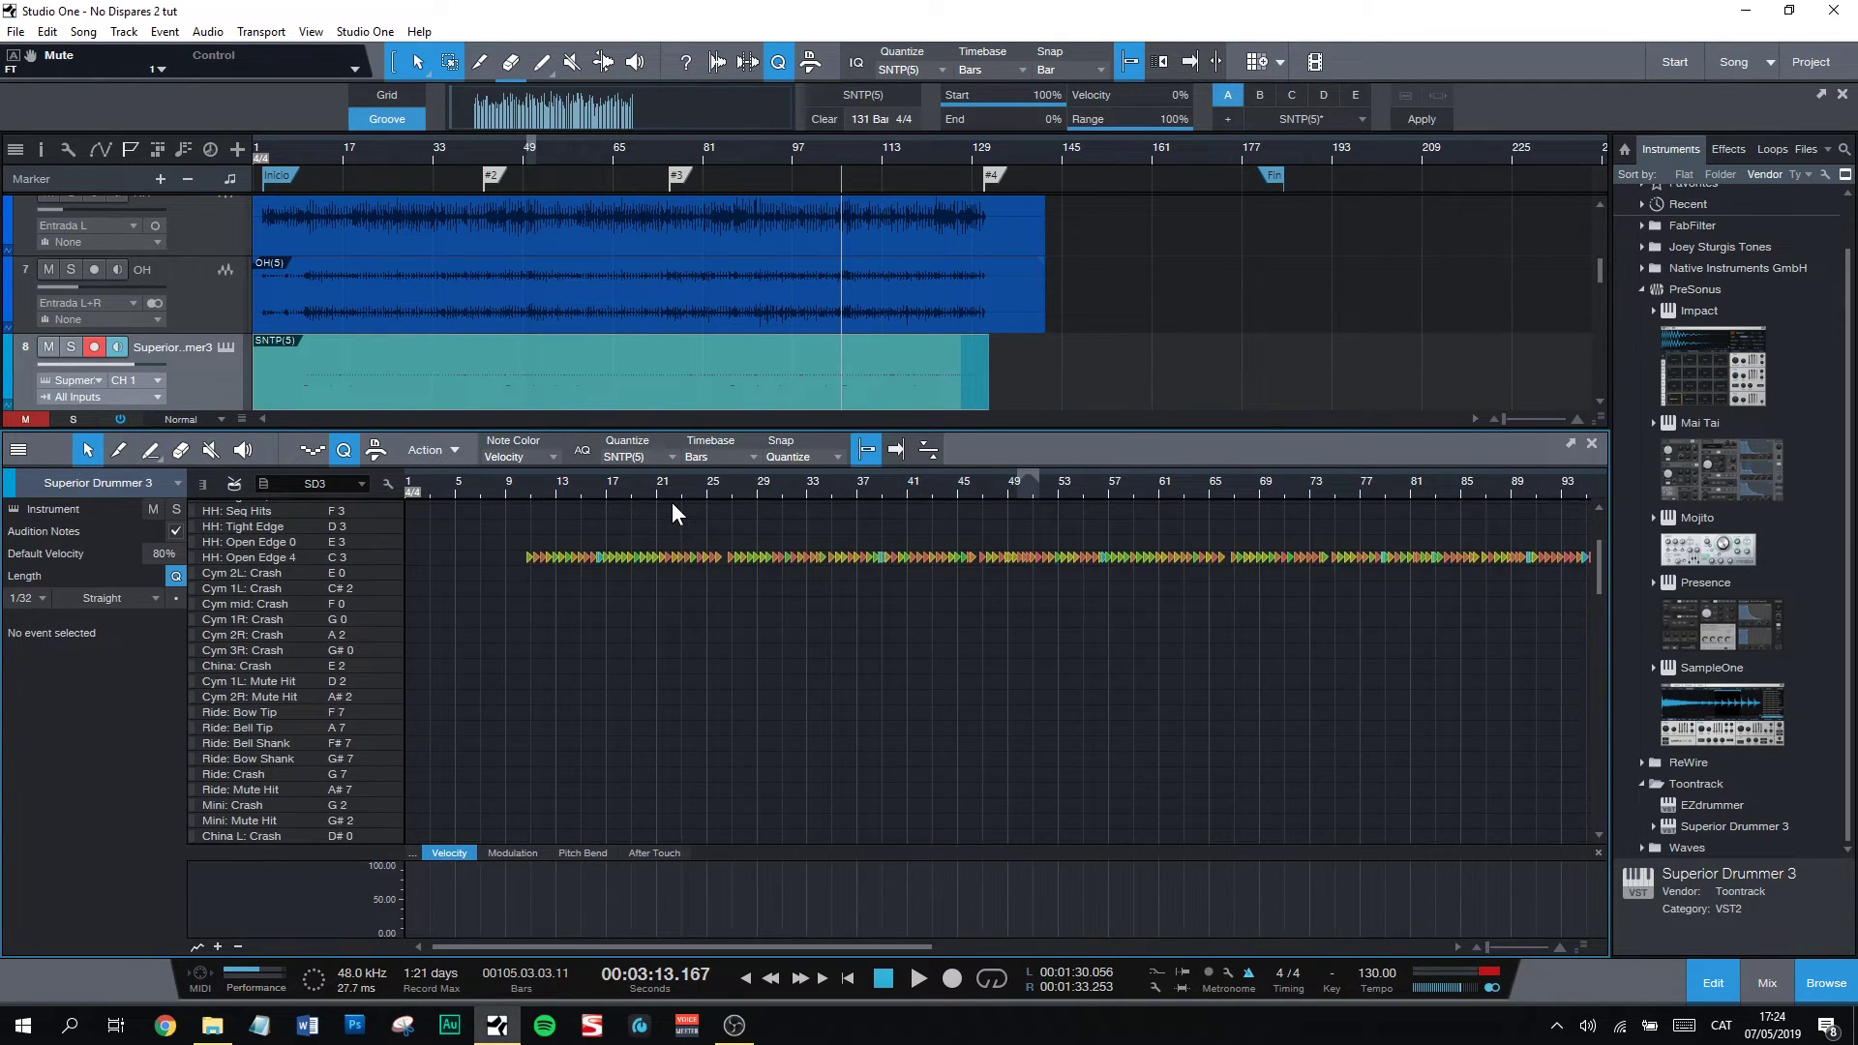
{"action": "scroll", "coordinate": [711, 481], "scroll_direction": "down", "scroll_amount": 2}
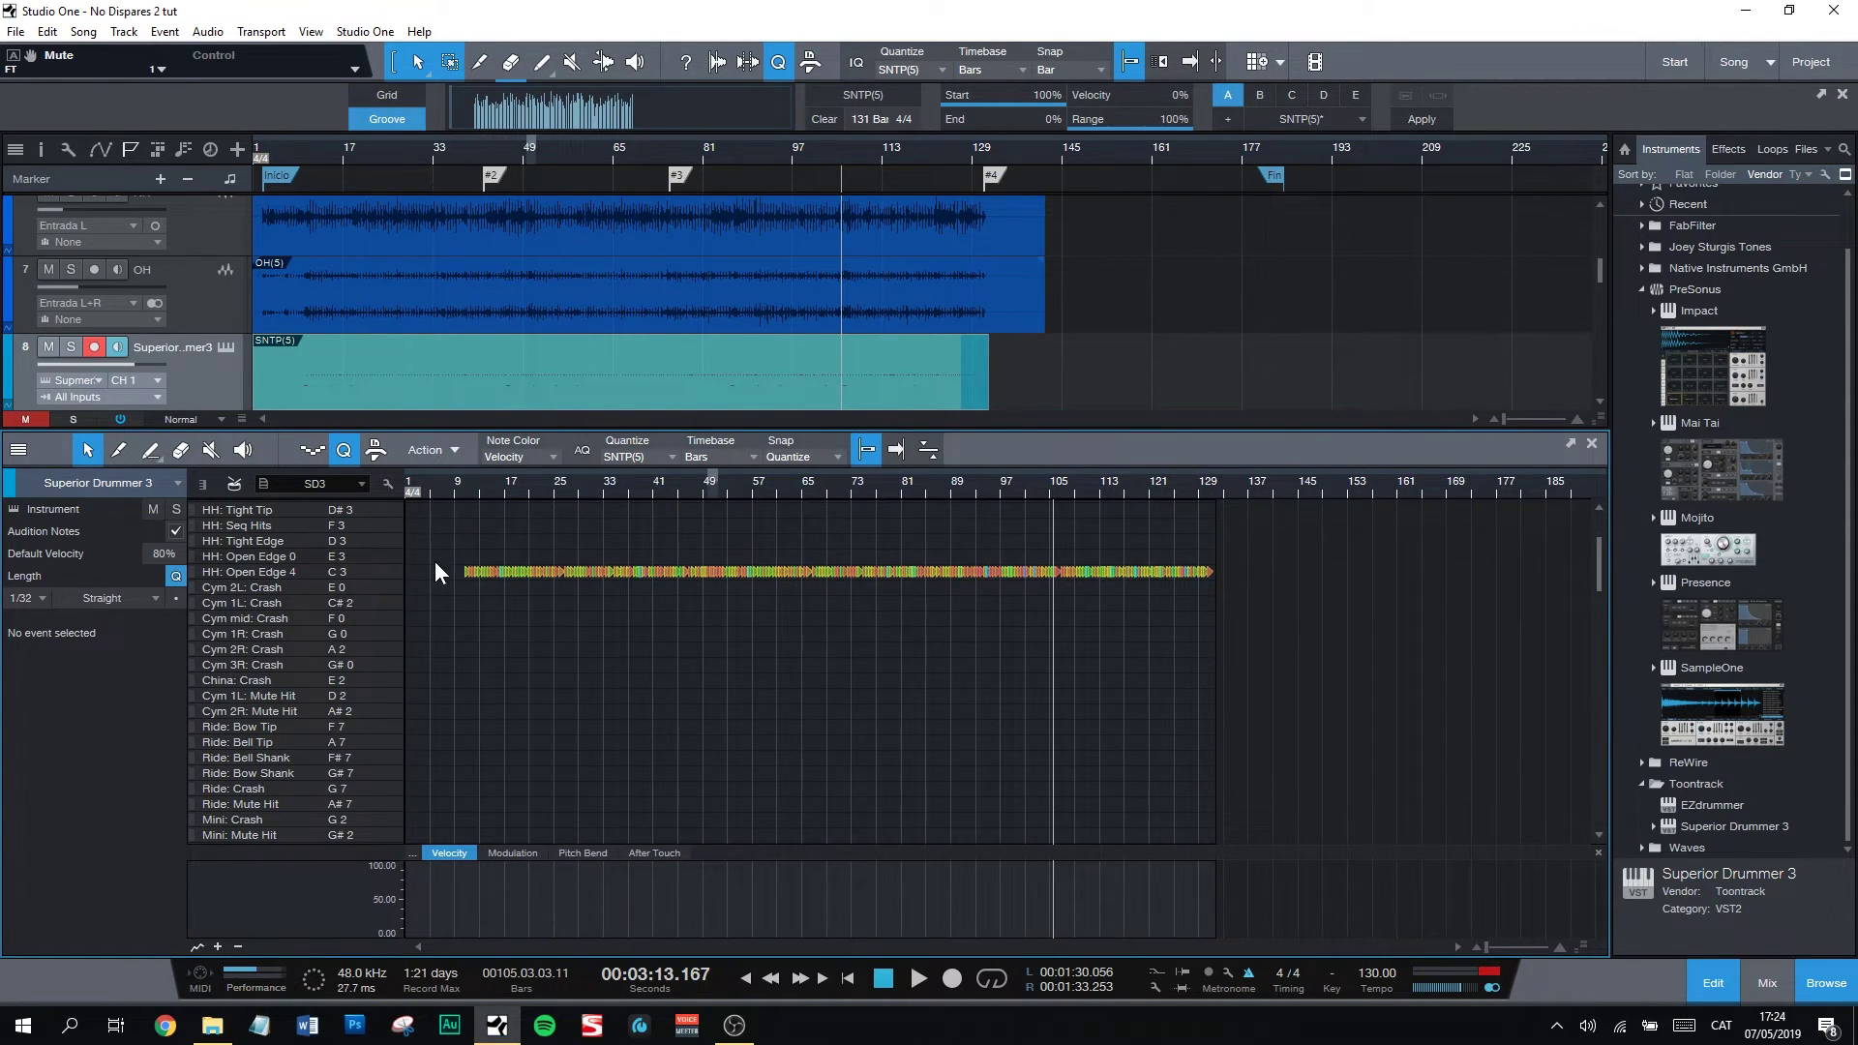
{"action": "left_click_drag", "start_coordinate": [436, 559], "coordinate": [1229, 614]}
{"action": "scroll", "coordinate": [891, 687], "scroll_direction": "up", "scroll_amount": 3}
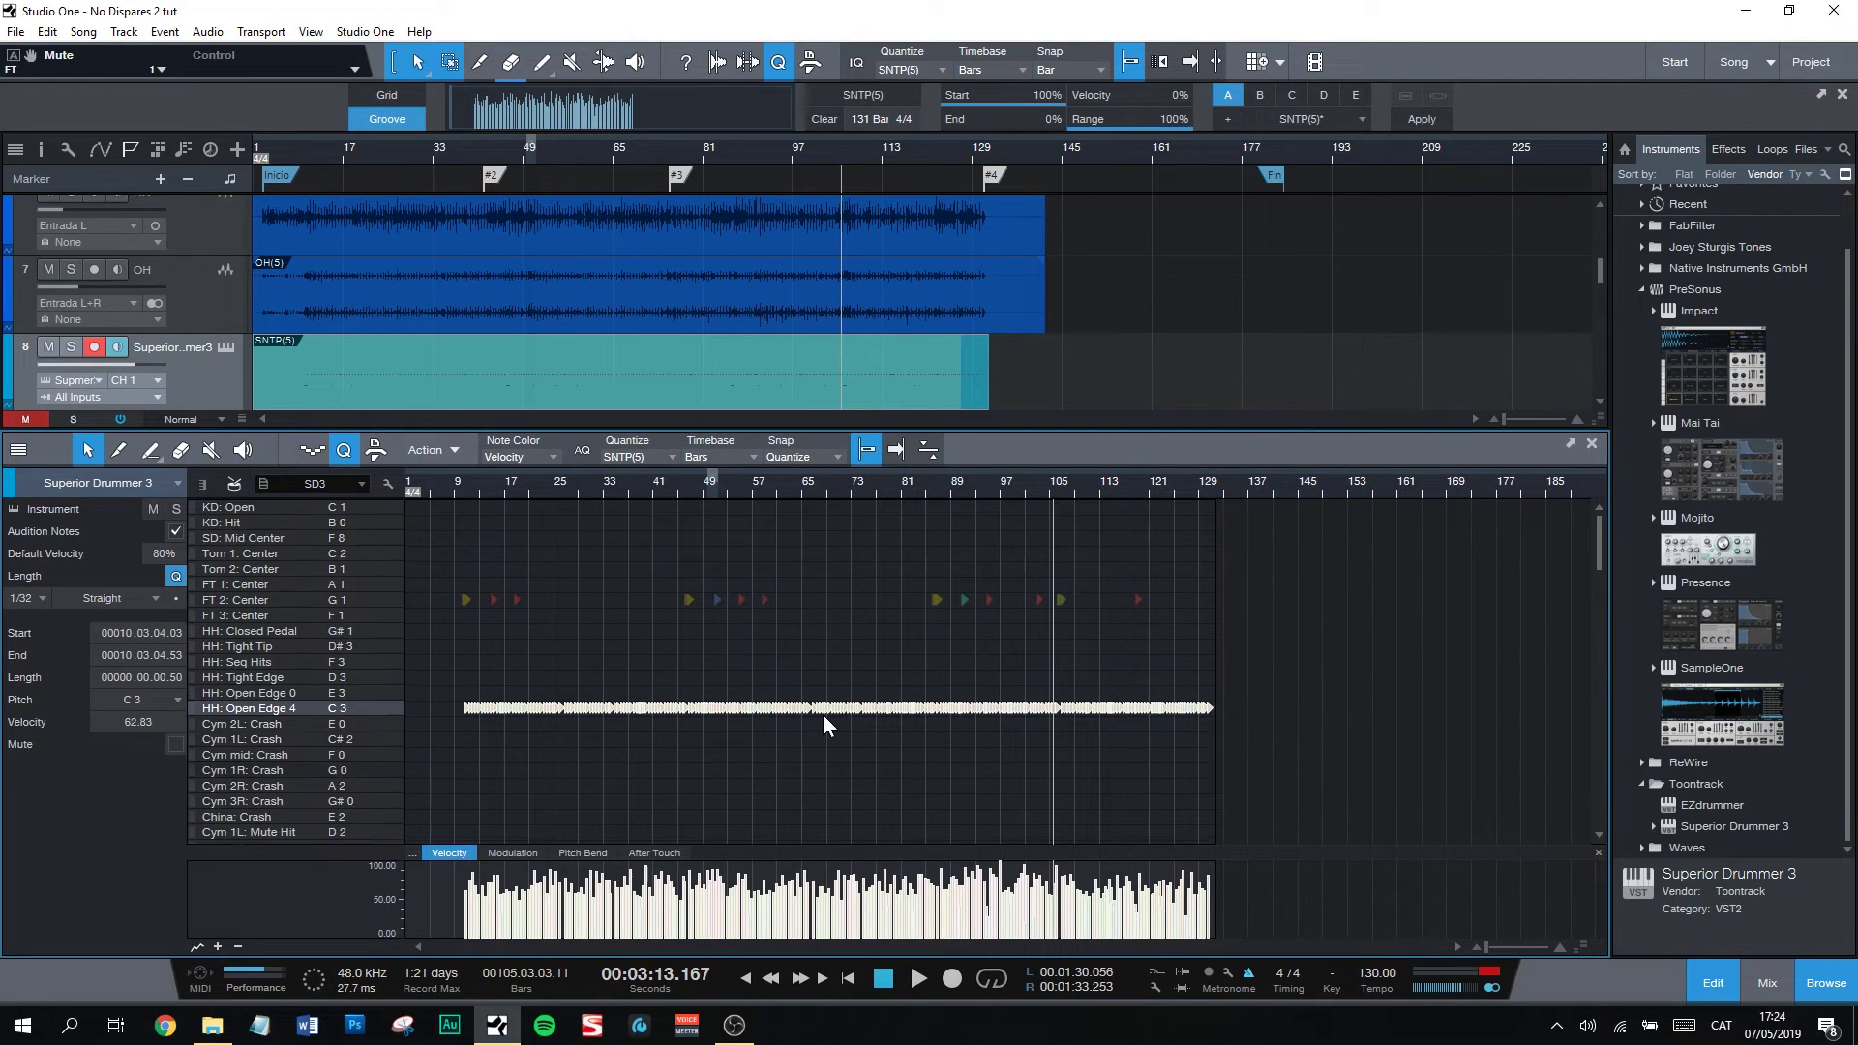
Step: Shift the snare notes up, then compare by muting Superior Drummer and SNTP/SNBT in turn
{"action": "key", "text": "Up"}
{"action": "key", "text": "Up"}
{"action": "key", "text": "Up"}
{"action": "key", "text": "Up"}
{"action": "key", "text": "Up"}
{"action": "key", "text": "Up"}
{"action": "key", "text": "Up"}
{"action": "key", "text": "Up"}
{"action": "key", "text": "Up"}
{"action": "key", "text": "Up"}
{"action": "key", "text": "Up"}
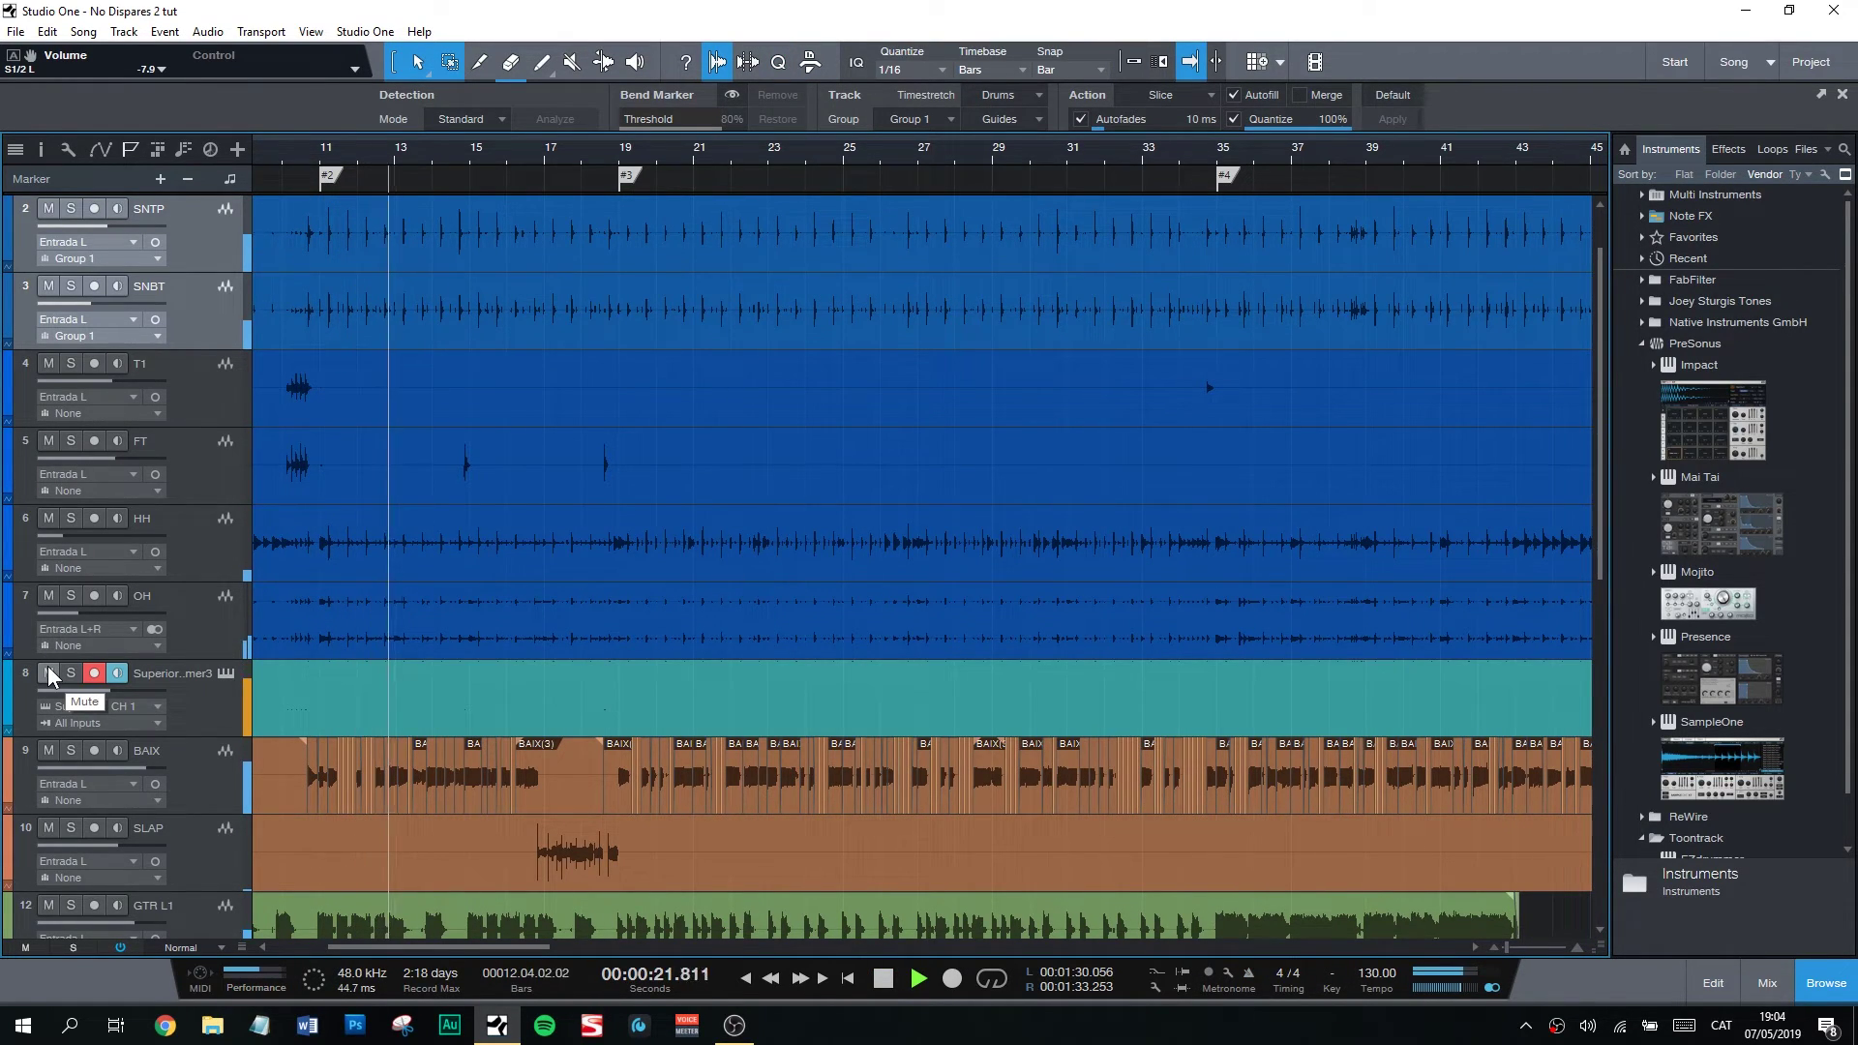
{"action": "left_click", "coordinate": [50, 673]}
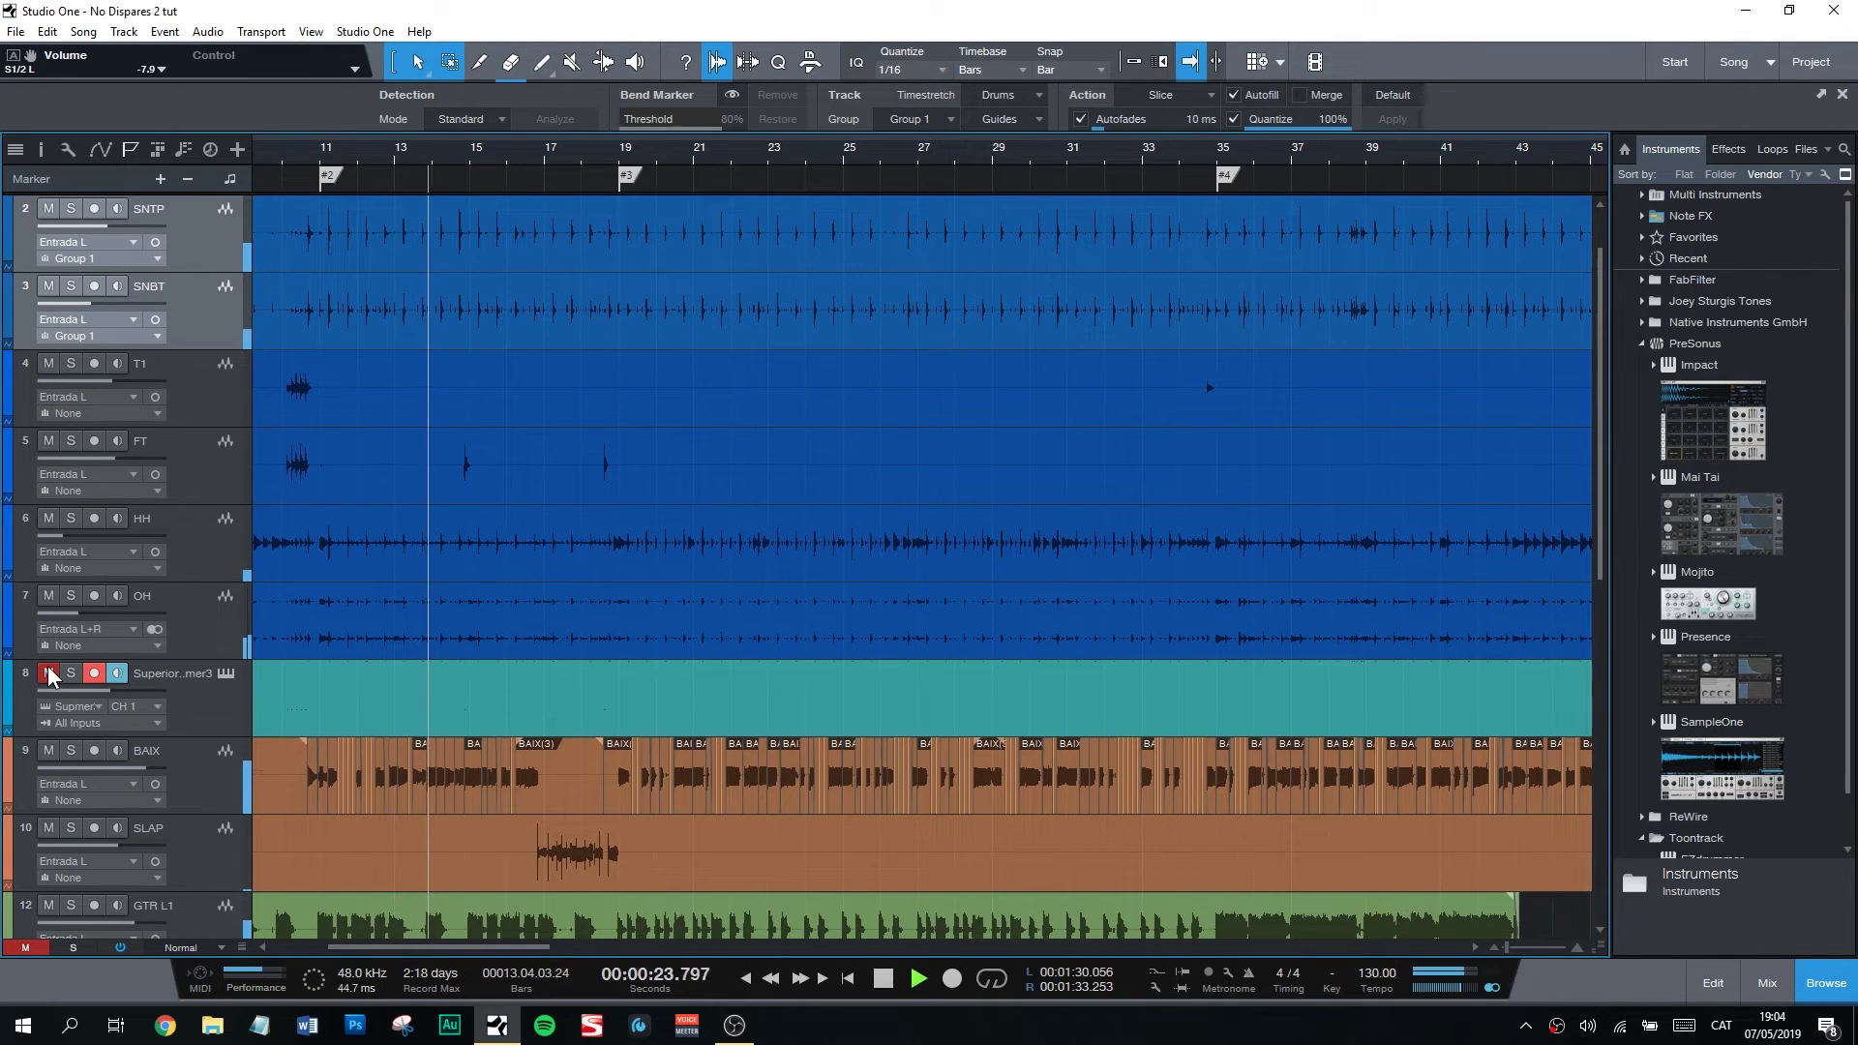
{"action": "left_click", "coordinate": [50, 673]}
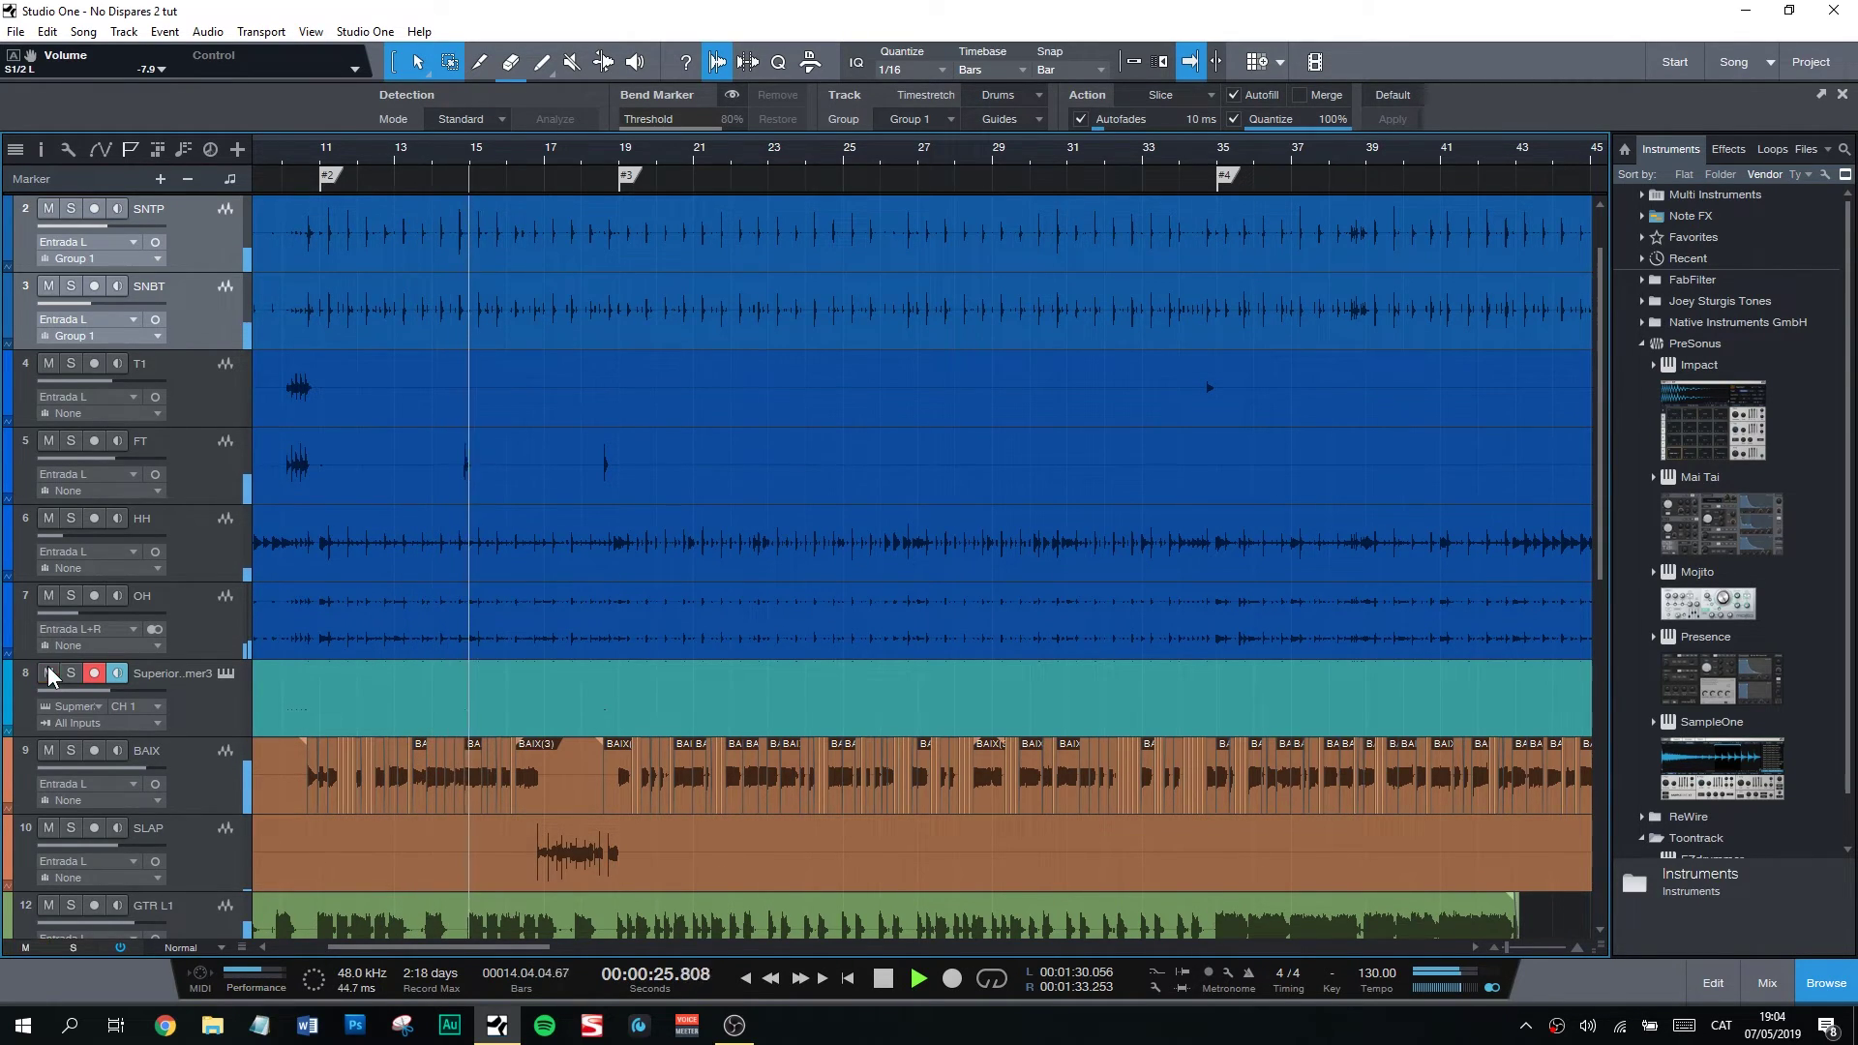
{"action": "left_click", "coordinate": [43, 213]}
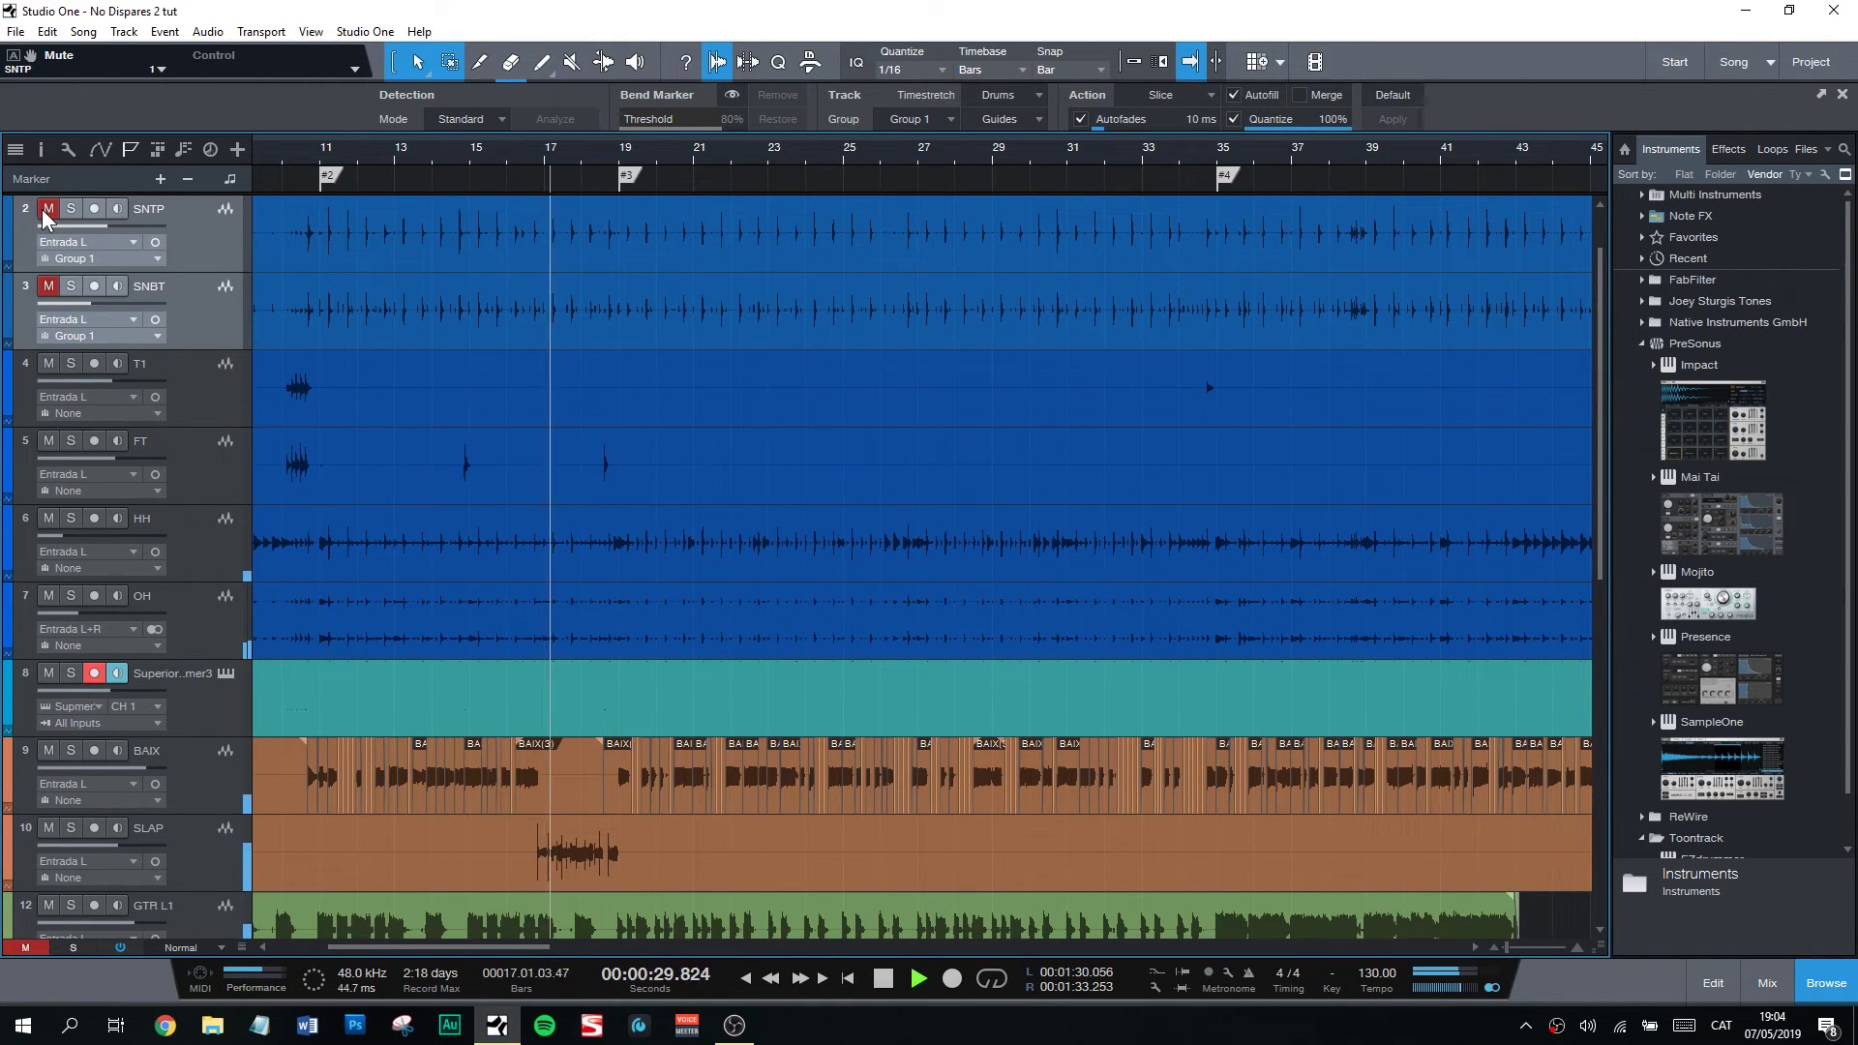
{"action": "left_click", "coordinate": [44, 213]}
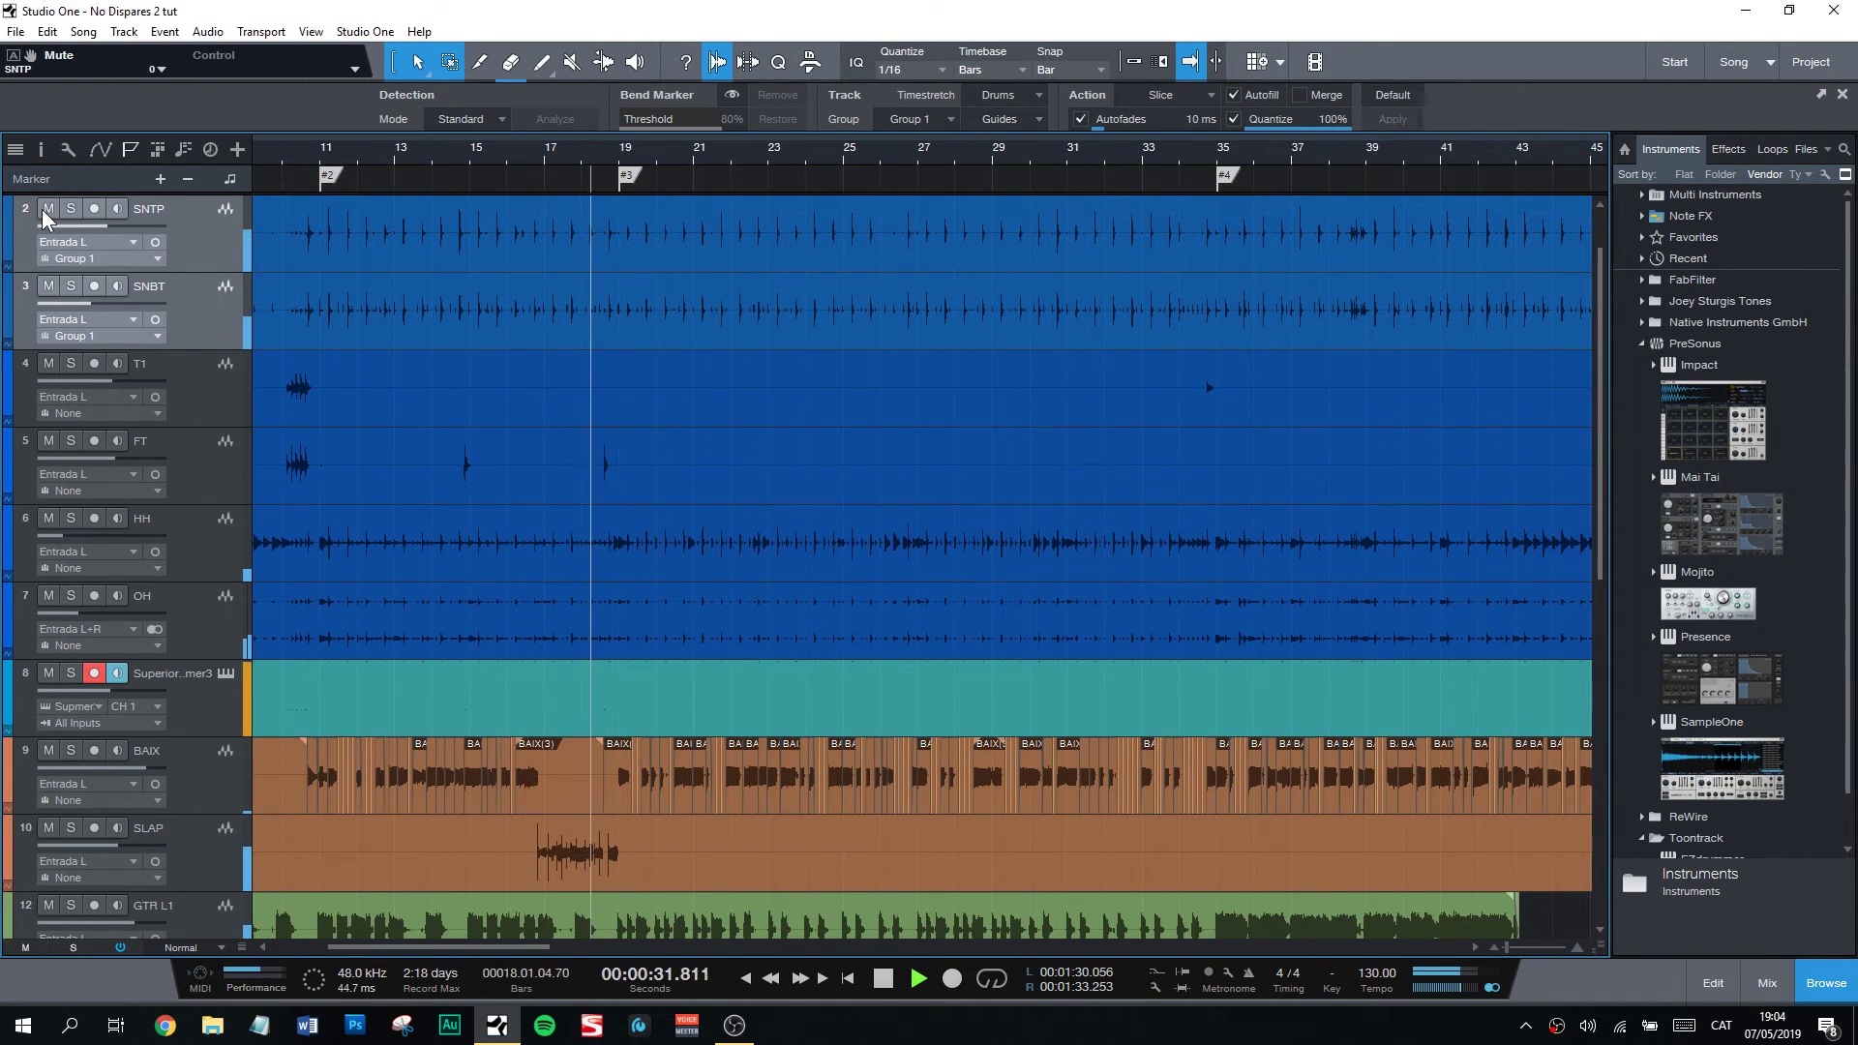
{"action": "key", "text": "space"}
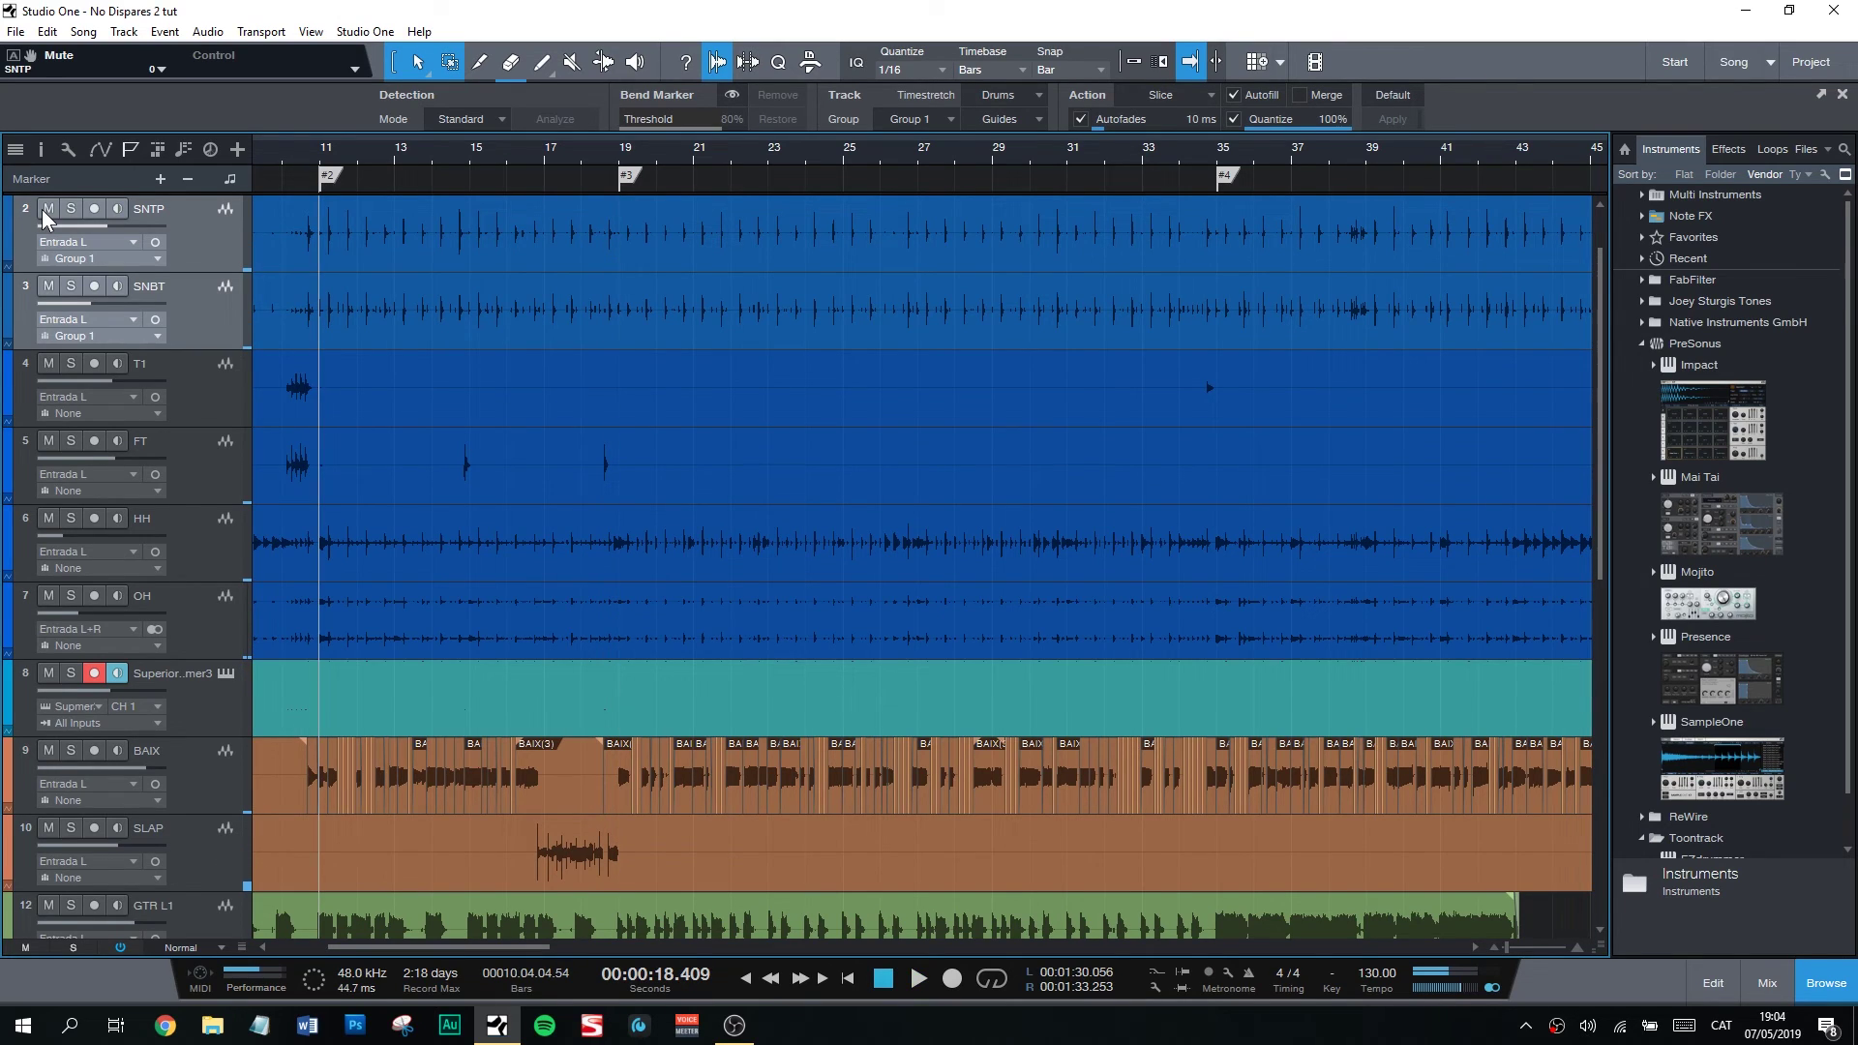